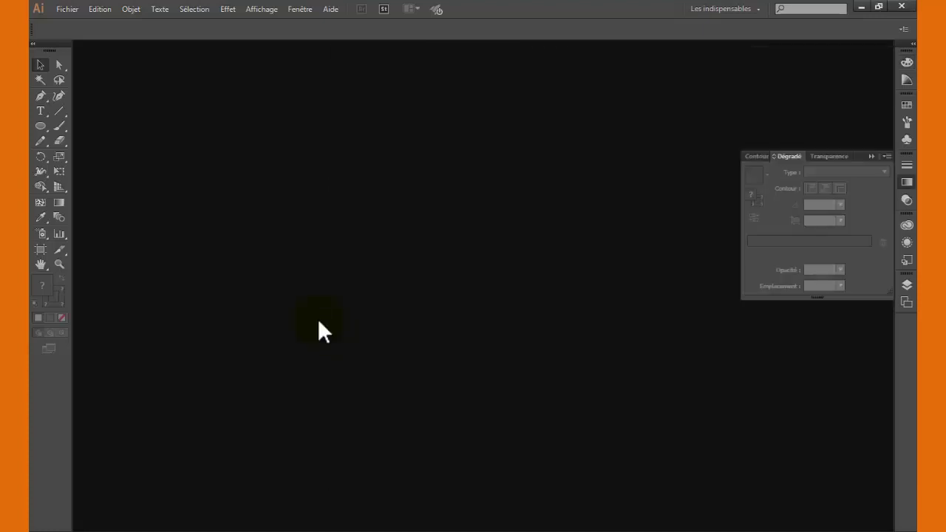
# - Create a new Web-profile document, 600 × 800 px, with high (300 ppi) raster effects
pyautogui.click(63, 15)
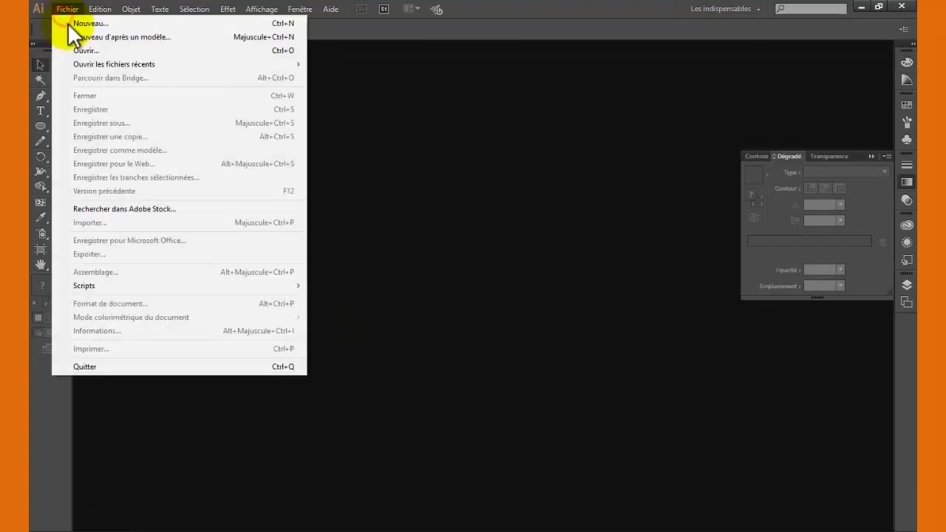
pyautogui.click(94, 25)
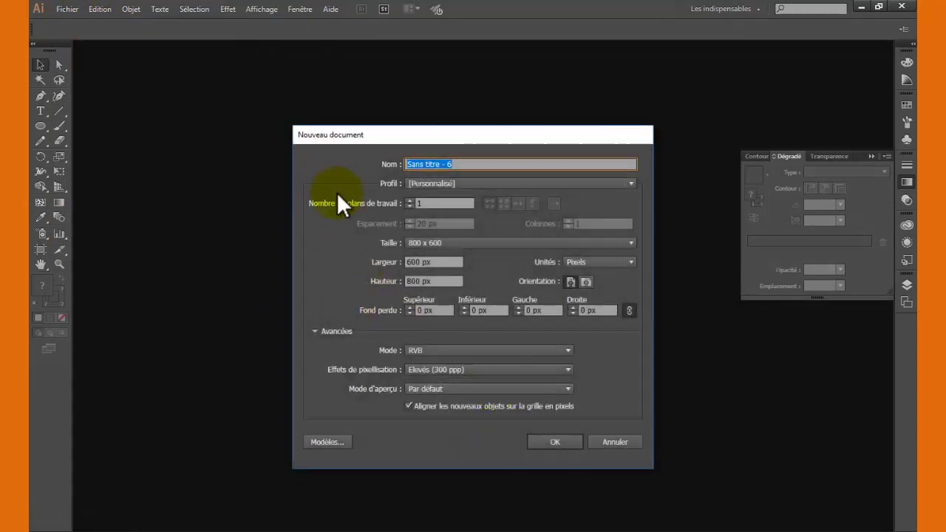
pyautogui.click(454, 182)
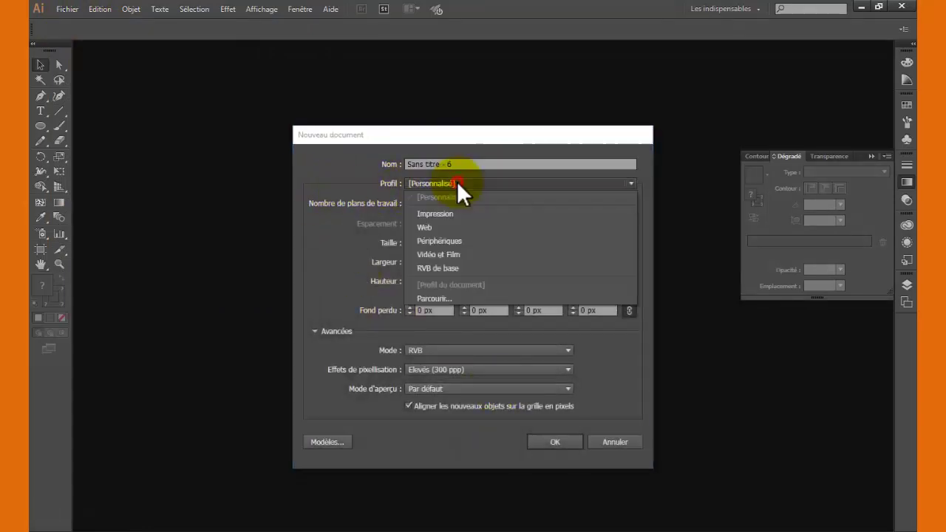
pyautogui.click(436, 226)
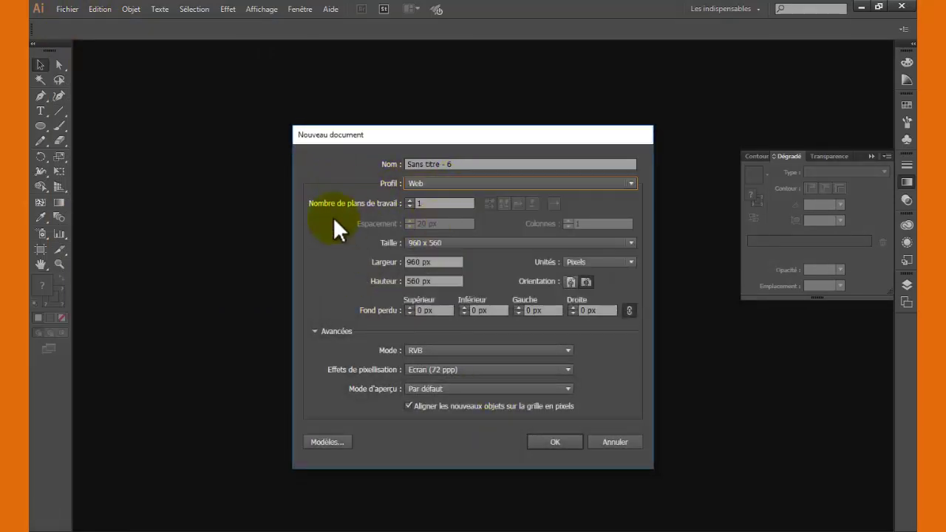
pyautogui.moveTo(440, 262); pyautogui.dragTo(369, 258)
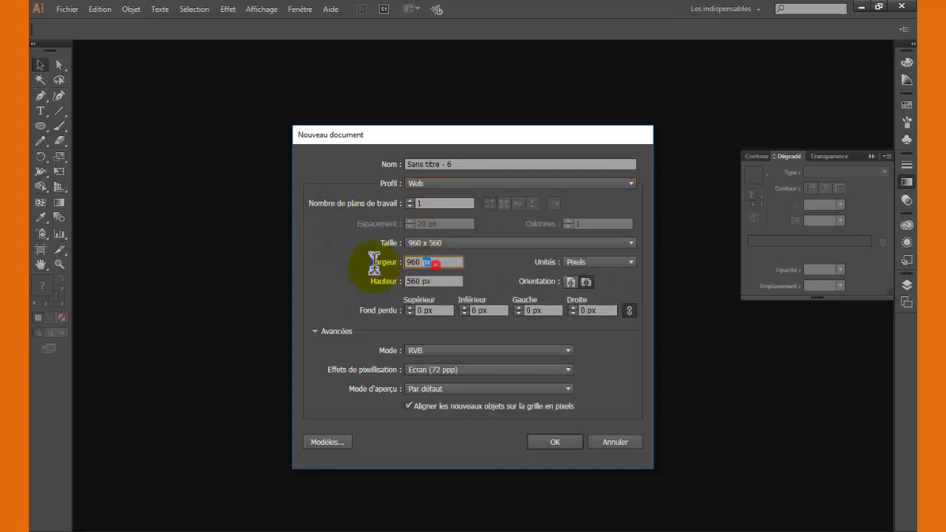
pyautogui.write('60')
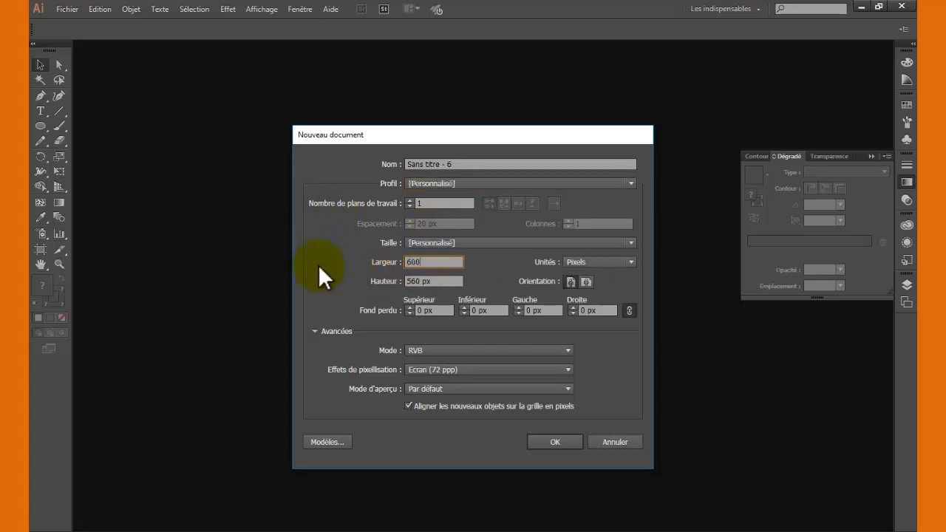
pyautogui.write('0')
pyautogui.moveTo(447, 282); pyautogui.dragTo(359, 290)
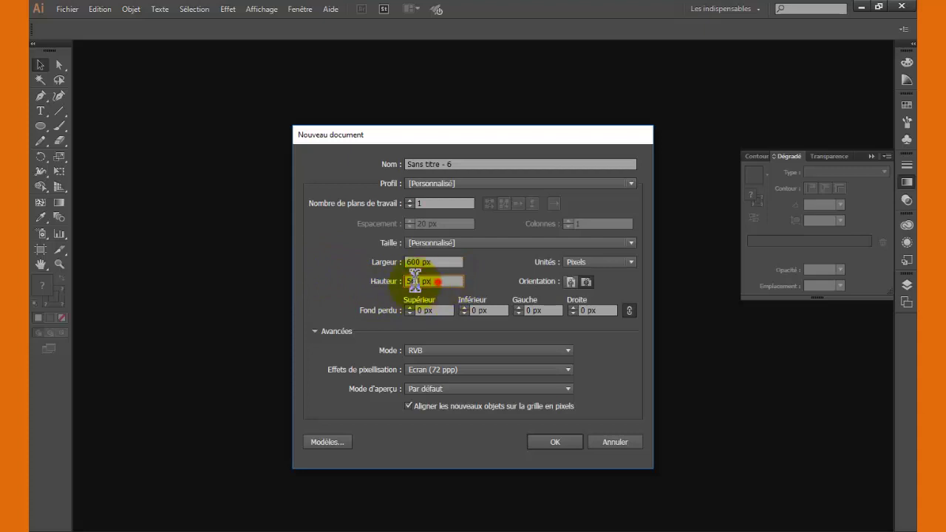
pyautogui.write('800')
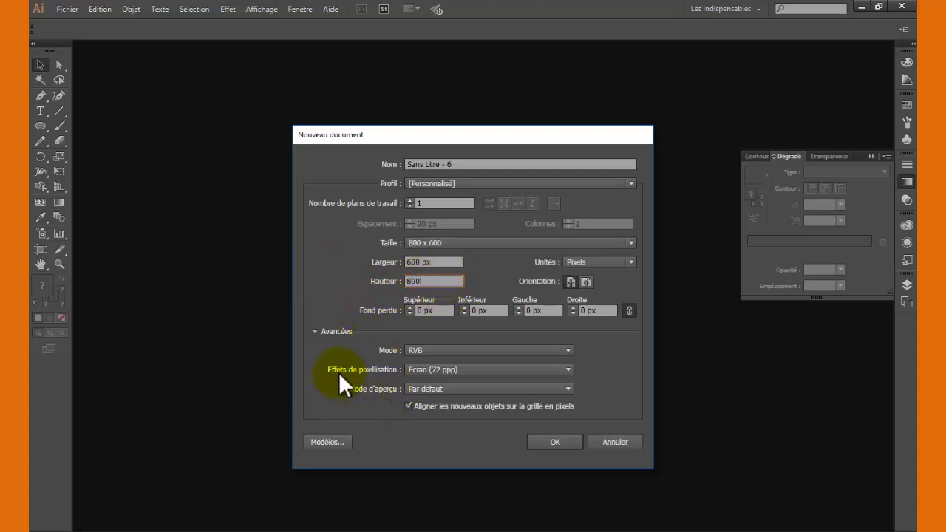
pyautogui.click(439, 370)
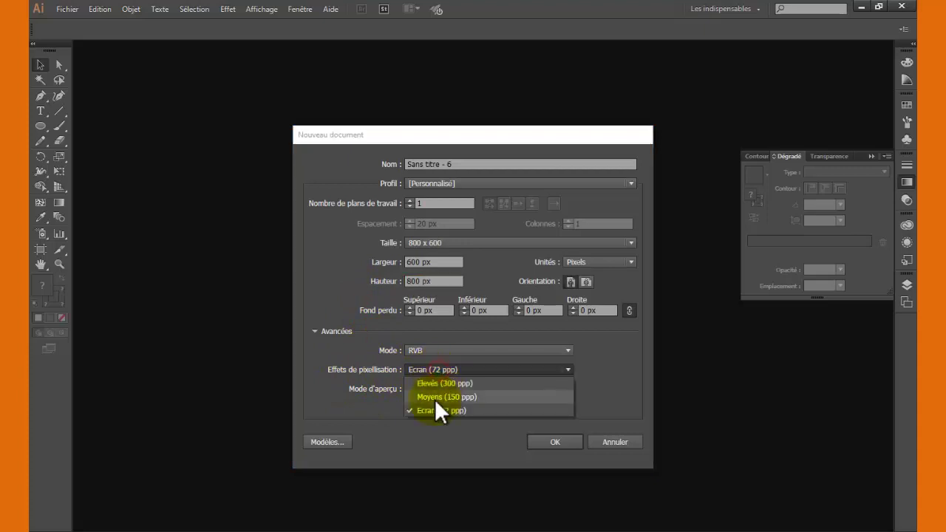
pyautogui.click(435, 381)
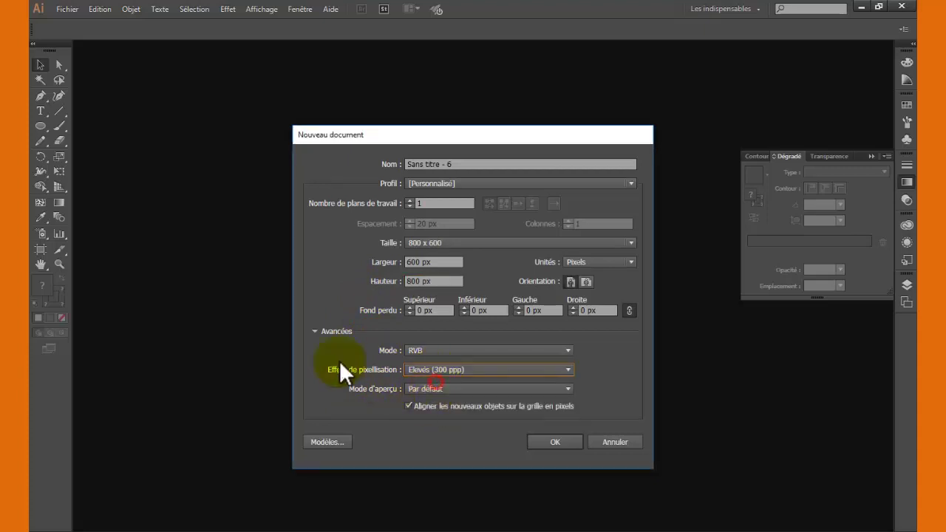
pyautogui.click(545, 444)
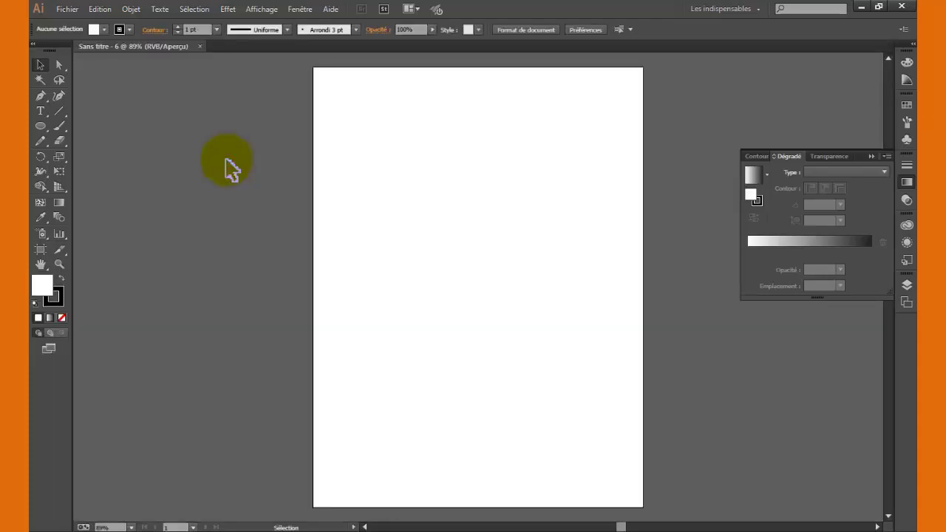
# - Draw a circle of about 108 px near the page centre
pyautogui.click(41, 127)
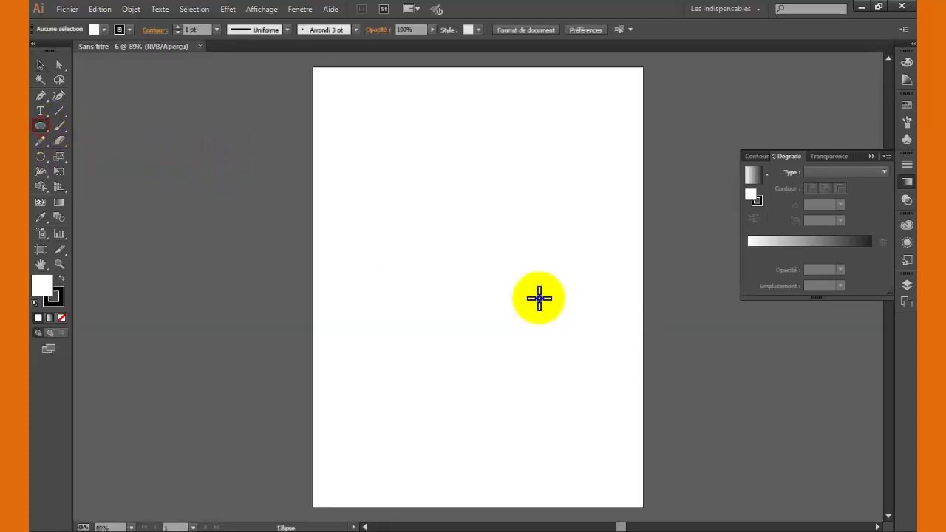
pyautogui.moveTo(456, 207); pyautogui.dragTo(510, 268)
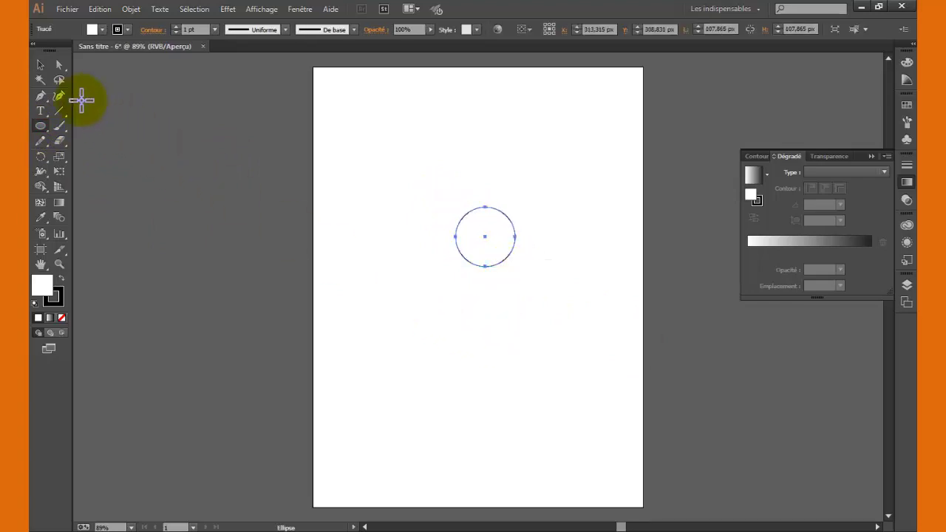
pyautogui.click(41, 65)
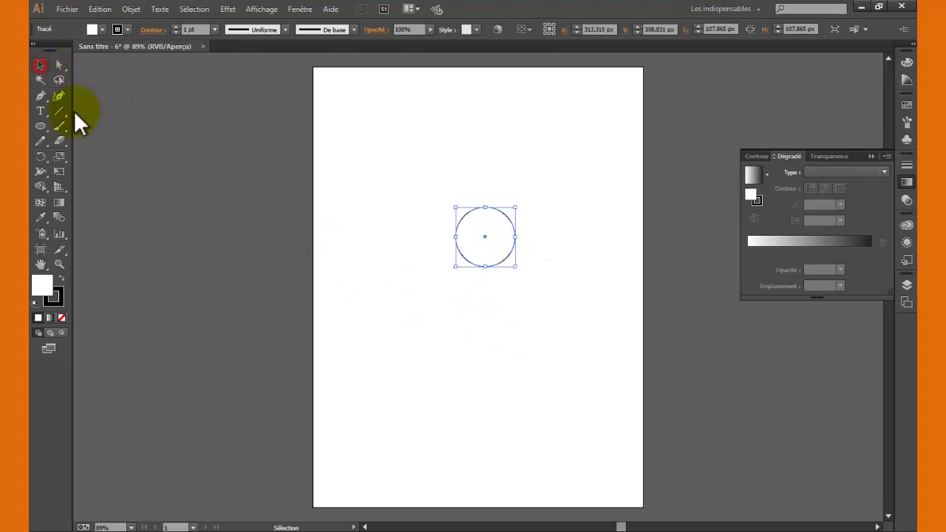
# - Remove the circle's outline and give its fill a gradient
pyautogui.click(54, 299)
pyautogui.click(61, 316)
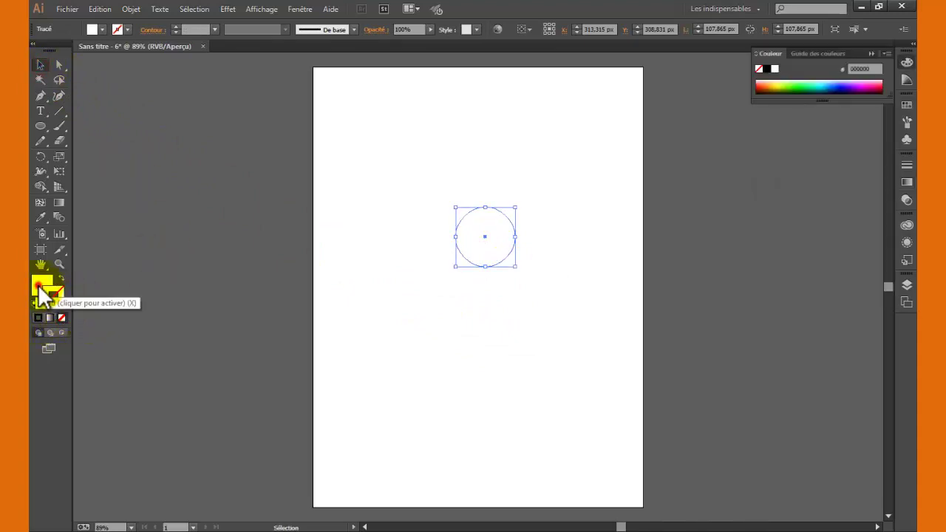
pyautogui.click(41, 295)
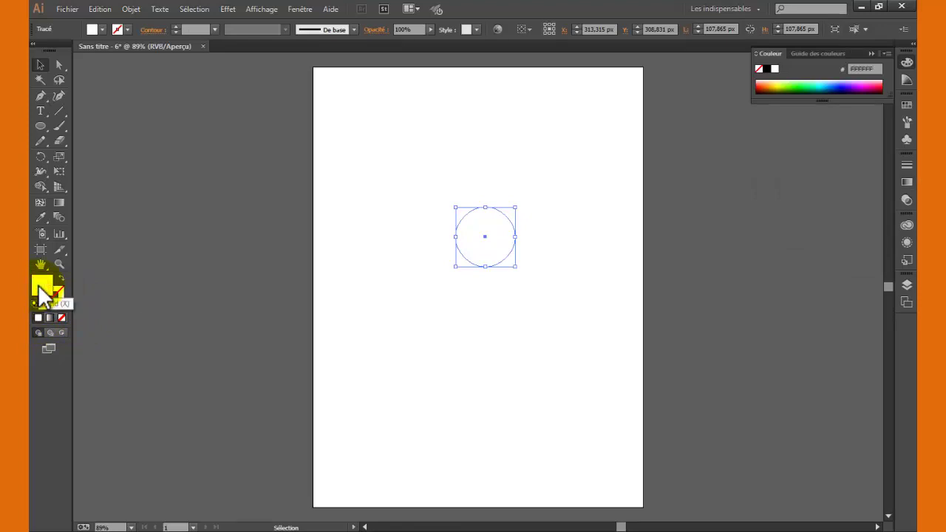
pyautogui.click(50, 317)
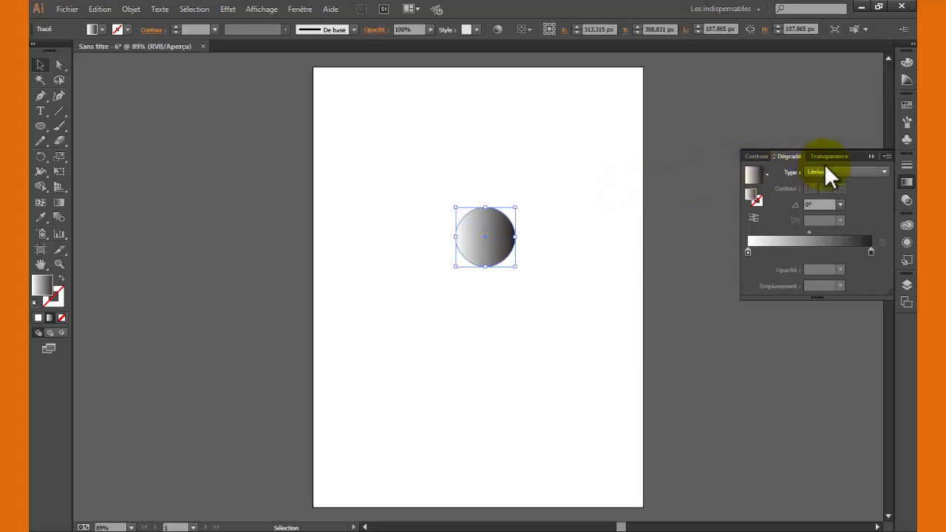
# - Make the circle's gradient radial with a yellow starting stop
pyautogui.click(844, 172)
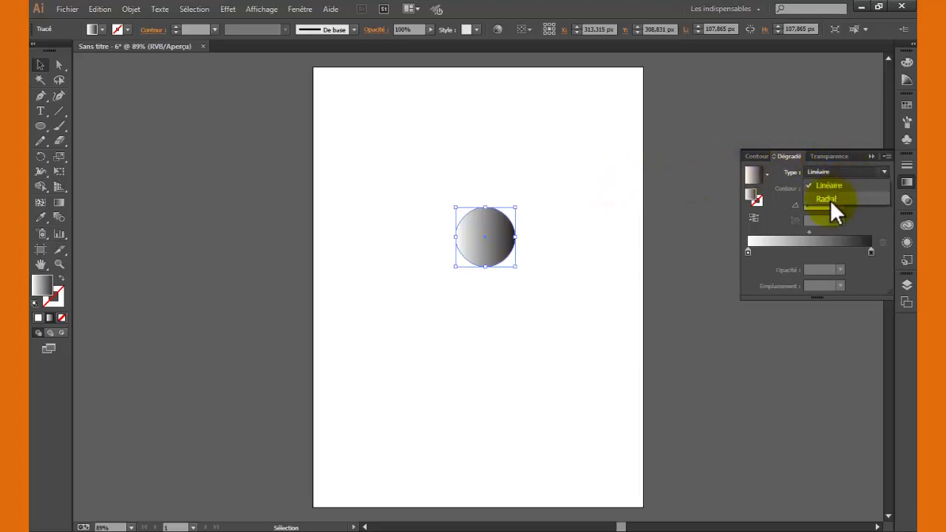
pyautogui.click(826, 198)
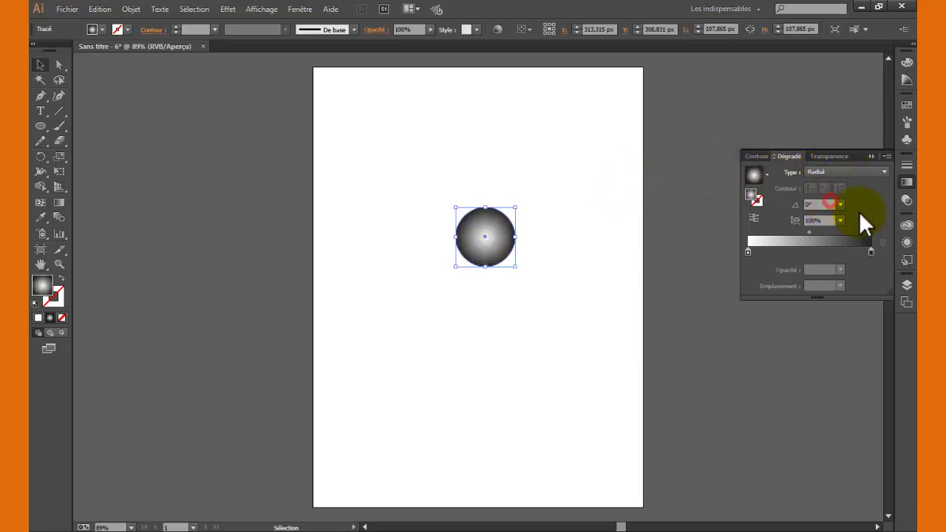
pyautogui.doubleClick(749, 252)
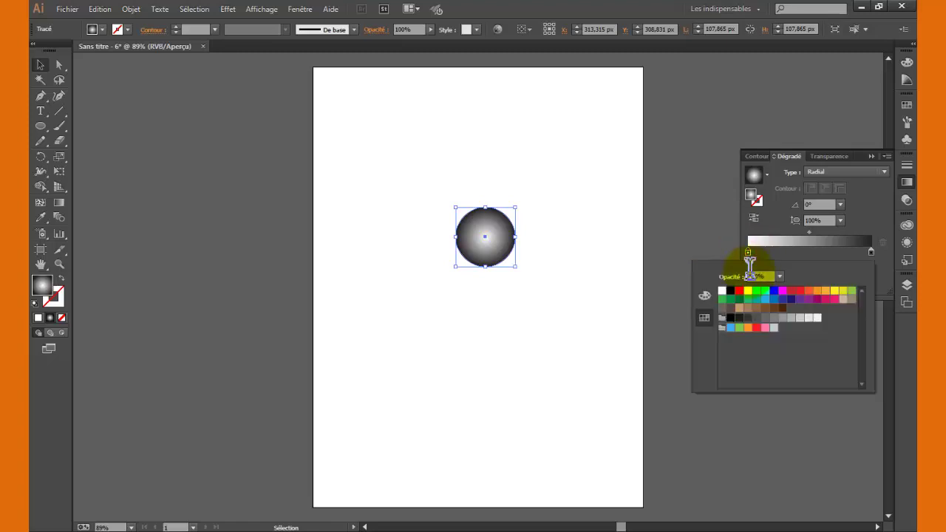
pyautogui.click(748, 291)
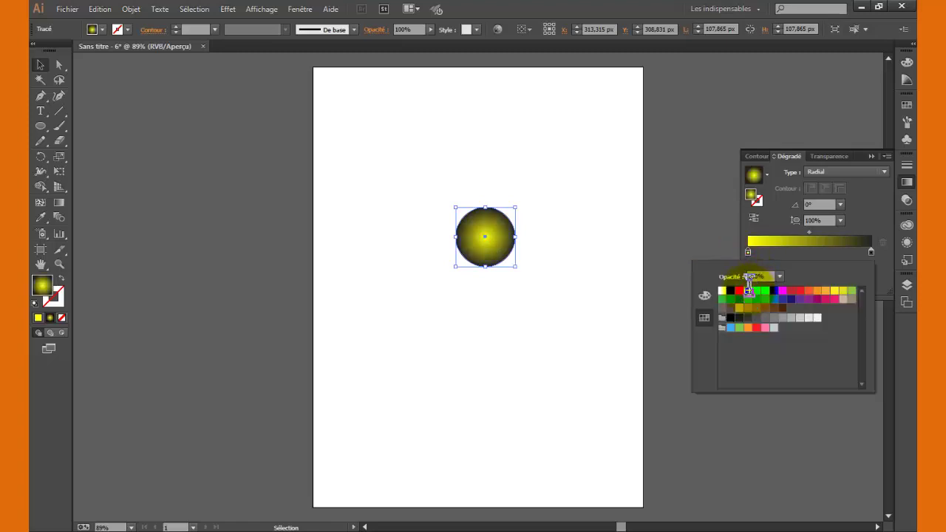
pyautogui.click(769, 223)
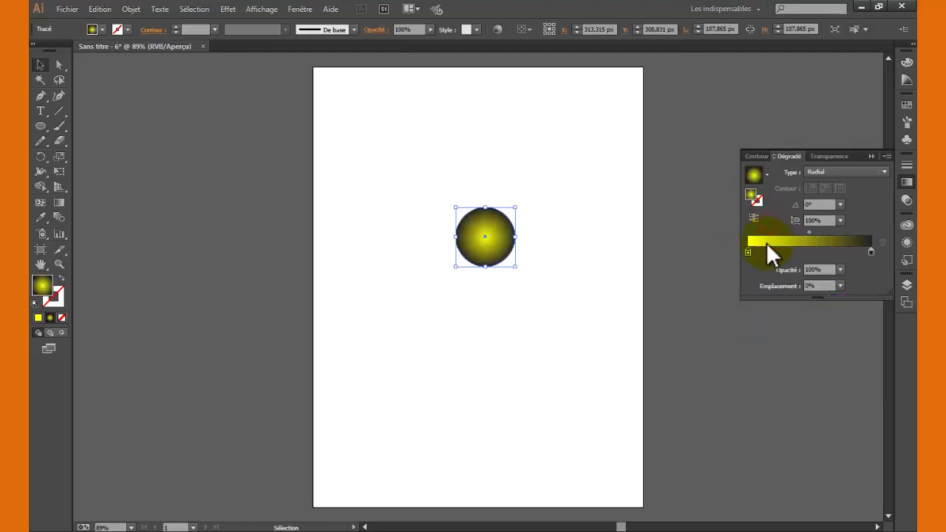
# - Set the end stop to yellow and lower its HSL lightness to about 70
pyautogui.doubleClick(871, 251)
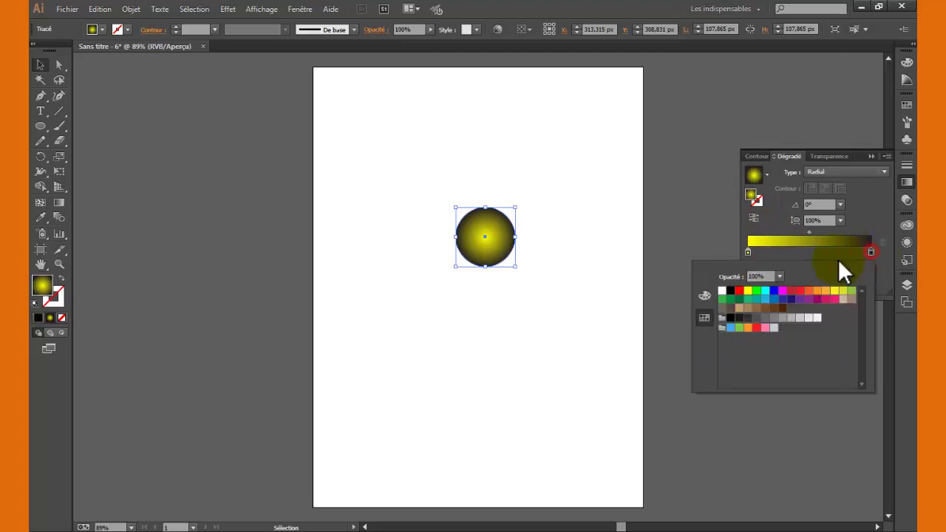
pyautogui.click(748, 292)
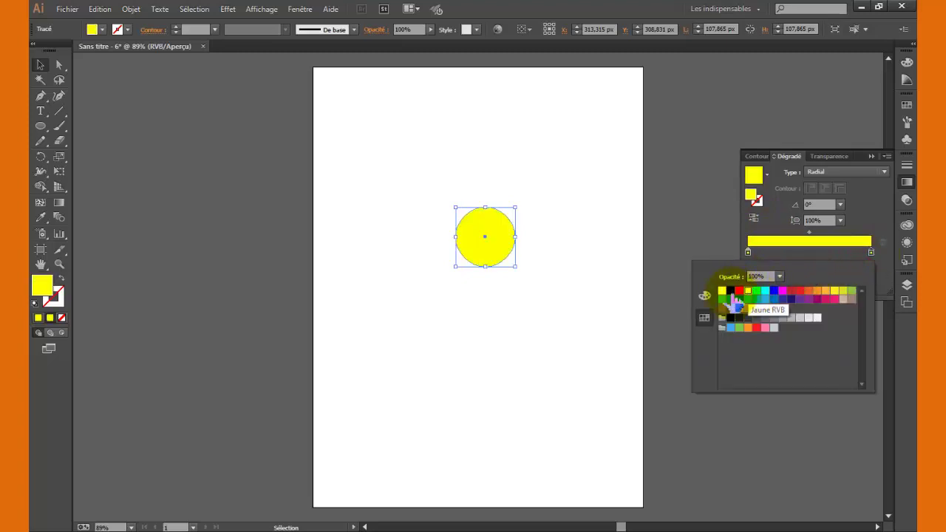
pyautogui.click(703, 295)
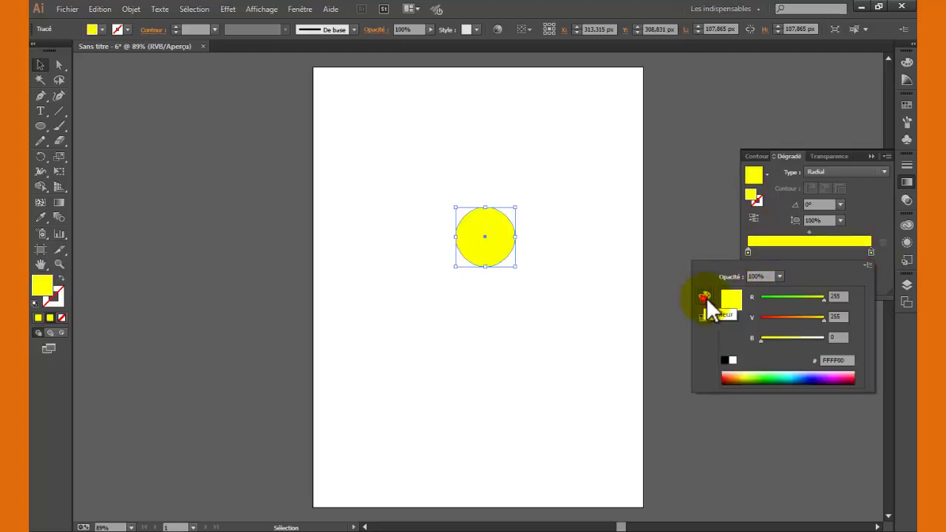
pyautogui.click(868, 266)
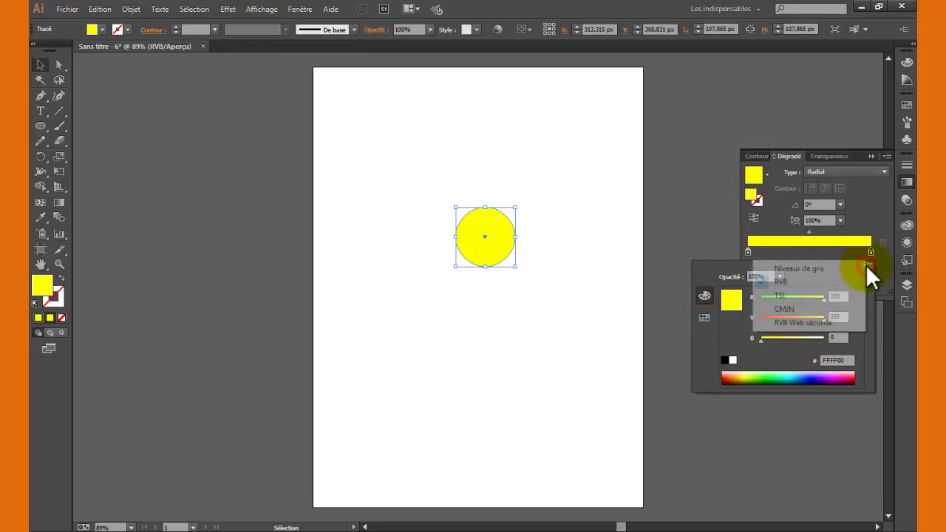
pyautogui.click(780, 293)
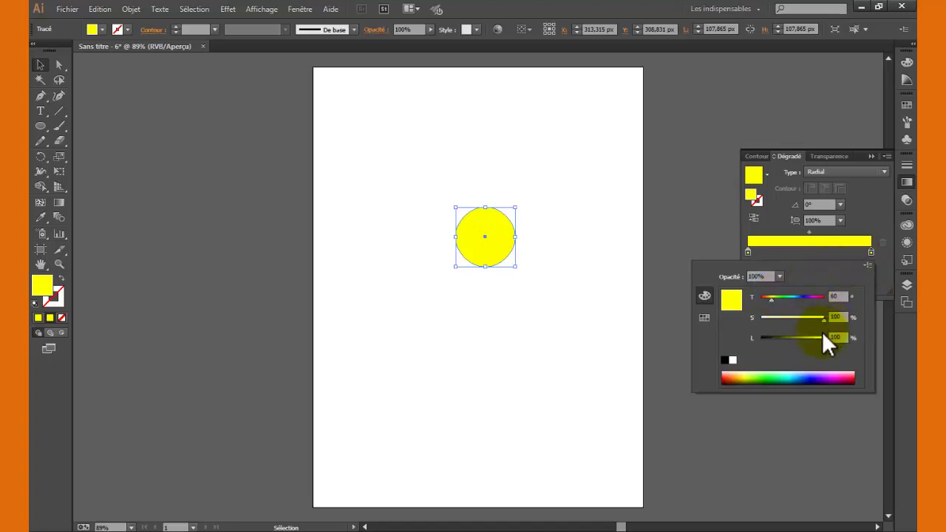
pyautogui.moveTo(823, 339); pyautogui.dragTo(813, 341)
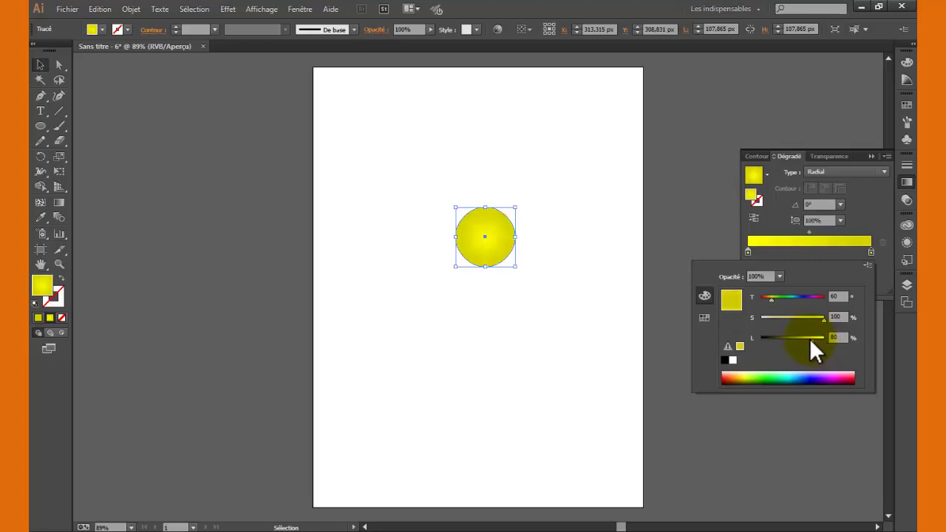
pyautogui.moveTo(809, 342); pyautogui.dragTo(805, 343)
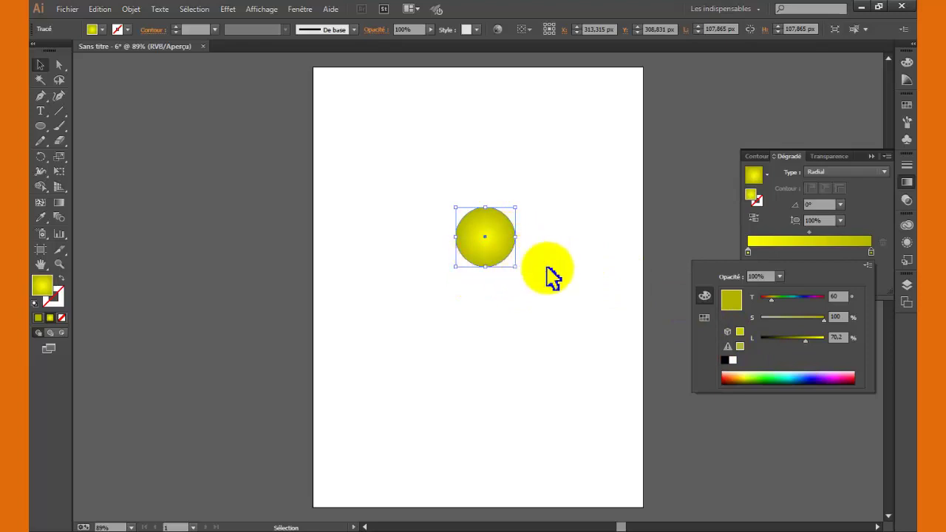
pyautogui.click(577, 282)
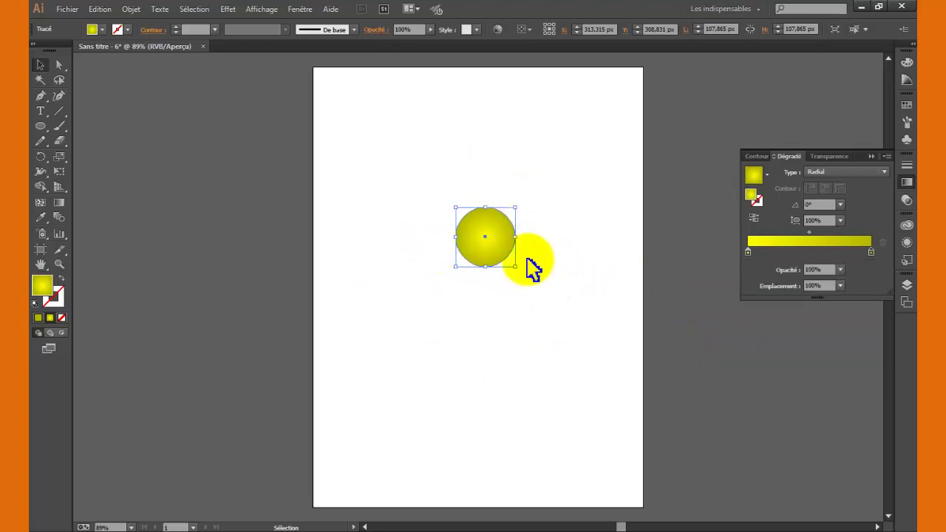
# - Set the gradient stops to black and white
pyautogui.press('a')
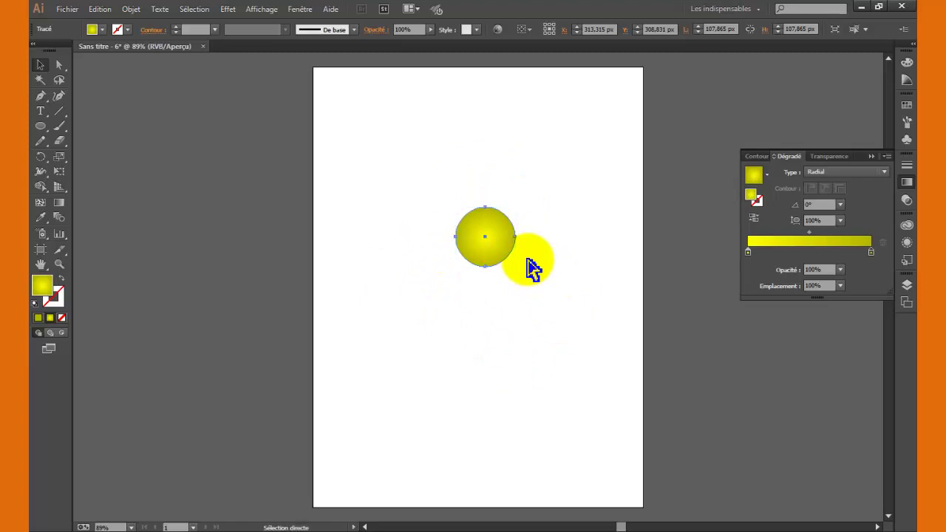
pyautogui.press('v')
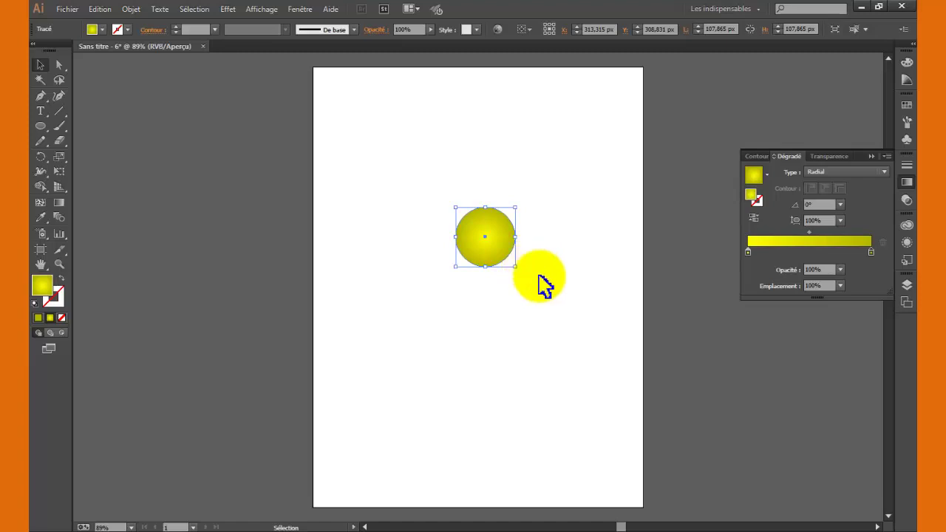
pyautogui.doubleClick(748, 251)
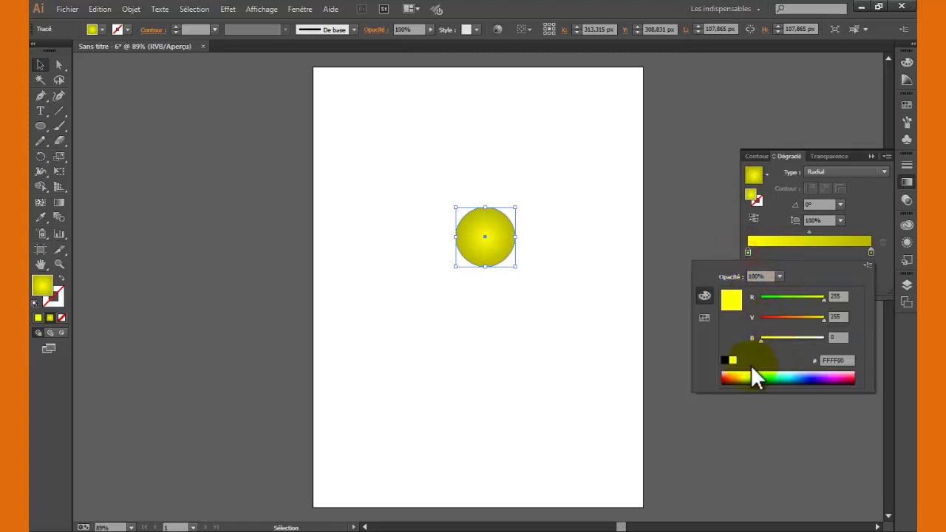
pyautogui.click(725, 360)
pyautogui.click(872, 253)
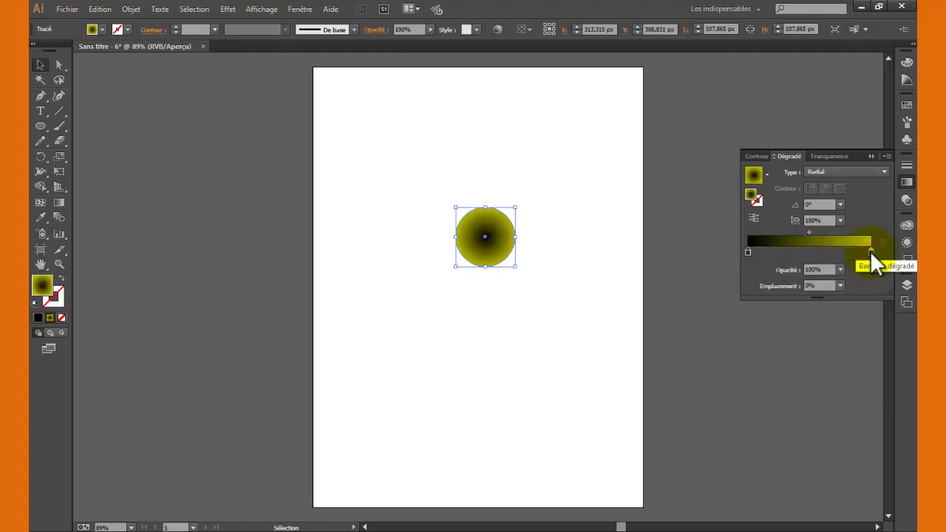
pyautogui.doubleClick(872, 251)
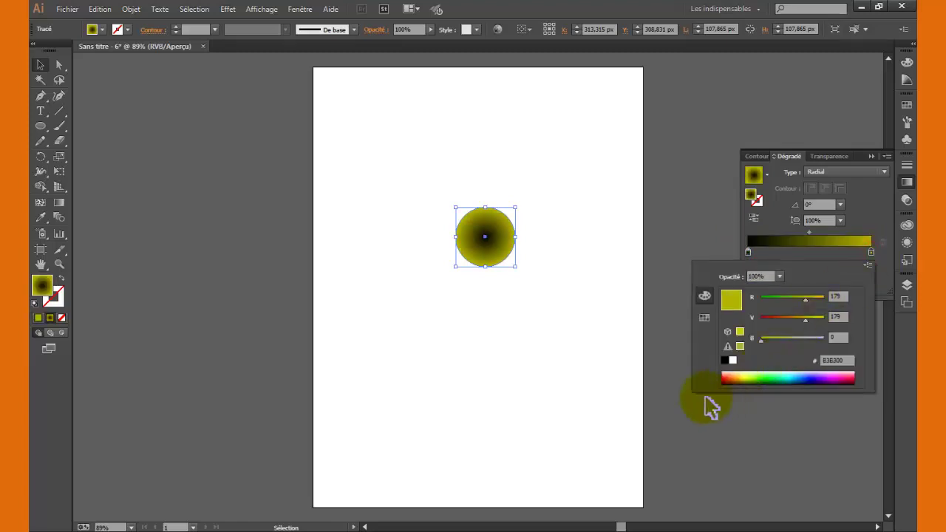
pyautogui.click(734, 360)
pyautogui.click(869, 200)
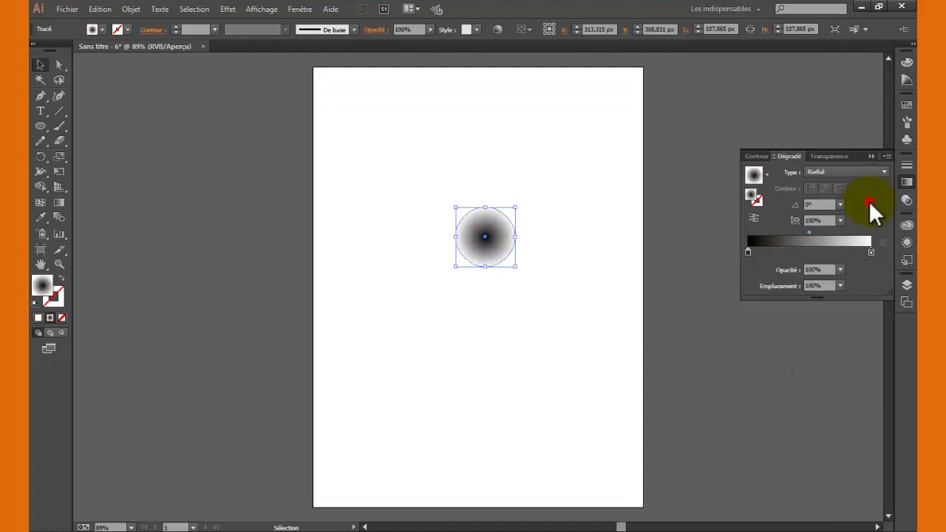
# - Reverse the gradient to a white centre and move the black stop to about 32%
pyautogui.click(754, 216)
pyautogui.moveTo(766, 243)
pyautogui.mouseDown()
pyautogui.moveTo(785, 259)
pyautogui.moveTo(650, 274)
pyautogui.moveTo(482, 249)
pyautogui.mouseUp()
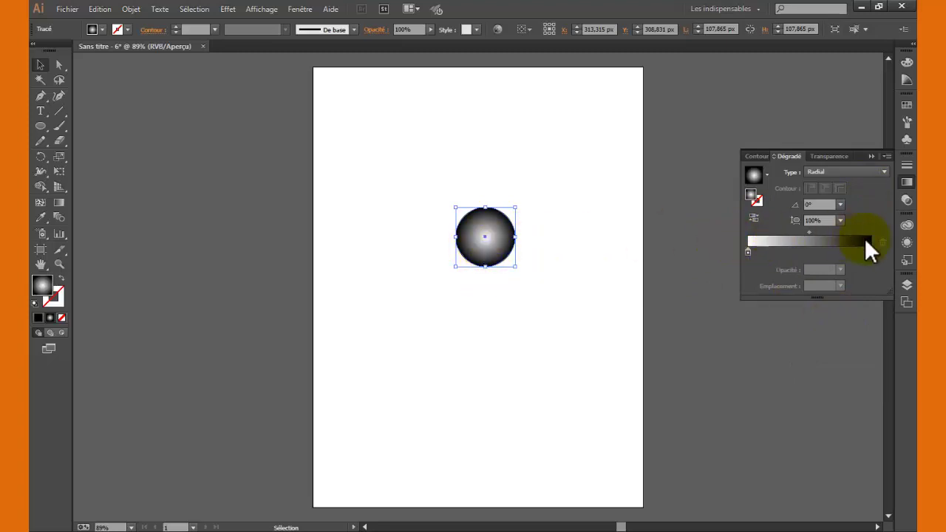
pyautogui.moveTo(872, 251); pyautogui.dragTo(786, 250)
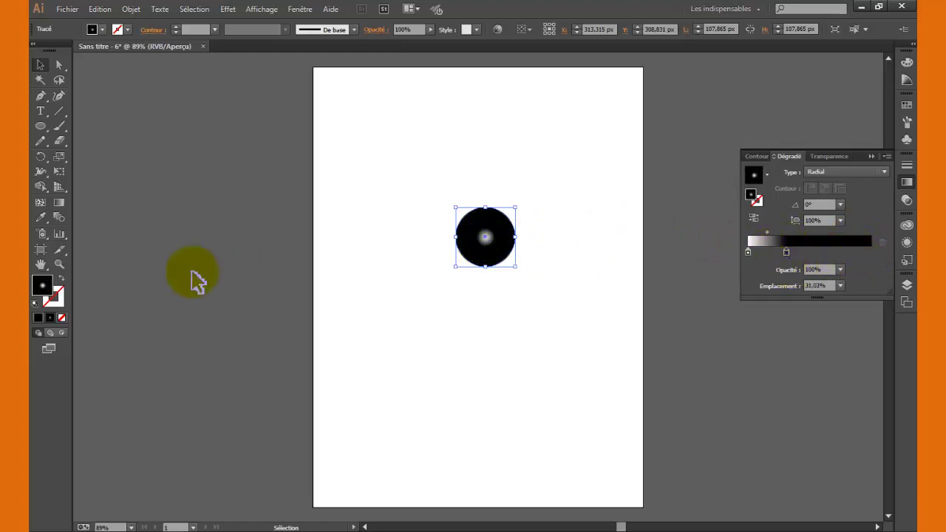
# - Shift the sphere's glow upper left and shrink the sphere to about 51.7 px
pyautogui.click(59, 202)
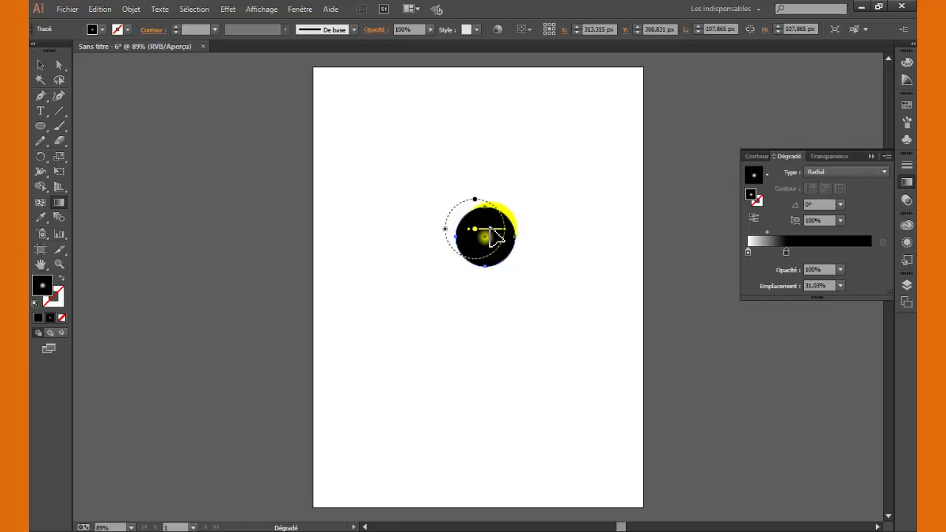
pyautogui.click(40, 65)
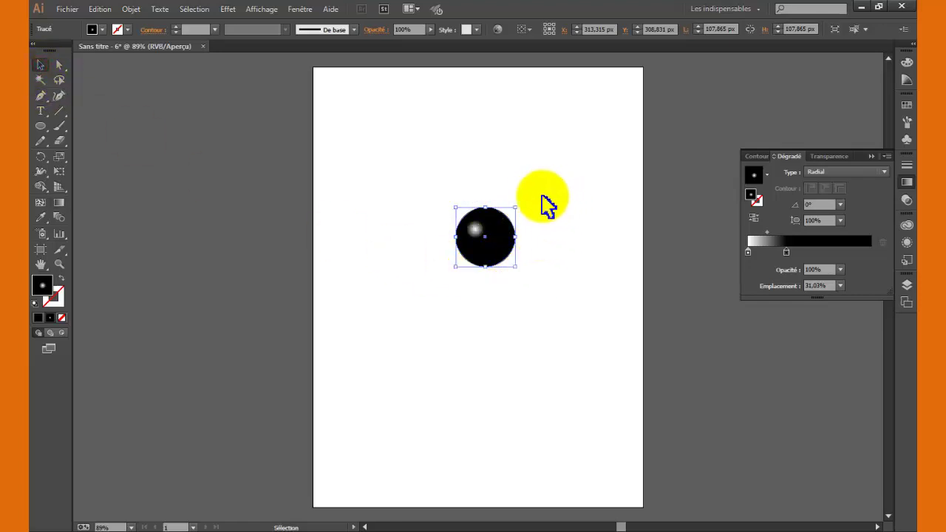
pyautogui.moveTo(515, 208); pyautogui.dragTo(499, 223)
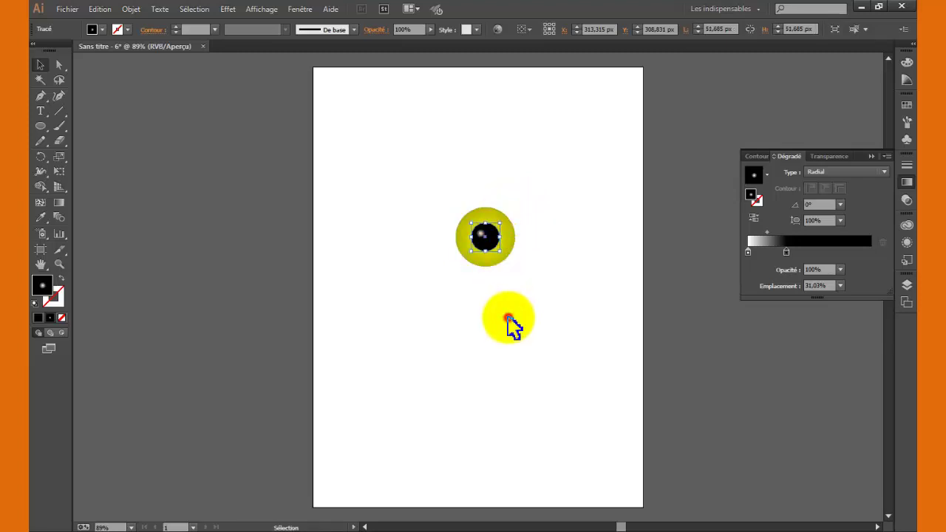
pyautogui.click(508, 317)
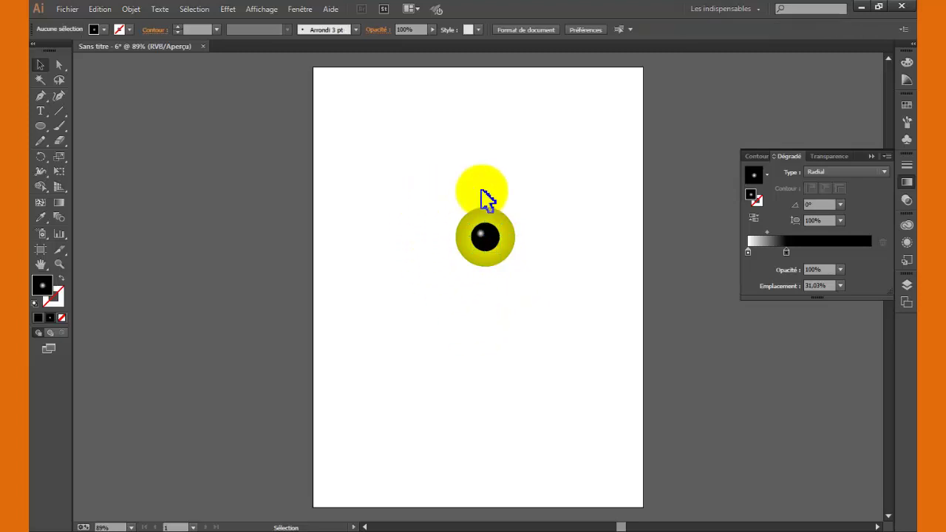
# - Group the black pupil with the yellow disc into one eye
pyautogui.moveTo(548, 185); pyautogui.dragTo(429, 296)
pyautogui.rightClick(463, 247)
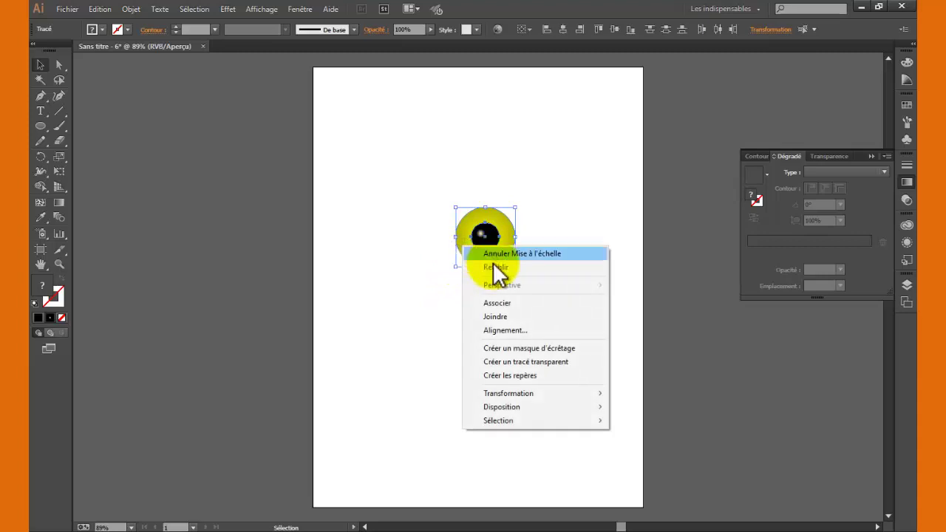
pyautogui.click(498, 304)
pyautogui.click(498, 316)
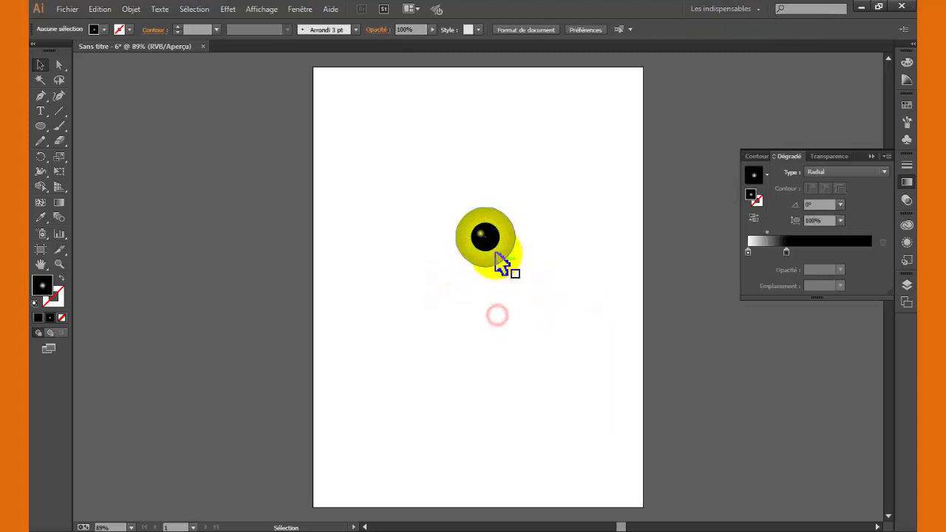
pyautogui.click(491, 244)
pyautogui.click(541, 310)
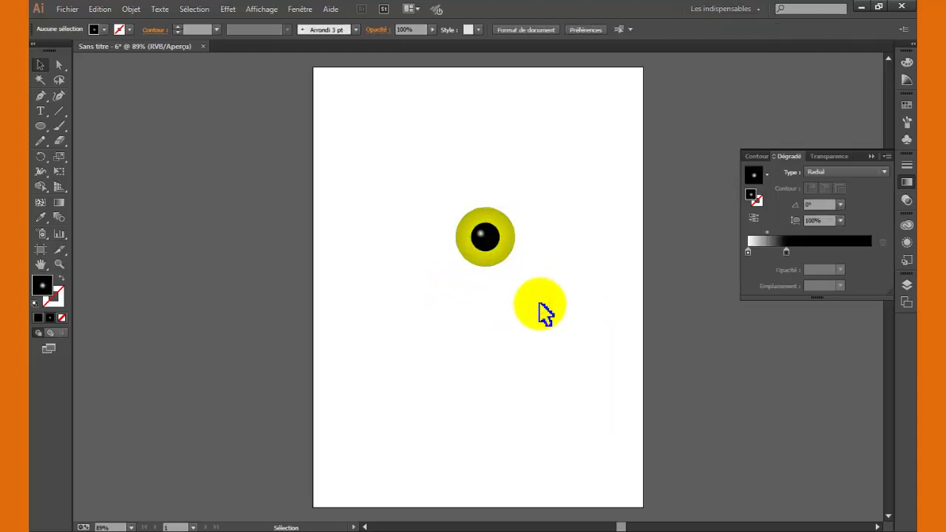
# - Lock the eye group and confirm it can no longer be selected
pyautogui.click(508, 250)
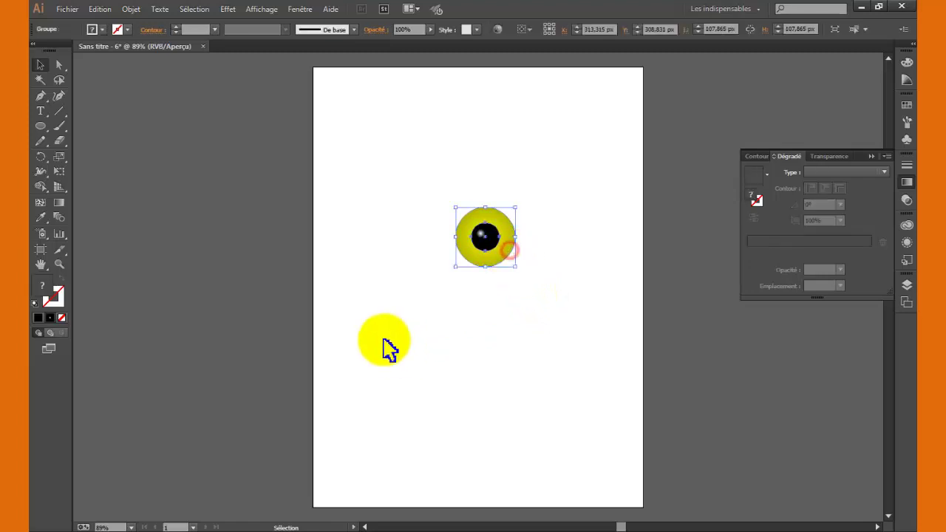
pyautogui.click(131, 9)
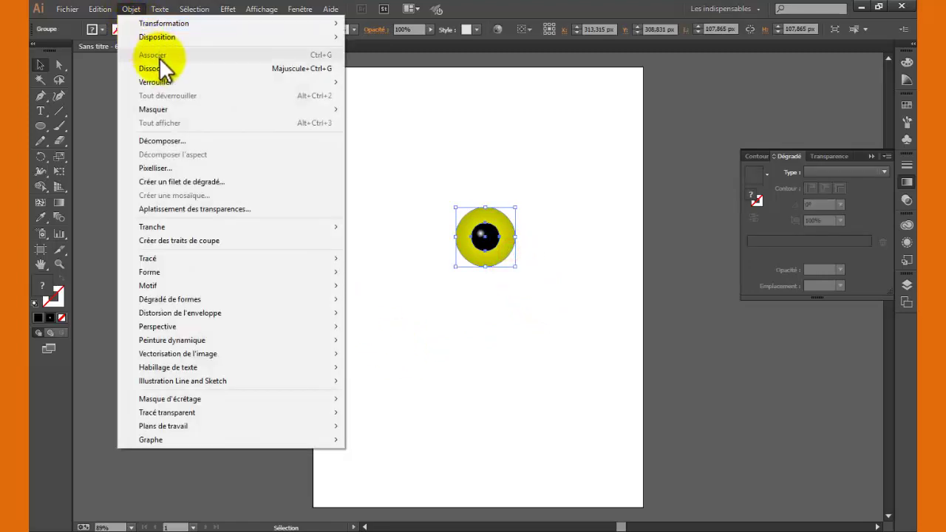
pyautogui.click(362, 80)
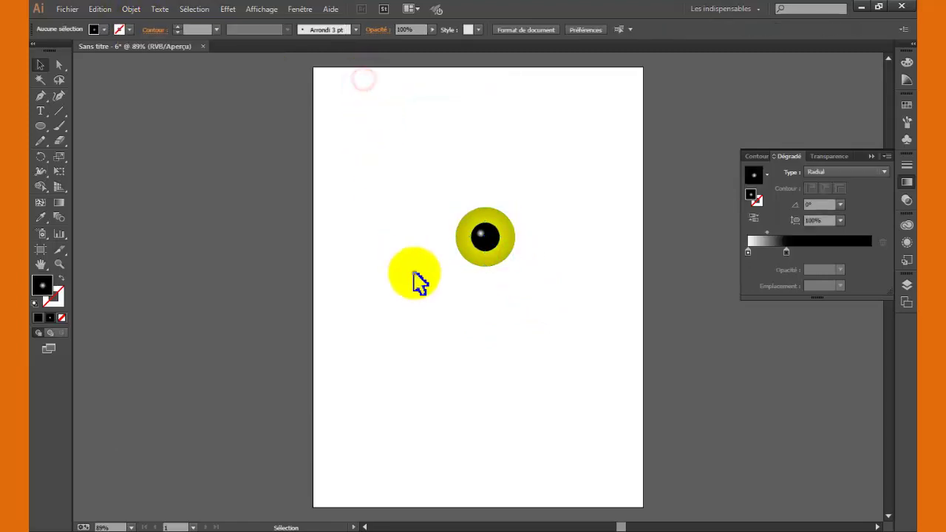
pyautogui.click(415, 275)
pyautogui.click(551, 222)
pyautogui.click(477, 206)
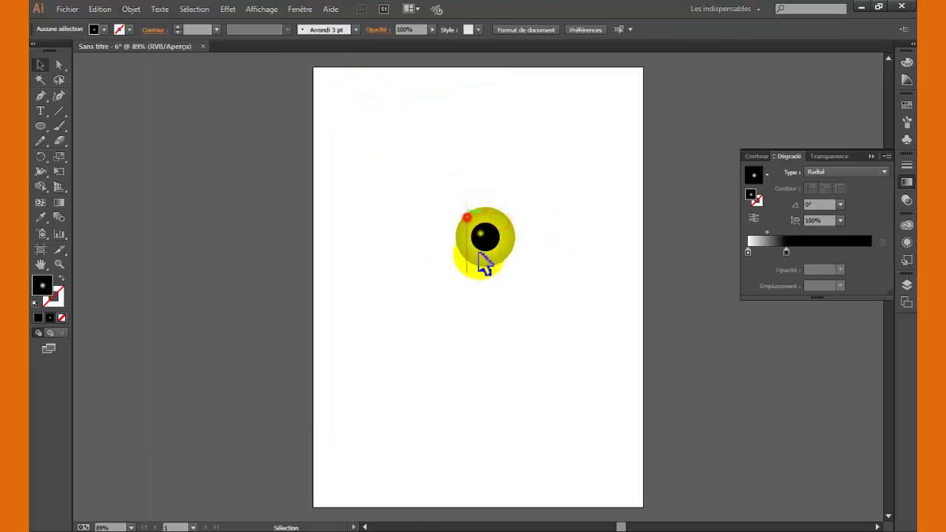
pyautogui.click(517, 216)
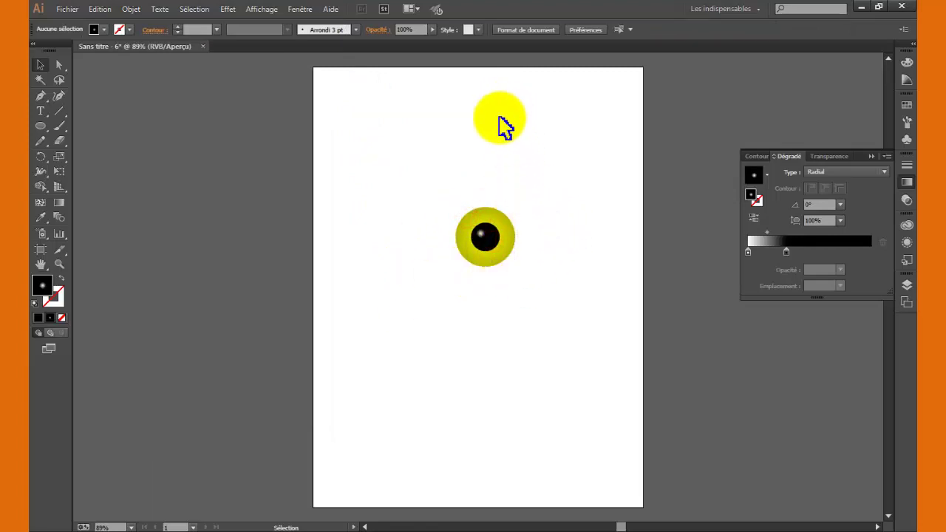
pyautogui.moveTo(500, 117)
pyautogui.mouseDown()
pyautogui.moveTo(485, 224)
pyautogui.moveTo(482, 182)
pyautogui.moveTo(74, 152)
pyautogui.mouseUp()
pyautogui.click(41, 126)
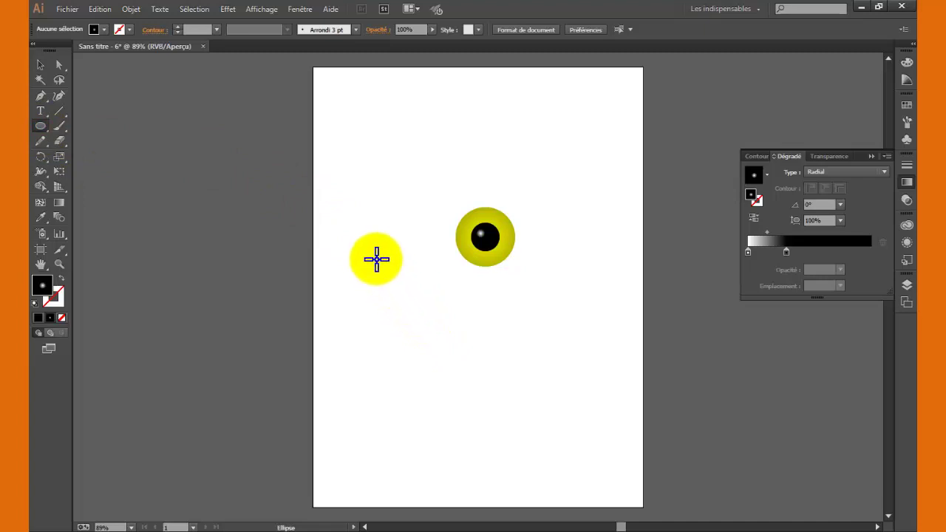
# - Draw a ~107 px circle left of the eye and pull its bottom anchor into a long teardrop
pyautogui.moveTo(376, 258); pyautogui.dragTo(412, 302)
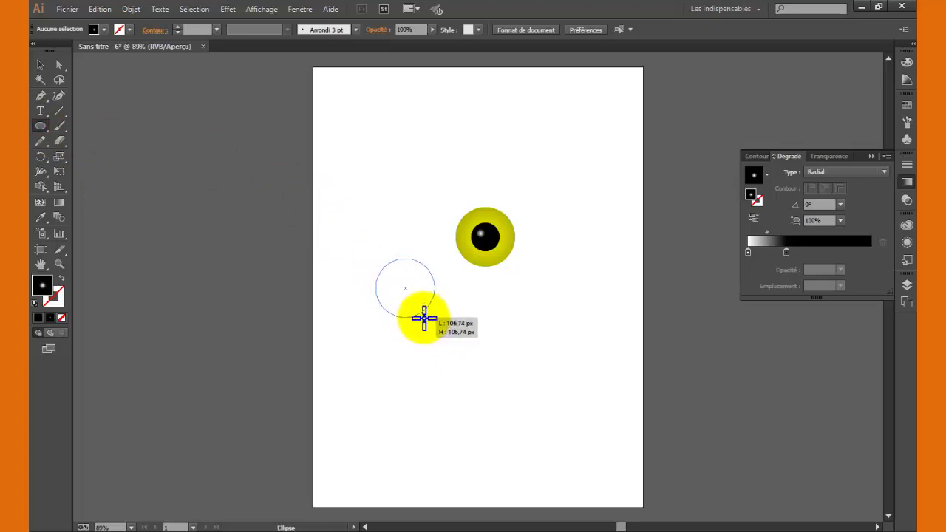
pyautogui.moveTo(422, 316); pyautogui.dragTo(424, 317)
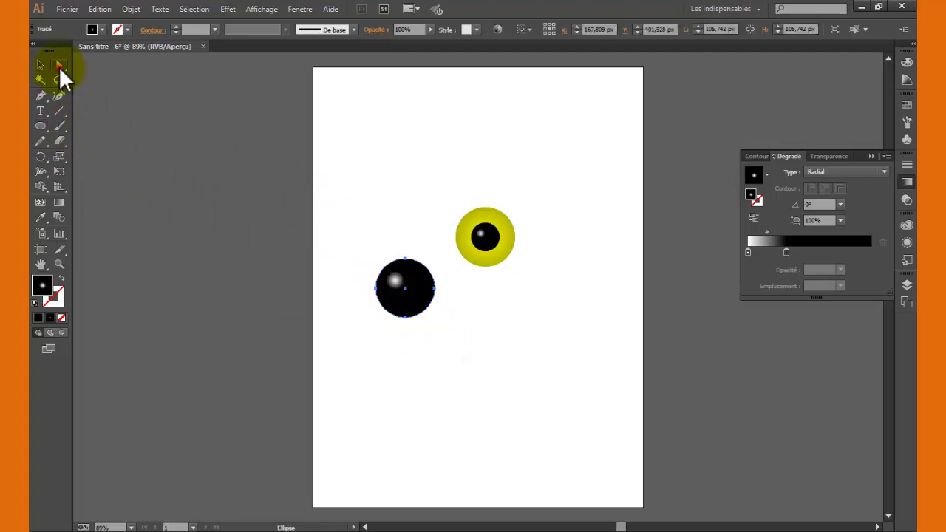
pyautogui.click(59, 65)
pyautogui.click(411, 332)
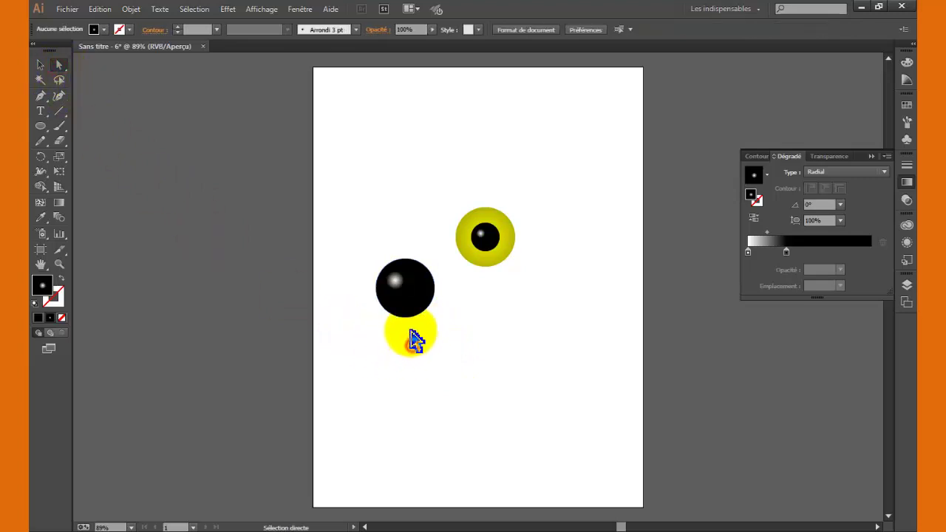
pyautogui.click(406, 318)
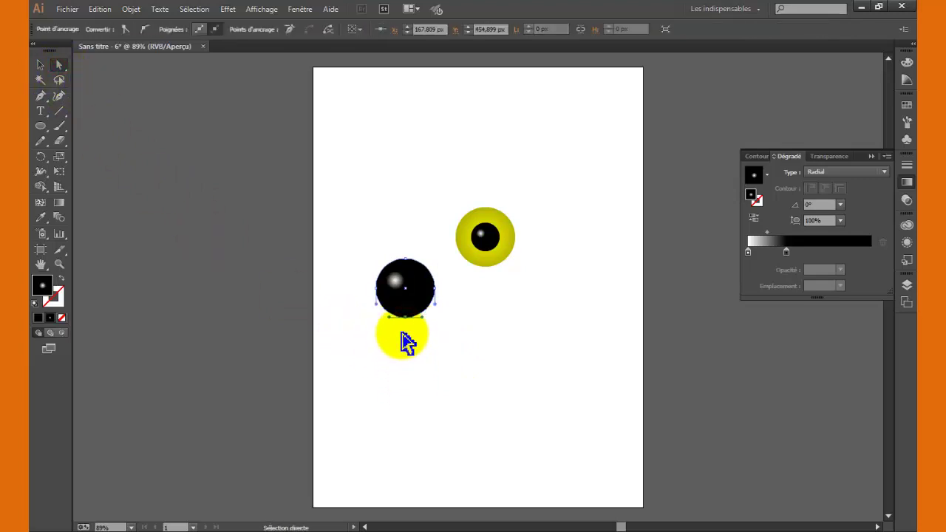
pyautogui.moveTo(407, 319); pyautogui.dragTo(408, 421)
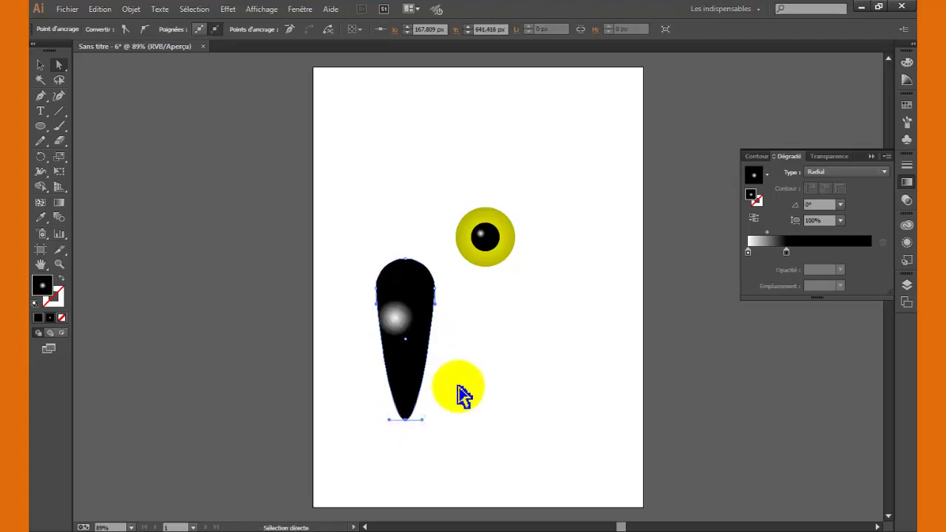
pyautogui.click(41, 68)
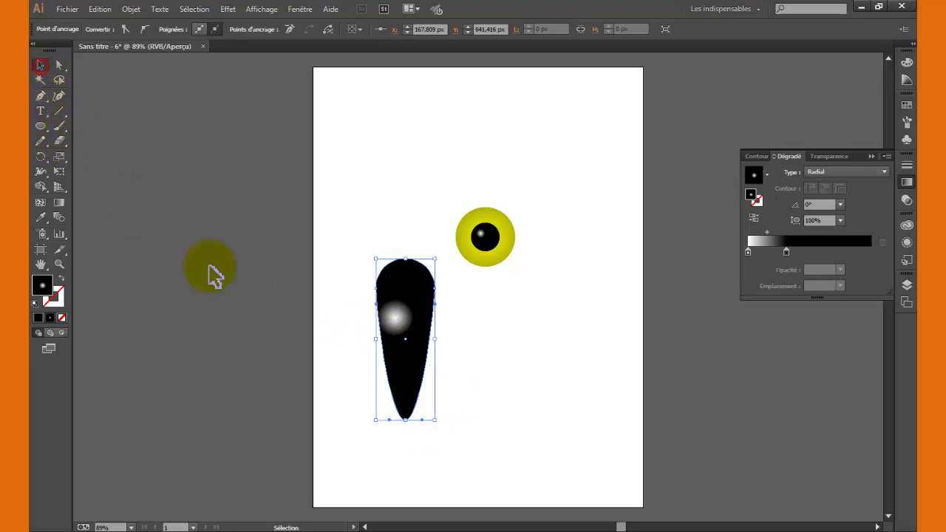
pyautogui.click(260, 312)
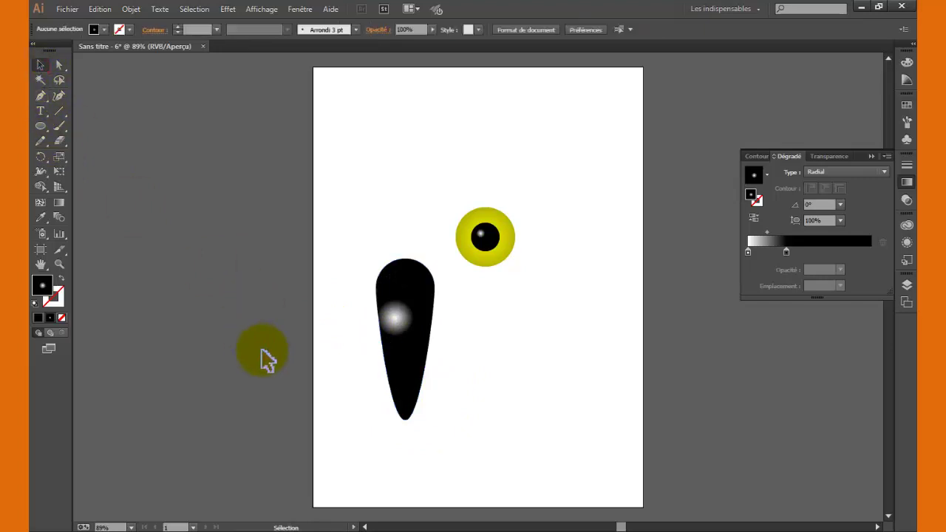
# - Move the black stop to the gradient's end and turn both teardrop stops magenta
pyautogui.click(422, 328)
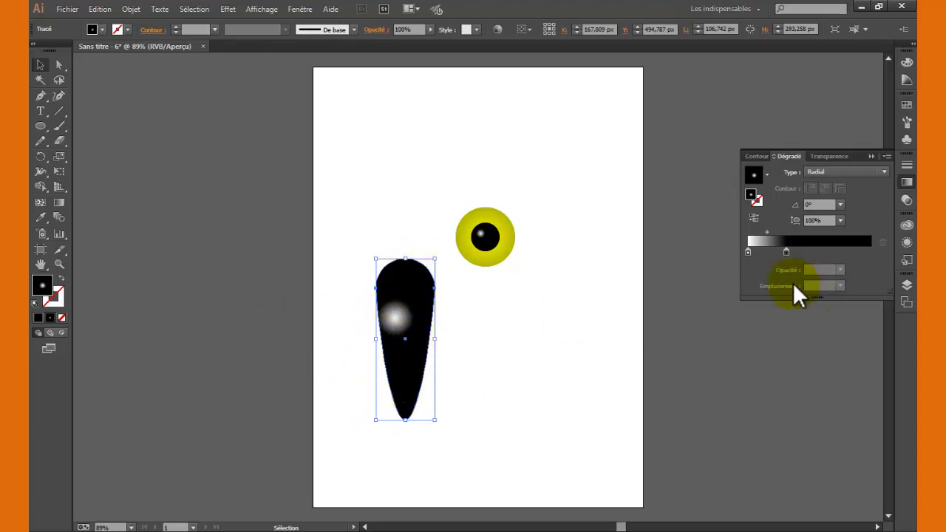
pyautogui.moveTo(785, 252); pyautogui.dragTo(881, 255)
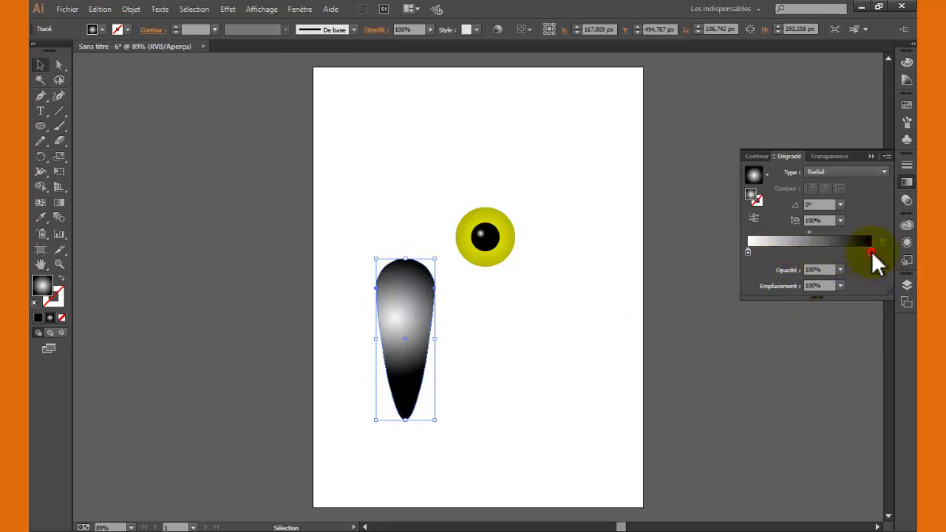
pyautogui.doubleClick(871, 251)
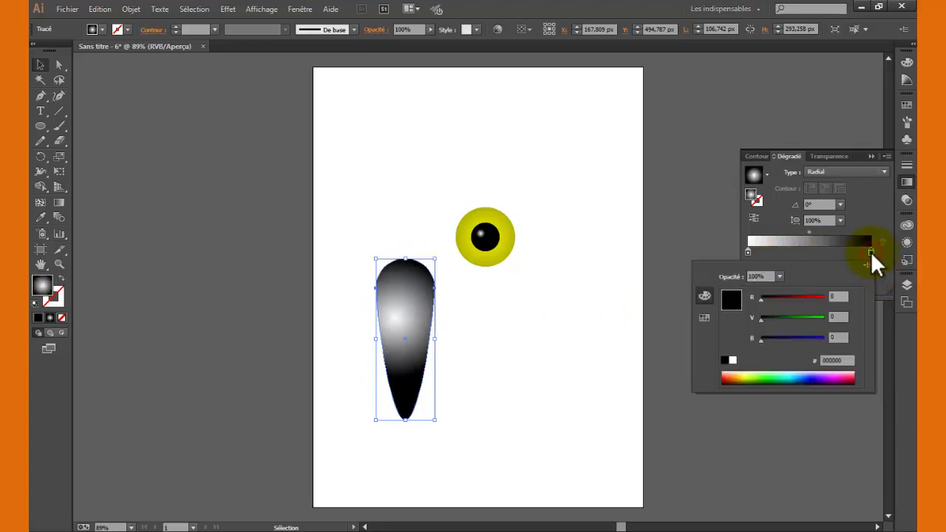
pyautogui.click(711, 320)
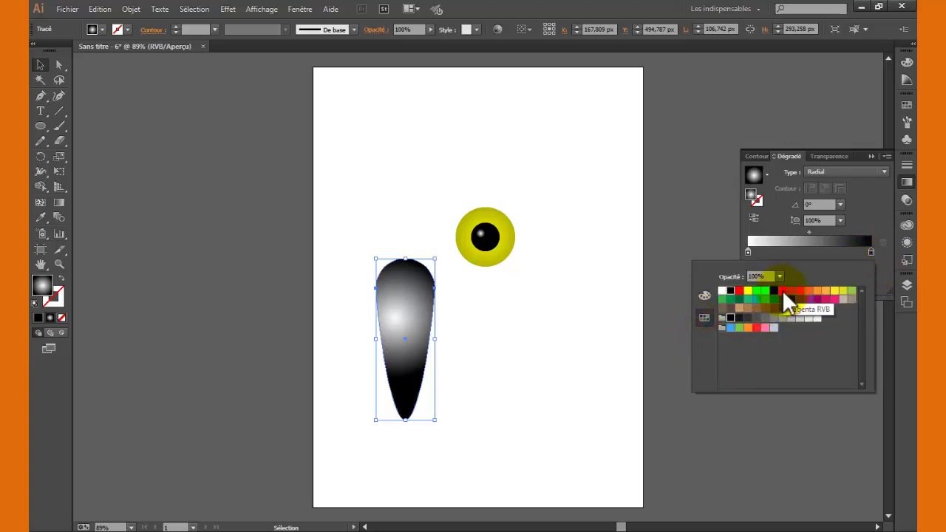
pyautogui.click(784, 292)
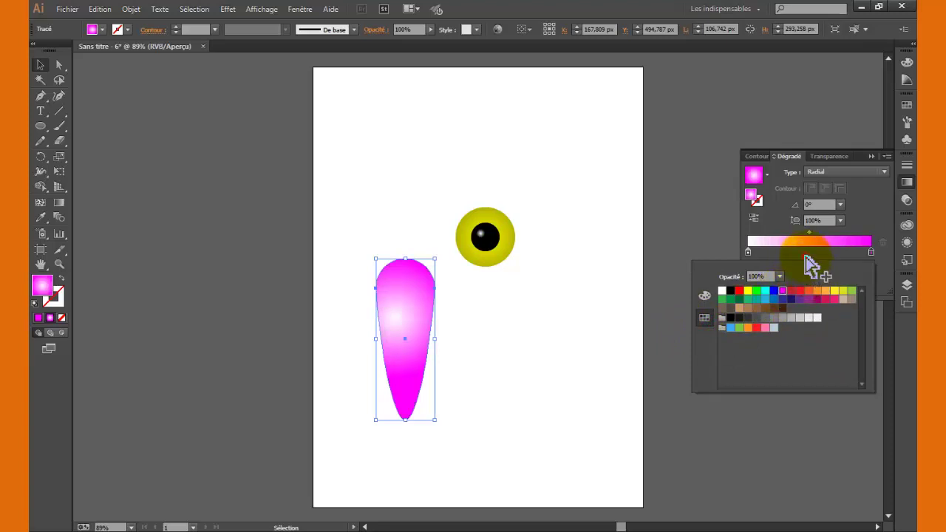
pyautogui.click(808, 259)
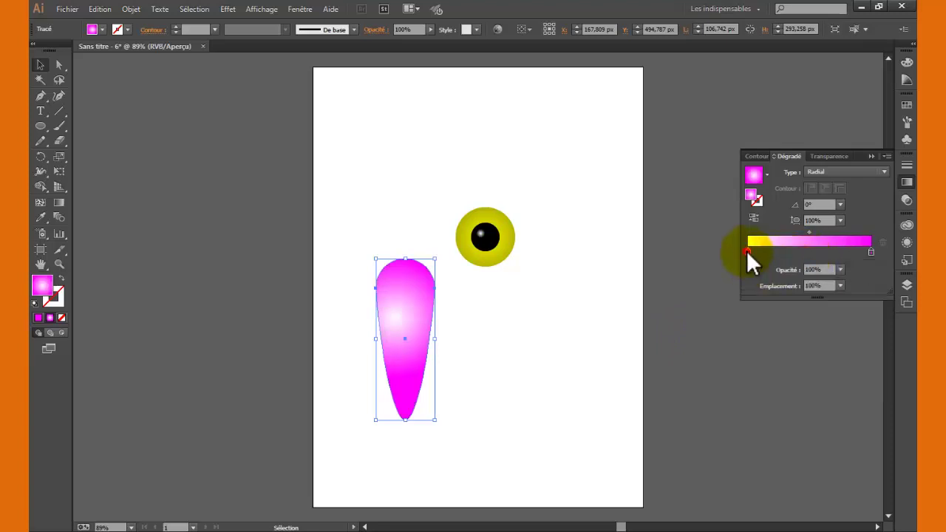
pyautogui.doubleClick(747, 251)
pyautogui.click(783, 292)
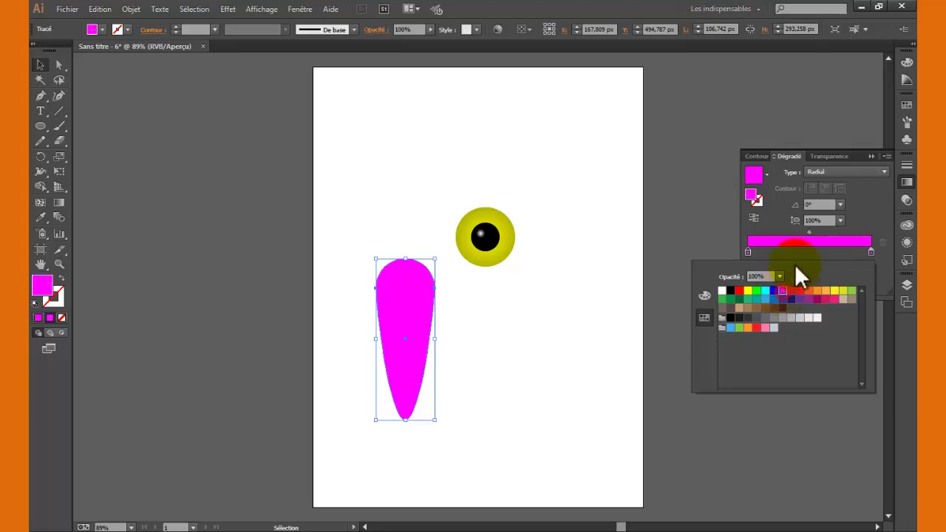
pyautogui.click(800, 252)
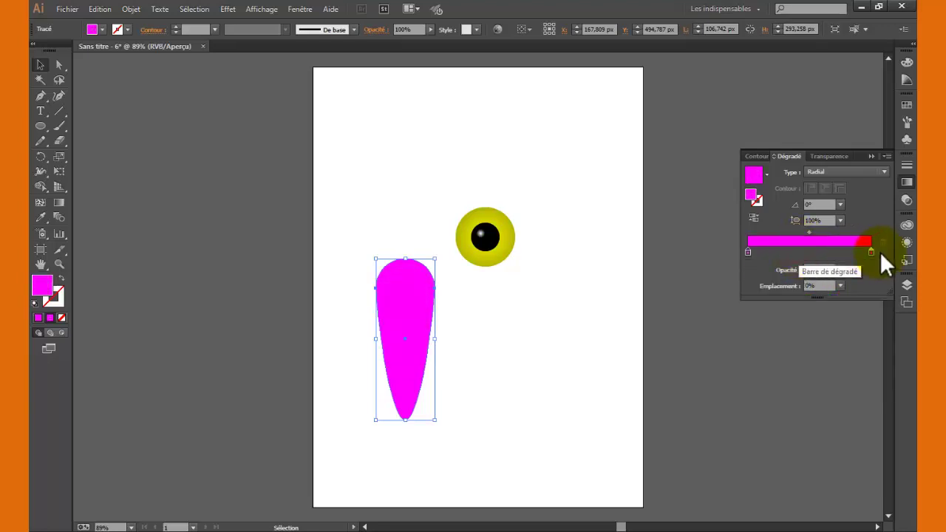
# - Darken one magenta stop by lowering its HSL lightness
pyautogui.doubleClick(871, 252)
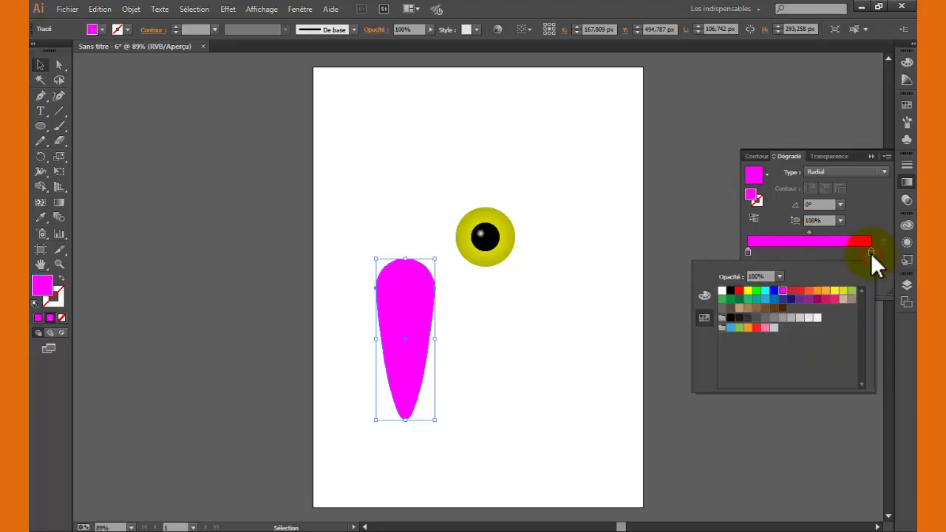
pyautogui.click(783, 291)
pyautogui.click(704, 295)
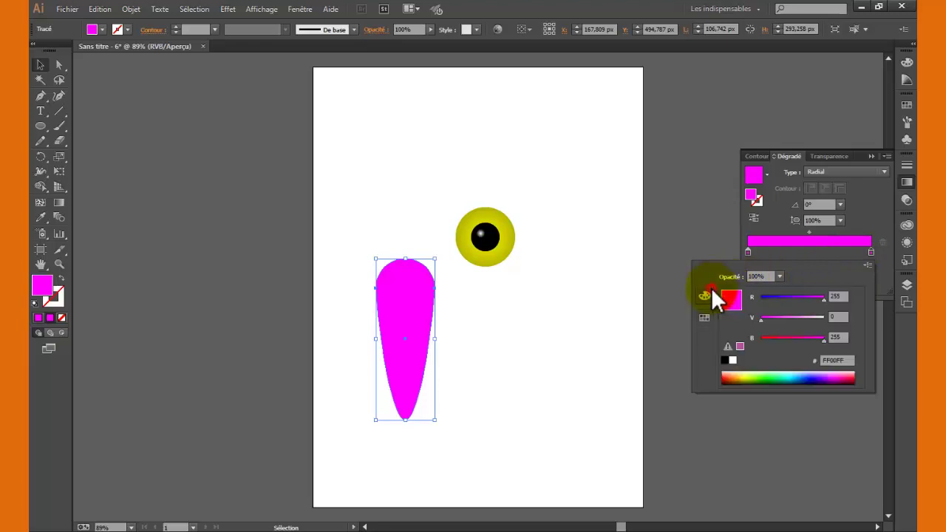
pyautogui.click(865, 266)
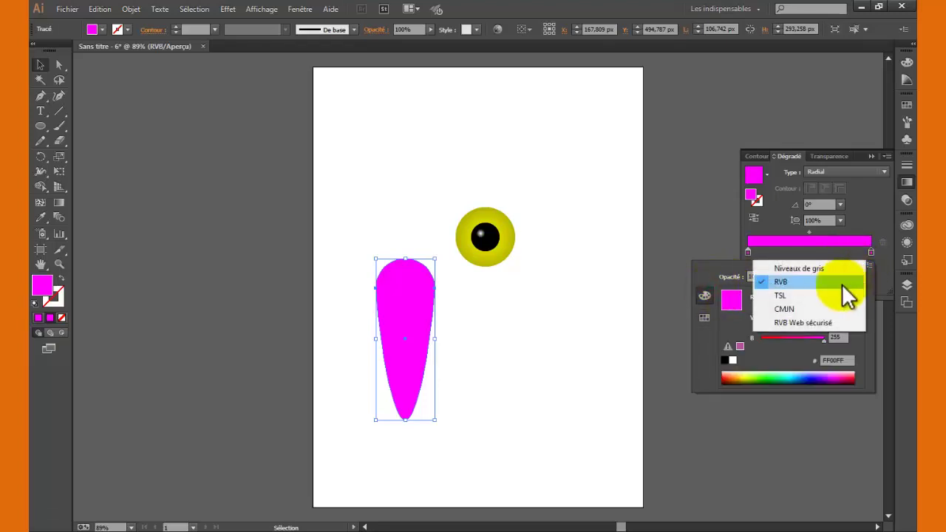
pyautogui.click(826, 298)
pyautogui.moveTo(823, 340); pyautogui.dragTo(804, 341)
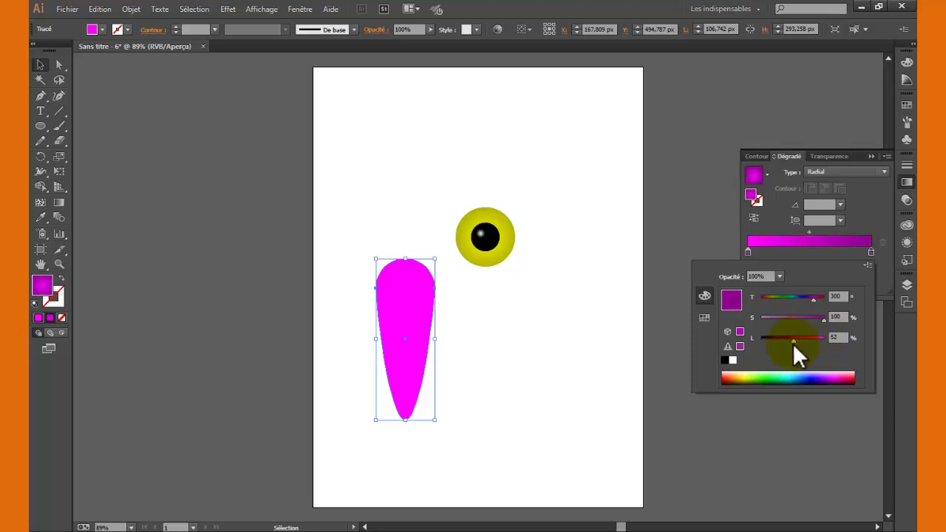
pyautogui.moveTo(795, 344); pyautogui.dragTo(796, 345)
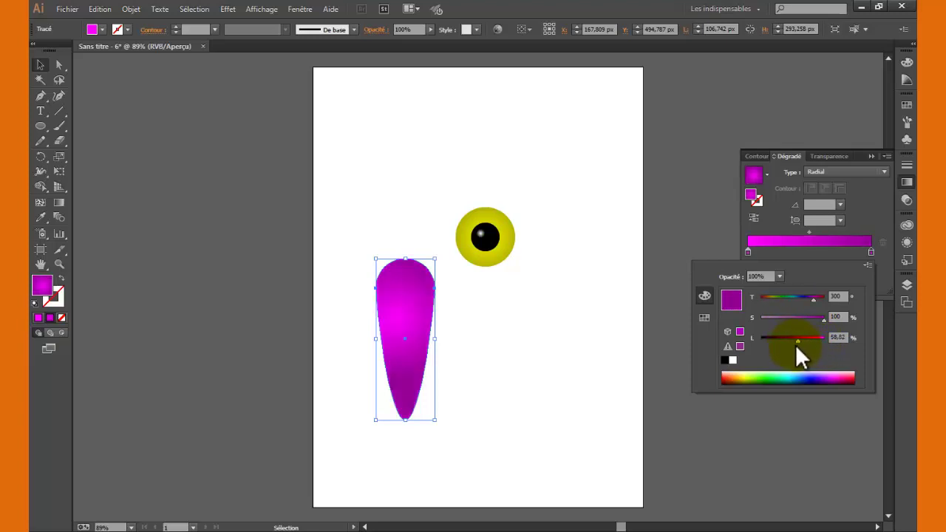
pyautogui.click(873, 216)
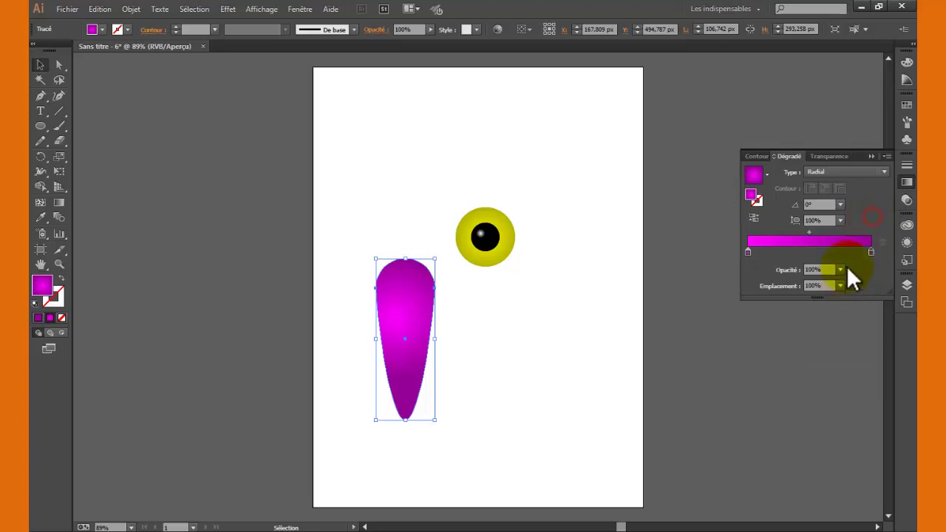
# - Change the petal's gradient from radial to linear
pyautogui.click(863, 174)
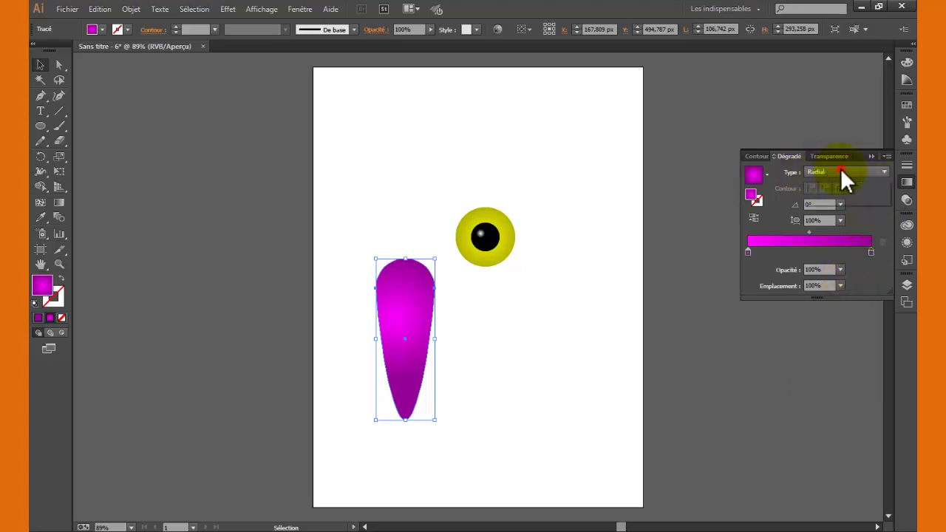
pyautogui.click(856, 186)
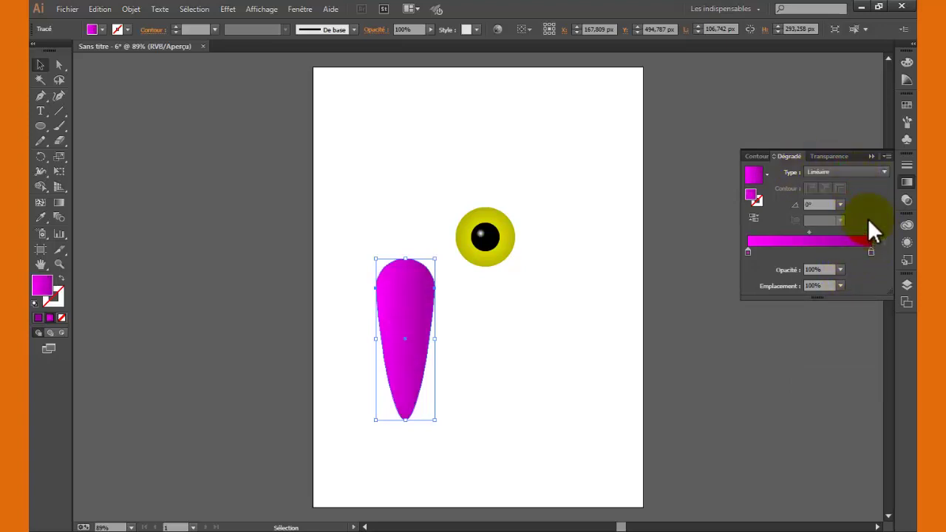
pyautogui.moveTo(870, 220)
pyautogui.mouseDown()
pyautogui.moveTo(417, 309)
pyautogui.moveTo(496, 117)
pyautogui.mouseUp()
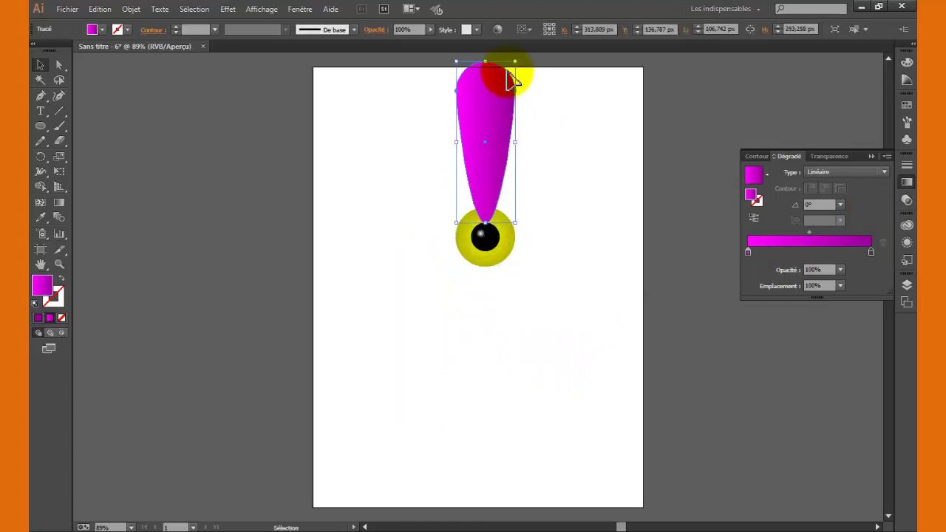
# - Narrow the petal to about 53 × 199 px and centre it above the eye, tip touching
pyautogui.moveTo(514, 63); pyautogui.dragTo(486, 117)
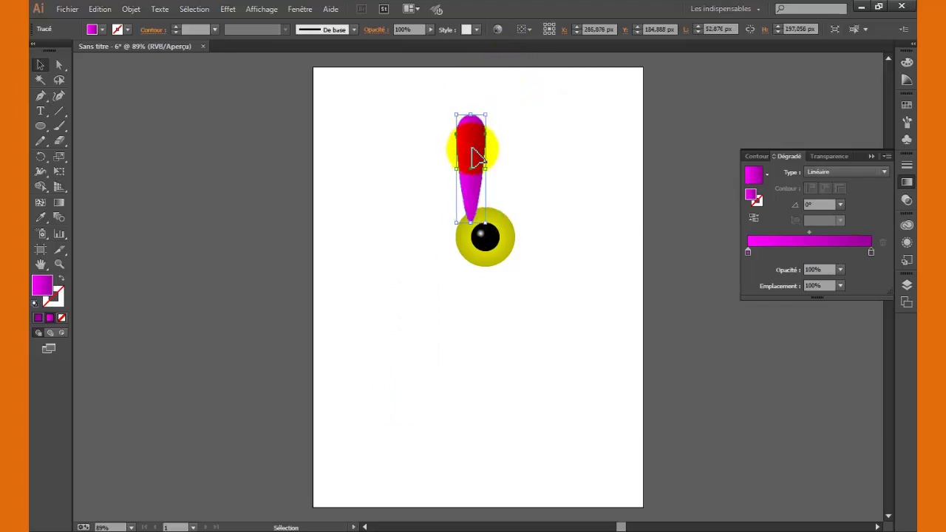
pyautogui.moveTo(463, 157)
pyautogui.mouseDown()
pyautogui.moveTo(489, 158)
pyautogui.moveTo(474, 157)
pyautogui.mouseUp()
pyautogui.click(560, 205)
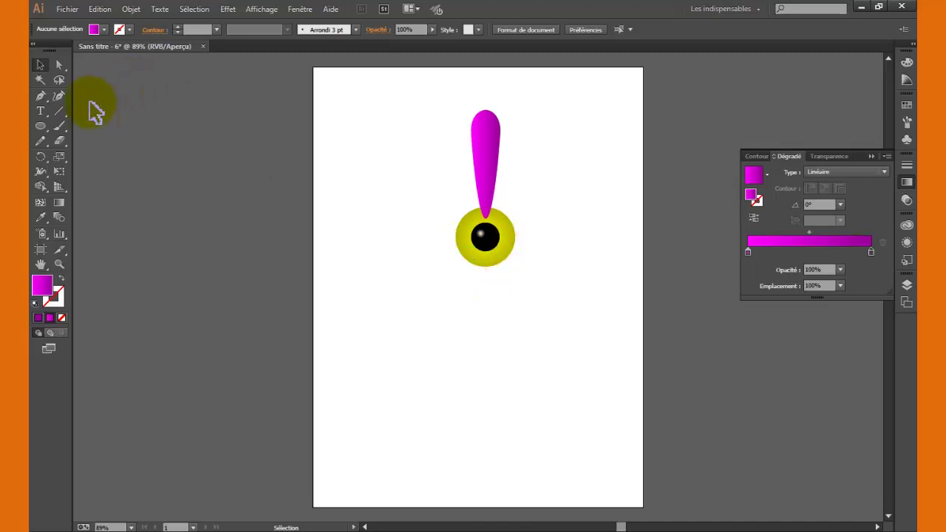
pyautogui.click(127, 10)
# - Unlock all locked artwork
pyautogui.click(130, 12)
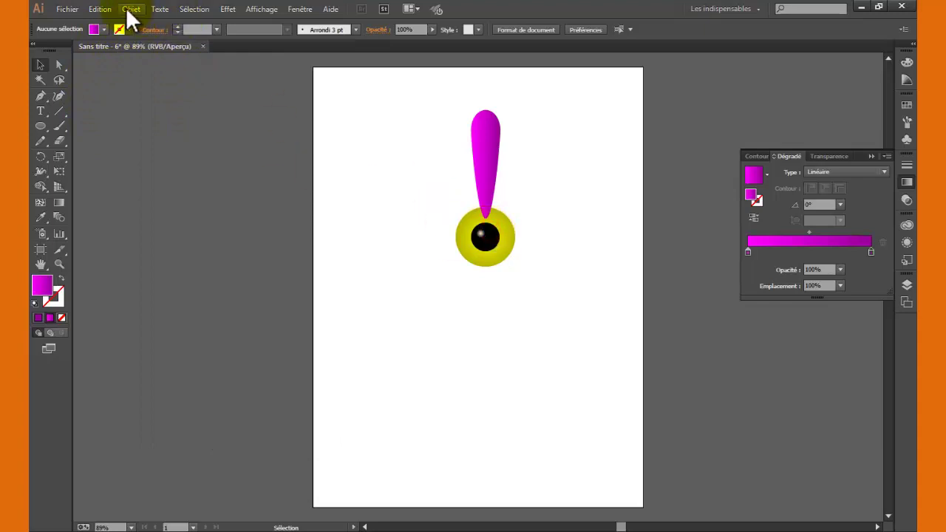
pyautogui.click(129, 10)
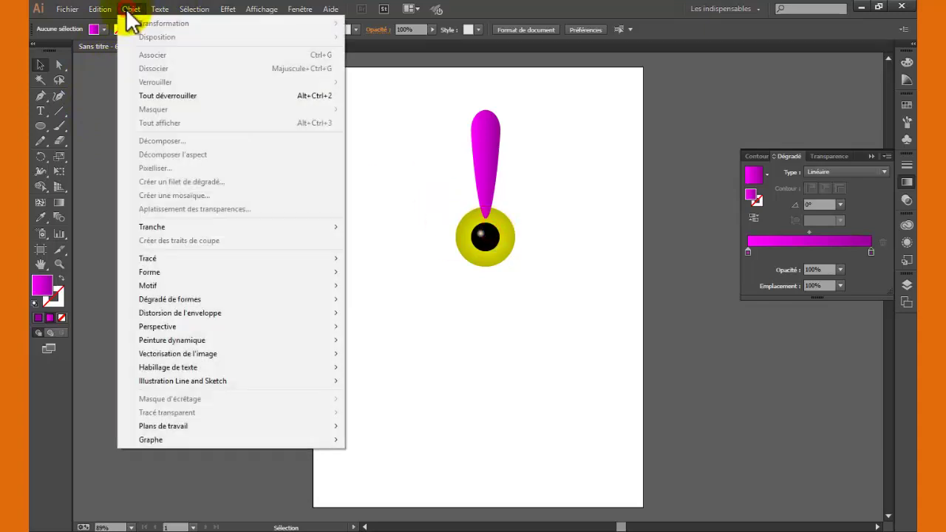
pyautogui.click(177, 96)
pyautogui.click(444, 275)
# - Shrink the eye group to about 85.4 px and nudge it up 5 px
pyautogui.click(508, 247)
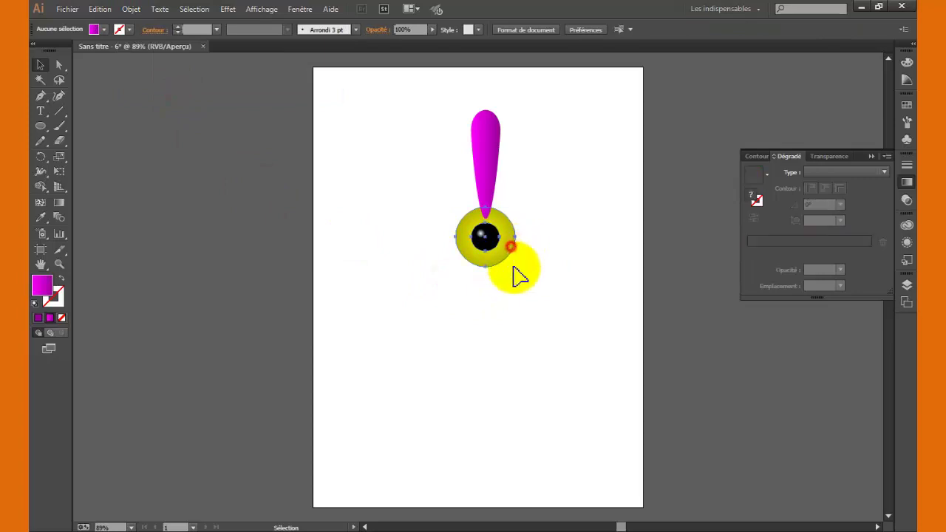
pyautogui.moveTo(515, 209); pyautogui.dragTo(514, 215)
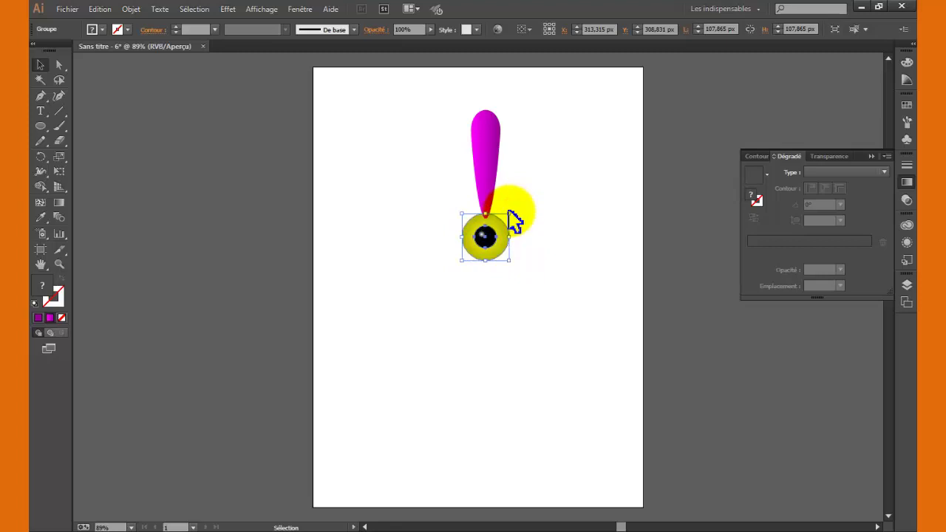
pyautogui.click(513, 307)
pyautogui.click(493, 250)
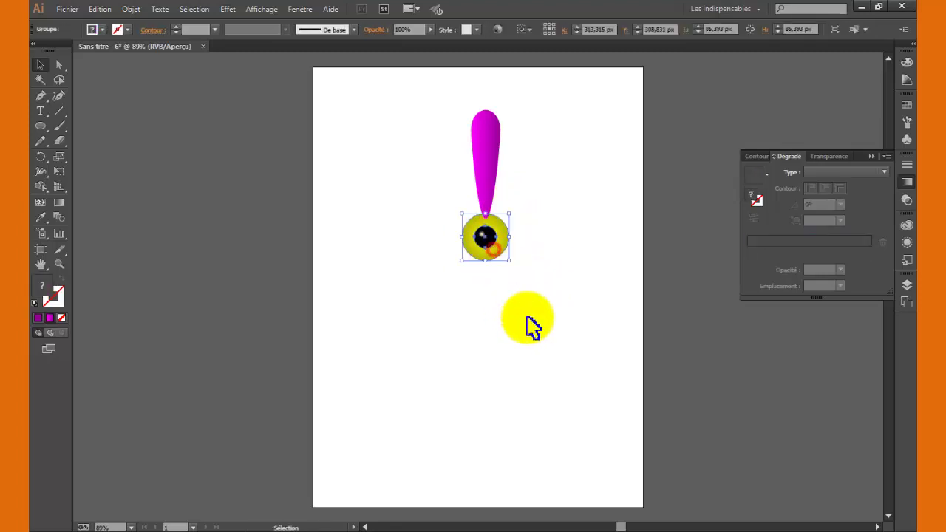
pyautogui.press('Up')
pyautogui.press('Up')
pyautogui.press('Up')
pyautogui.press('Up')
pyautogui.press('Up')
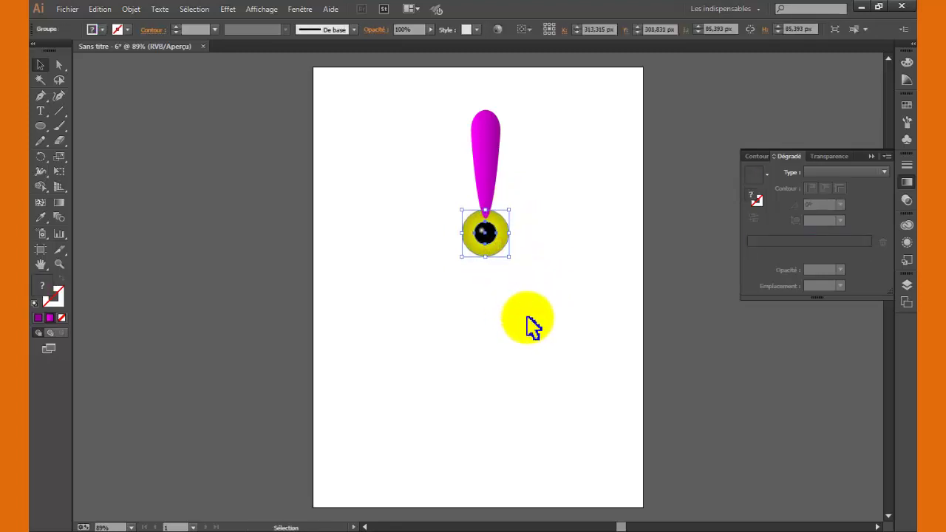
pyautogui.click(527, 319)
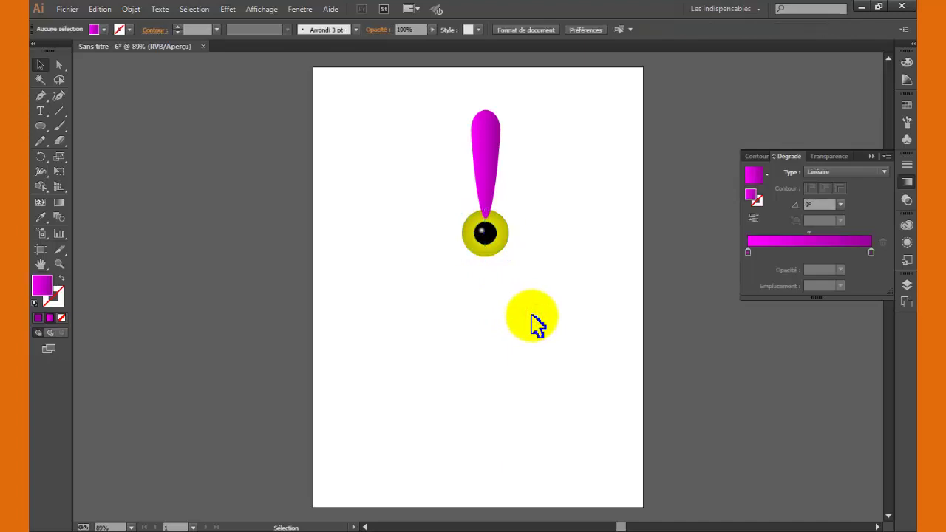
# - Send the magenta petal behind the yellow centre and reselect it for rotating
pyautogui.click(489, 155)
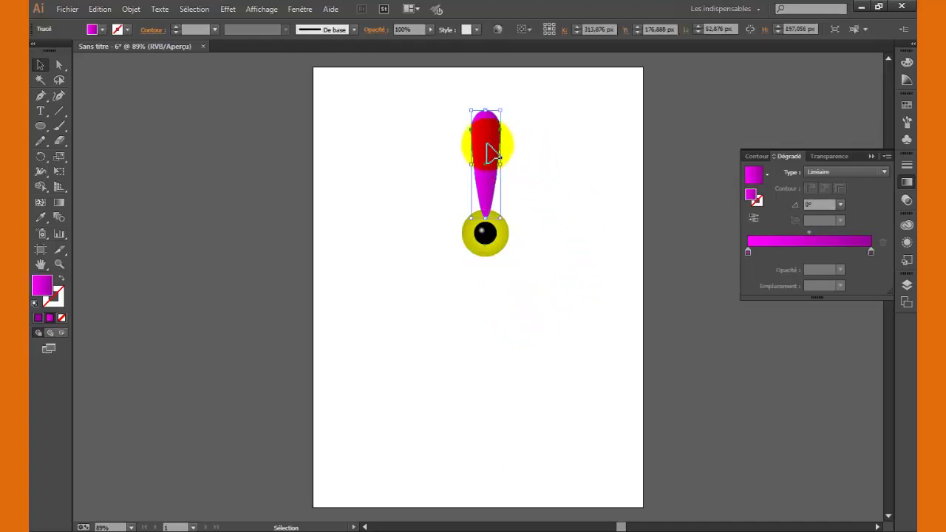
pyautogui.rightClick(488, 145)
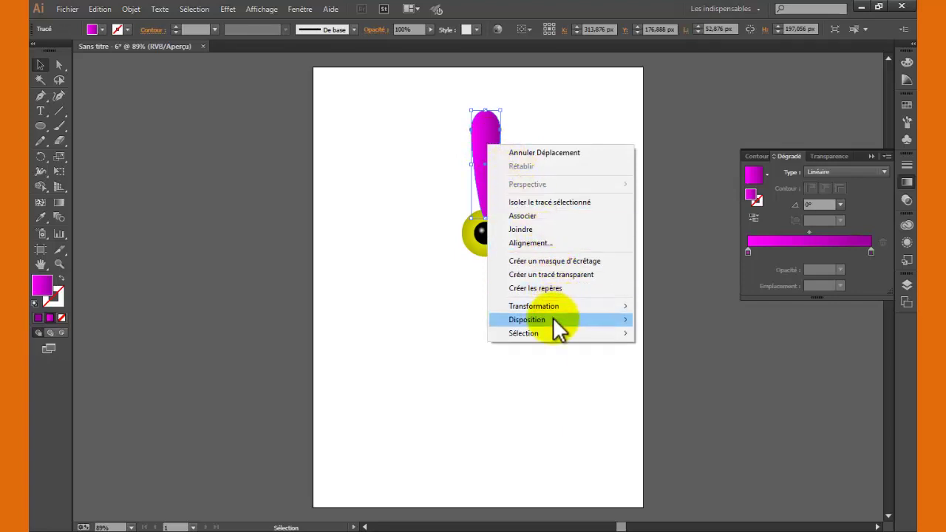
pyautogui.moveTo(527, 319)
pyautogui.click(317, 363)
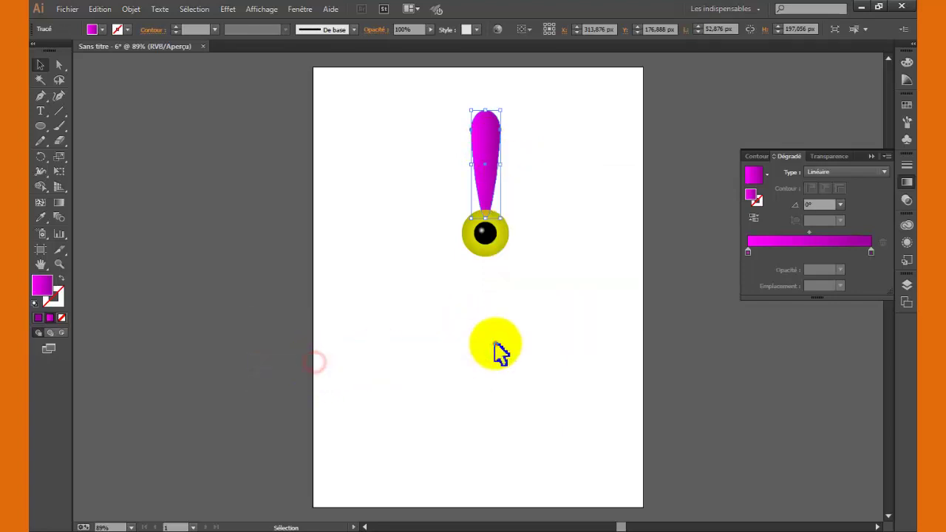
pyautogui.click(494, 340)
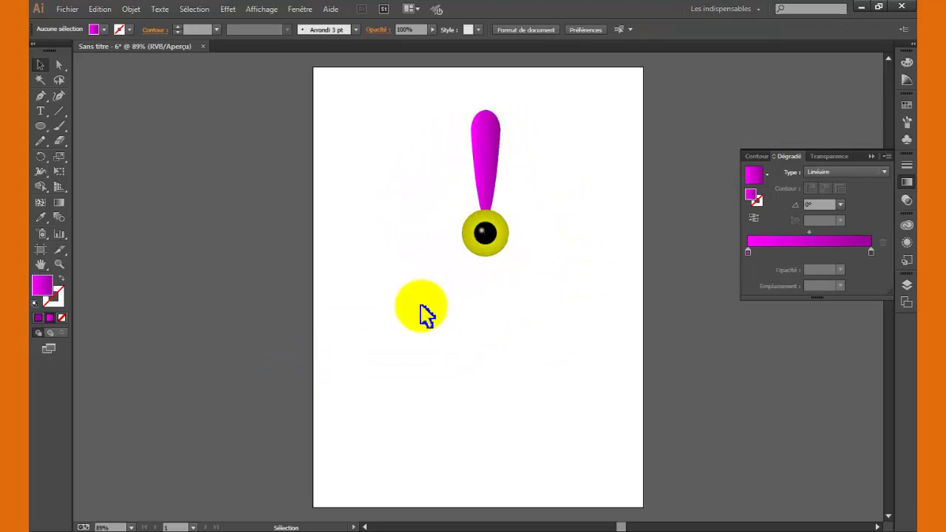
pyautogui.click(488, 162)
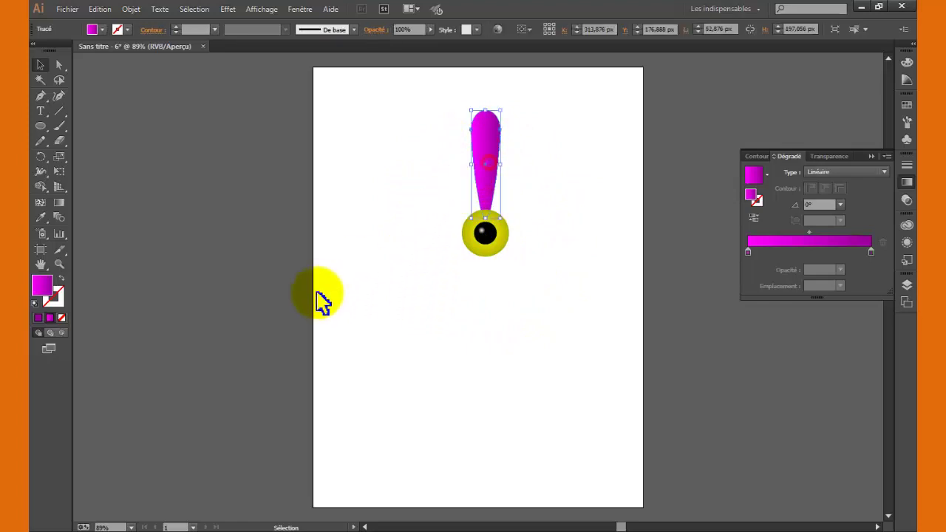
pyautogui.click(40, 157)
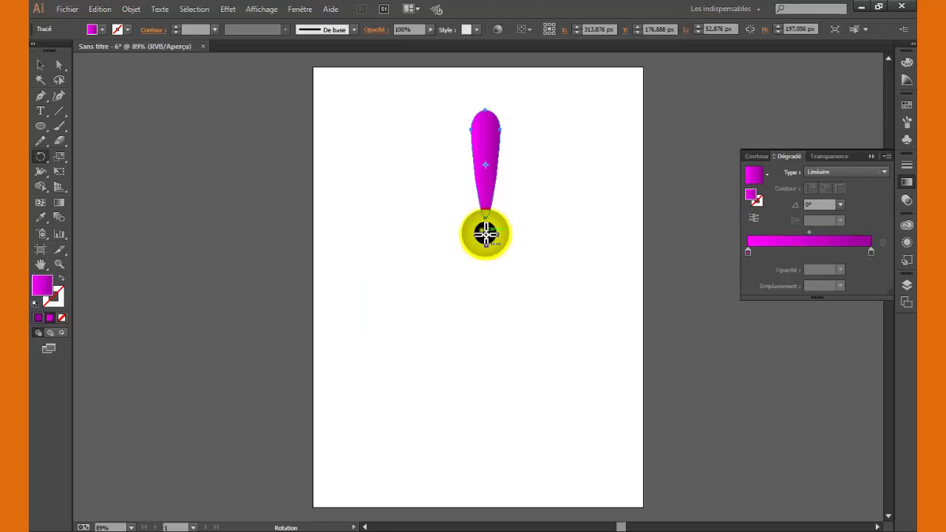
# - Make 30° rotated copies of the petal around the eye, repeating with Ctrl+D to form the ring
pyautogui.keyDown('alt'); pyautogui.click(485, 235); pyautogui.keyUp('alt')
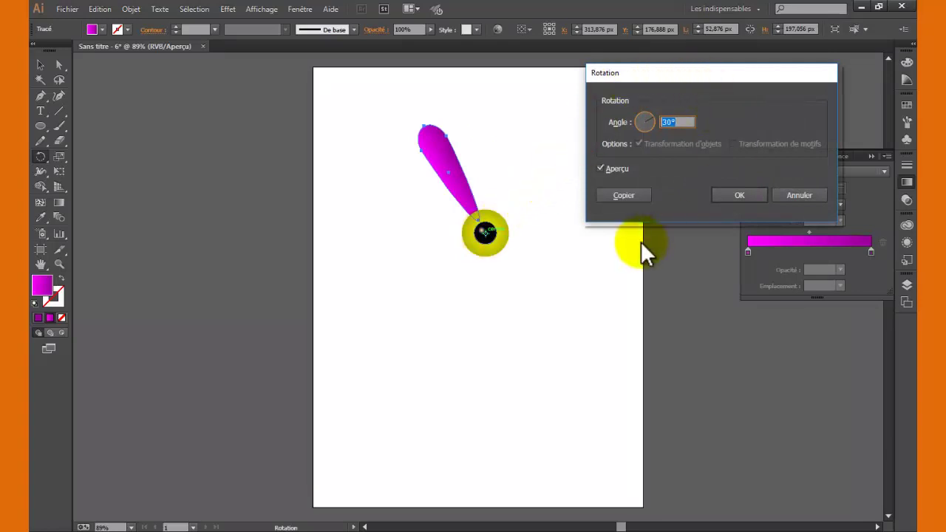
pyautogui.click(686, 122)
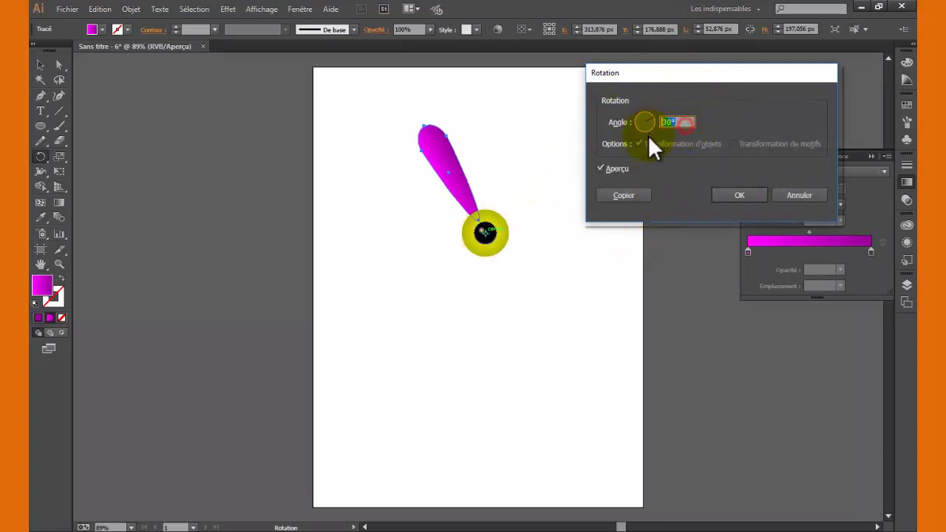
pyautogui.click(625, 195)
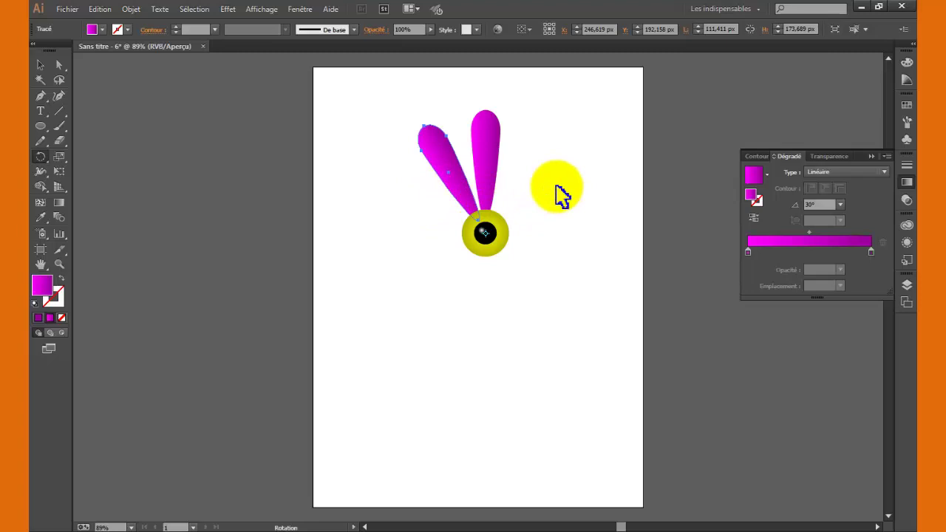
pyautogui.hotkey('ctrl', 'd')
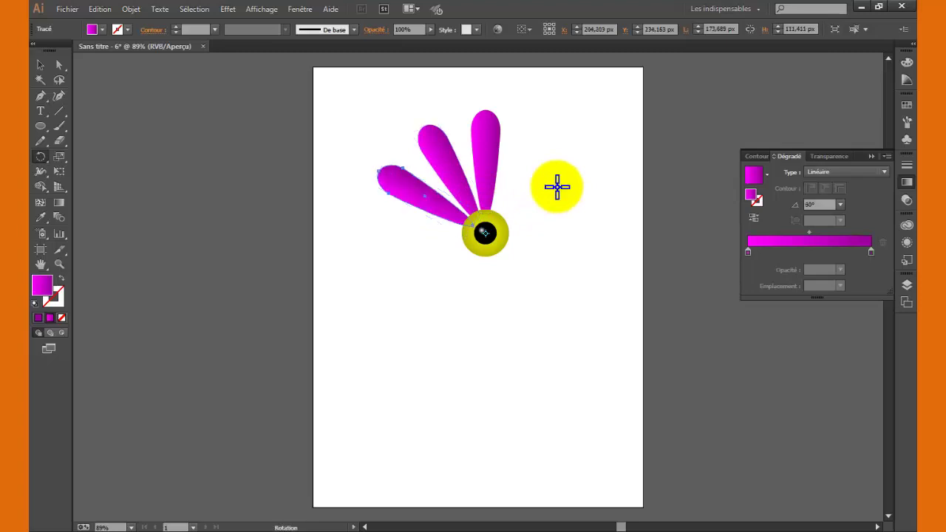
pyautogui.hotkey('ctrl', 'd')
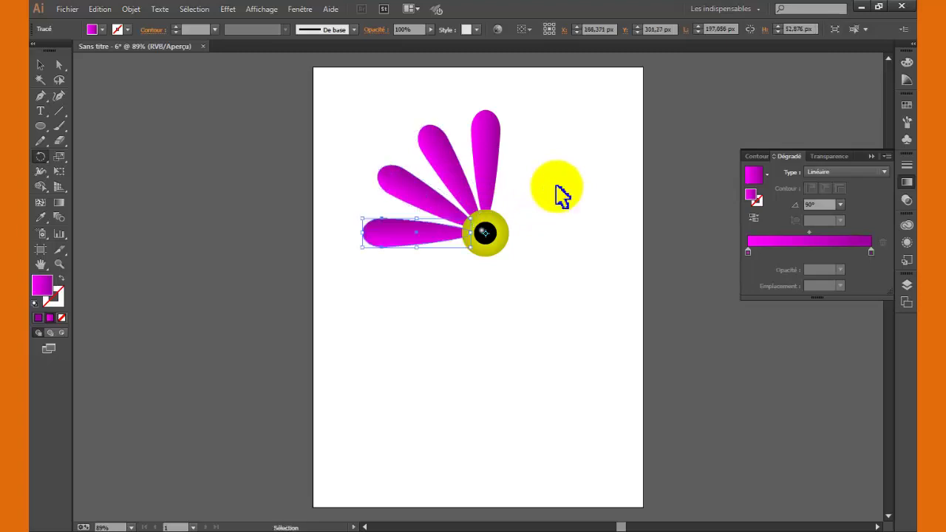
pyautogui.hotkey('ctrl', 'd')
pyautogui.hotkey('ctrl', 'd')
pyautogui.hotkey('ctrl', 'd')
pyautogui.hotkey('ctrl', 'd')
pyautogui.hotkey('ctrl', 'd')
pyautogui.hotkey('ctrl', 'd')
# - Select the yellow-and-black flower centre
pyautogui.press('r')
pyautogui.moveTo(560, 196); pyautogui.dragTo(557, 187)
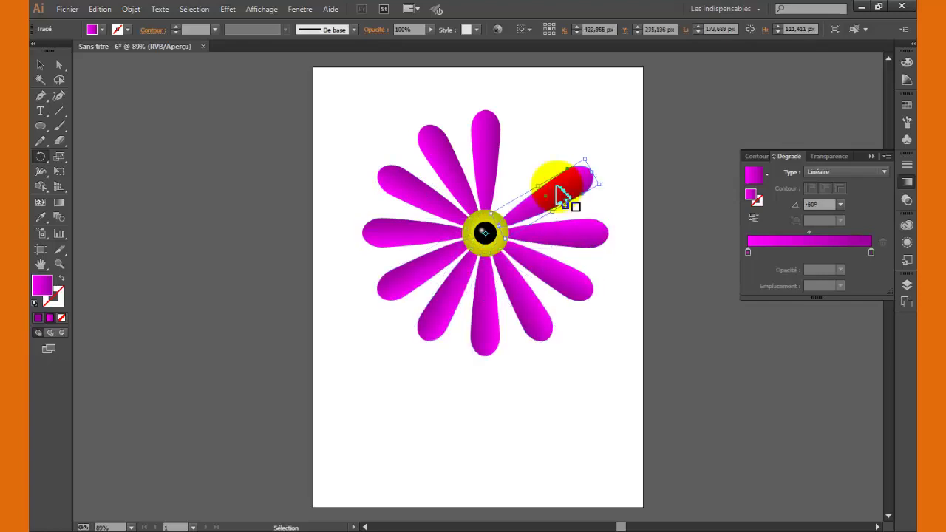
pyautogui.click(40, 64)
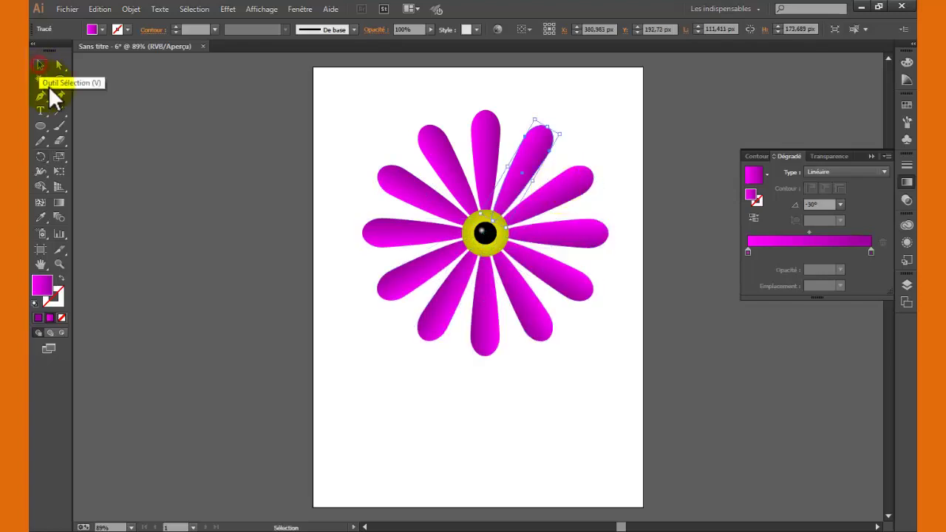
pyautogui.moveTo(472, 216)
pyautogui.mouseDown()
pyautogui.moveTo(489, 248)
pyautogui.moveTo(485, 235)
pyautogui.mouseUp()
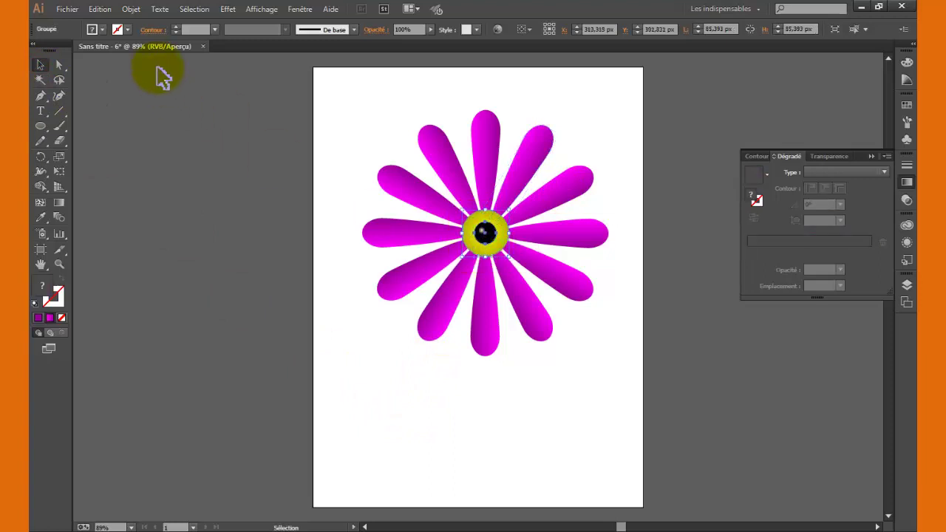
# - Lock the flower centre in place and marquee-select all the flower parts
pyautogui.click(131, 9)
pyautogui.moveTo(156, 82)
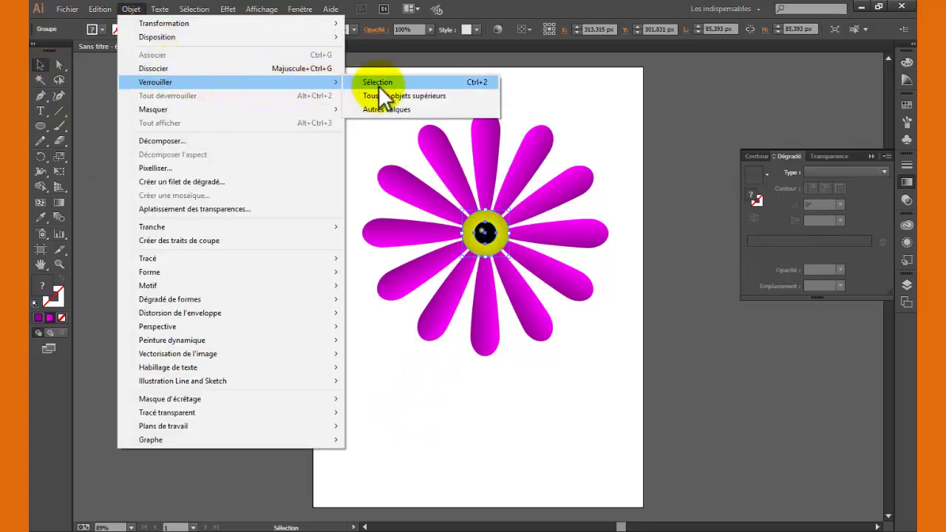
pyautogui.click(379, 82)
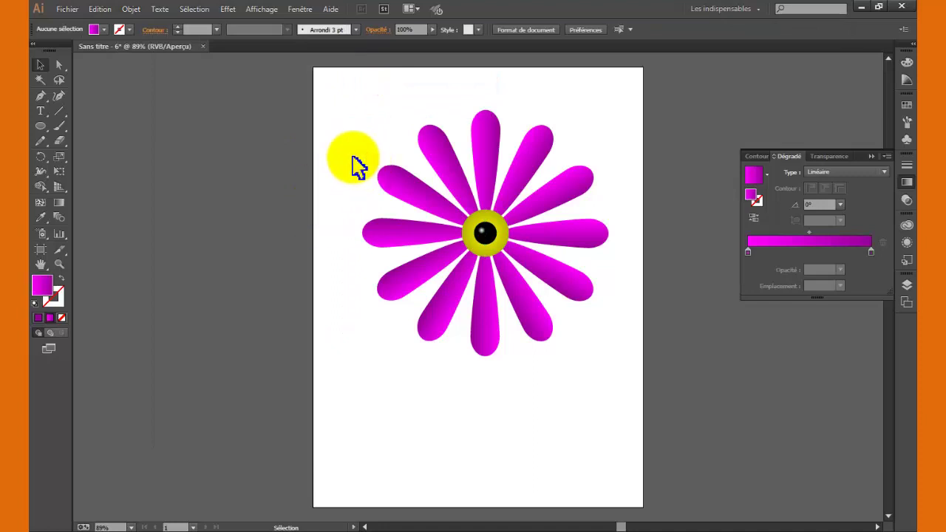
pyautogui.moveTo(353, 101)
pyautogui.mouseDown()
pyautogui.moveTo(576, 318)
pyautogui.moveTo(633, 395)
pyautogui.mouseUp()
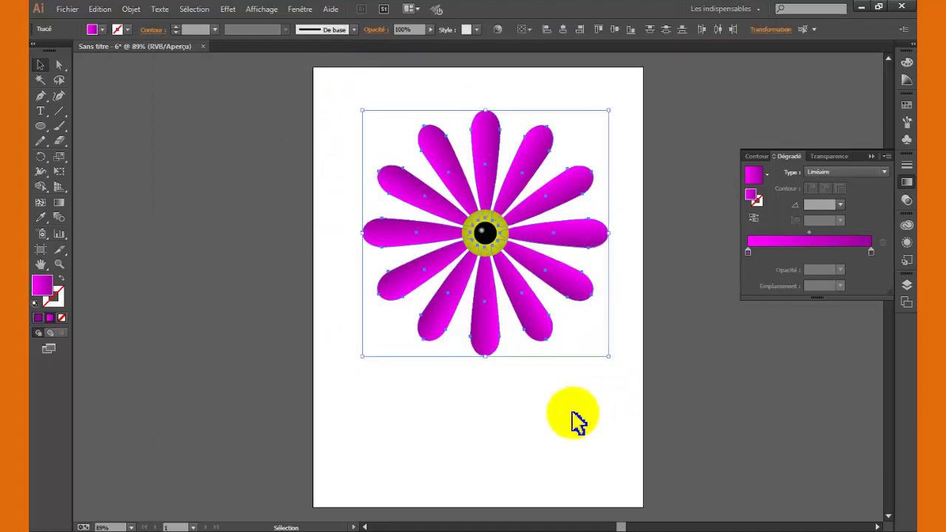
pyautogui.moveTo(491, 261); pyautogui.dragTo(485, 238)
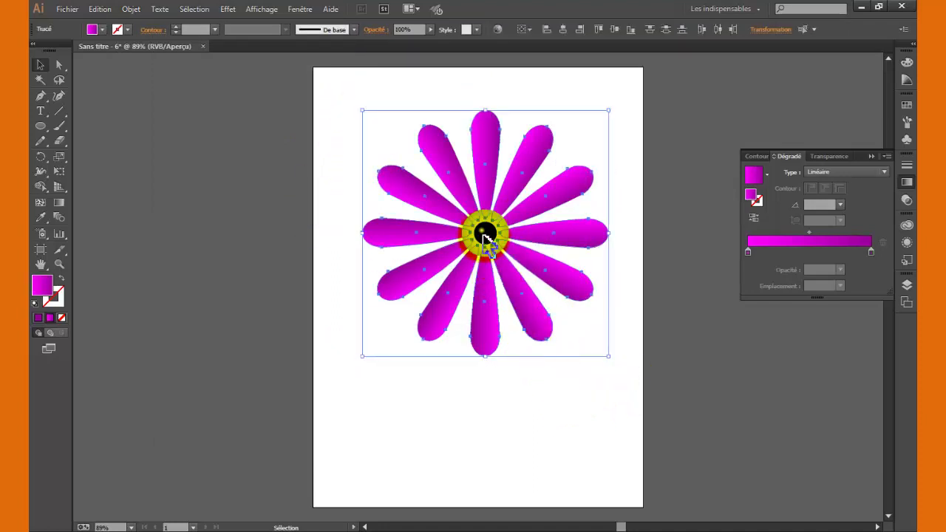
# - Group the twelve petals and the centre into one flower
pyautogui.rightClick(530, 172)
pyautogui.click(566, 228)
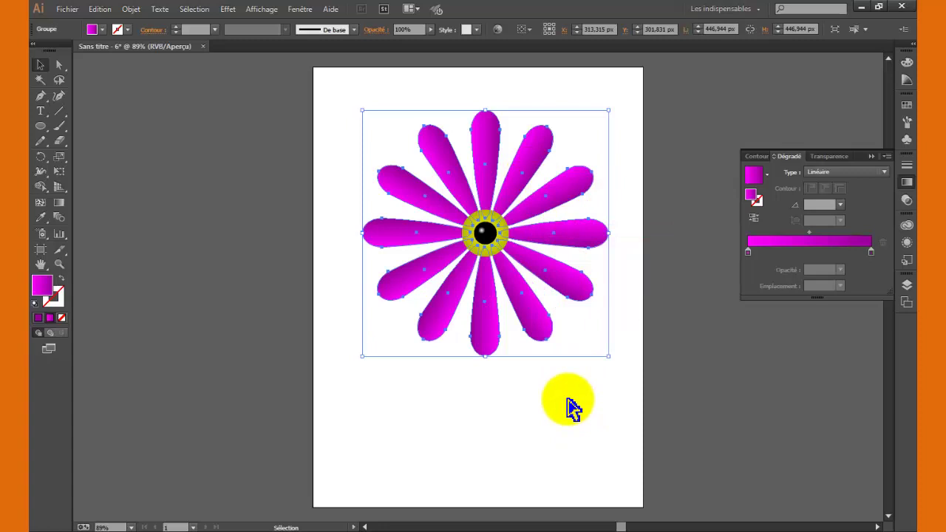
pyautogui.press('a')
pyautogui.press('v')
pyautogui.press('a')
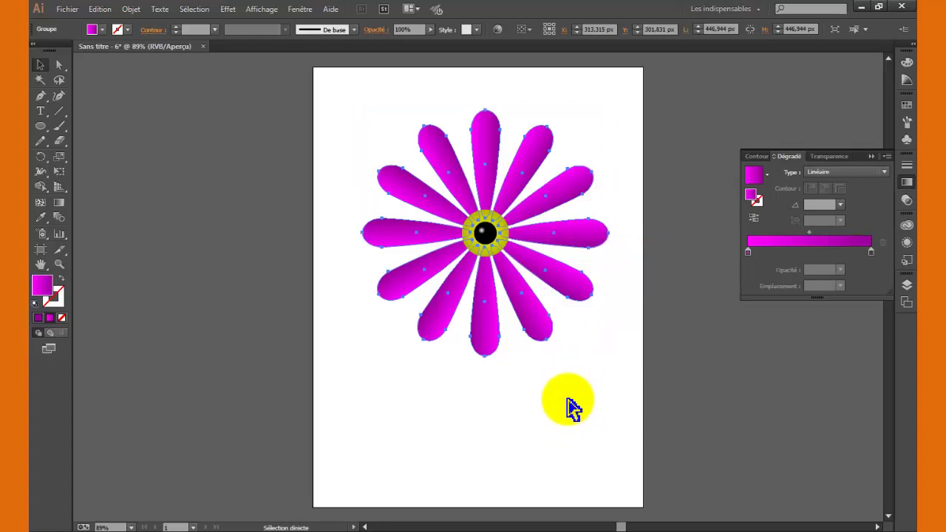
pyautogui.press('v')
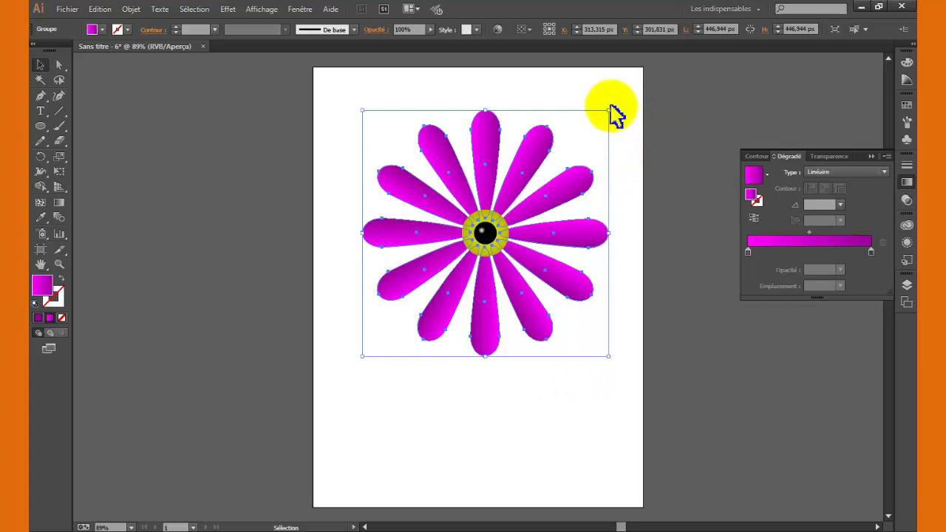
# - Add a copy of the petal ring rotated about 15°, shrunk slightly and sent to the back
pyautogui.moveTo(612, 105); pyautogui.dragTo(570, 82)
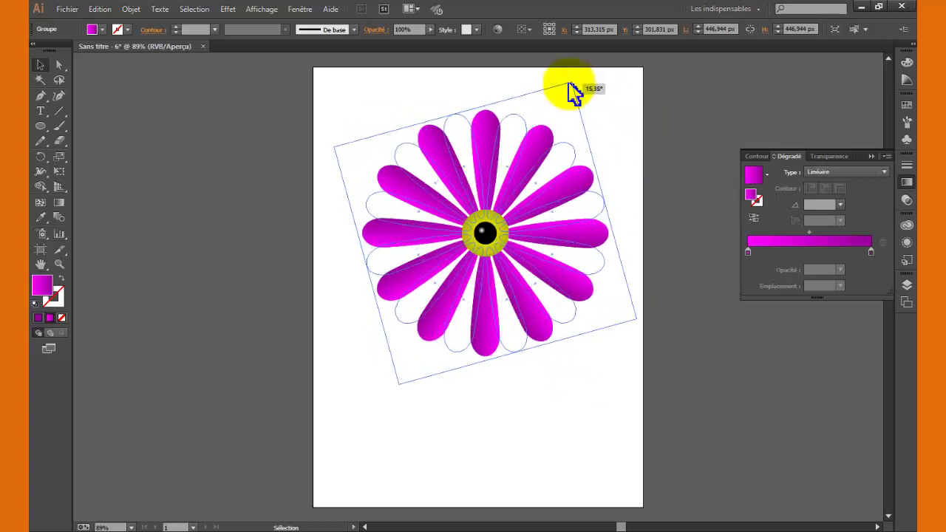
pyautogui.moveTo(570, 83); pyautogui.dragTo(570, 92)
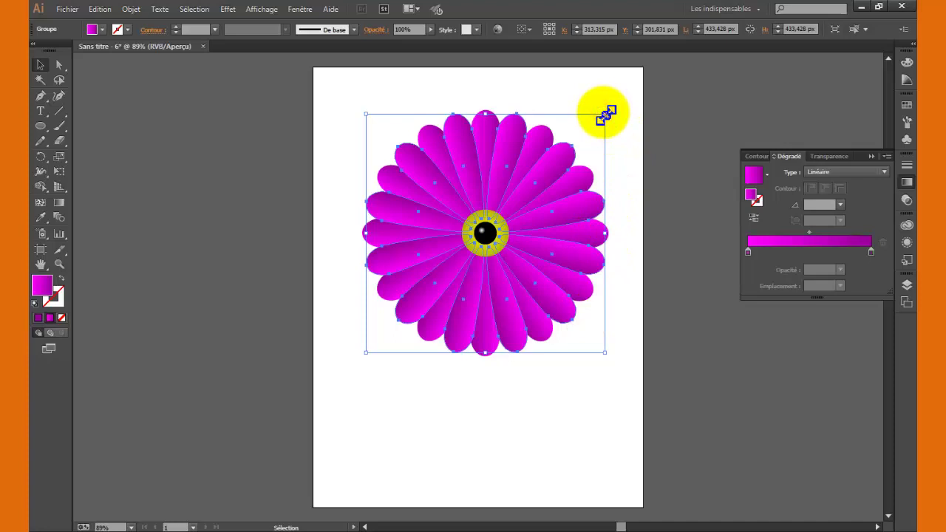
pyautogui.moveTo(605, 115); pyautogui.dragTo(598, 122)
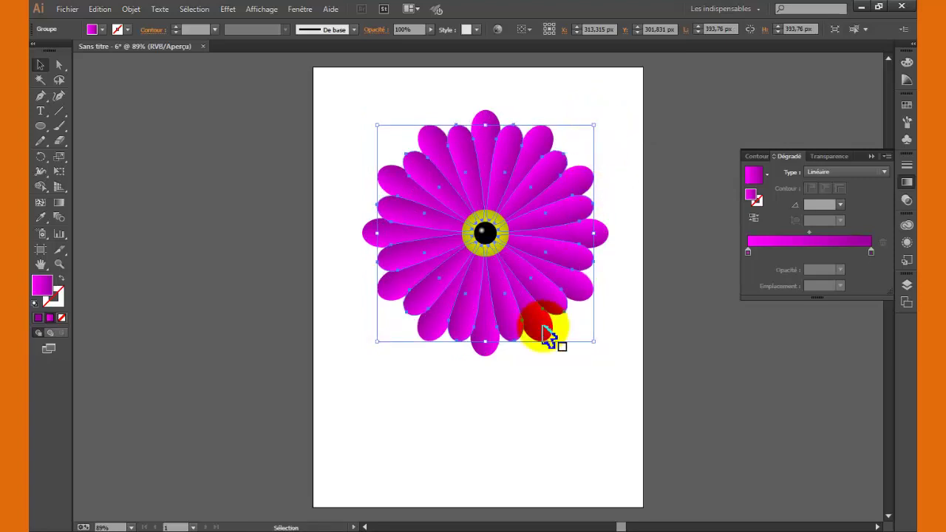
pyautogui.rightClick(422, 176)
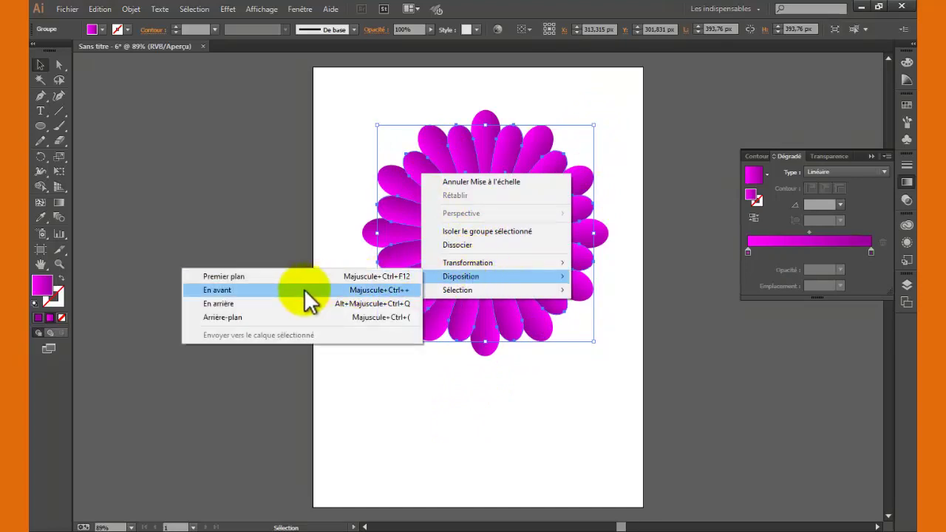
pyautogui.click(259, 320)
pyautogui.click(399, 397)
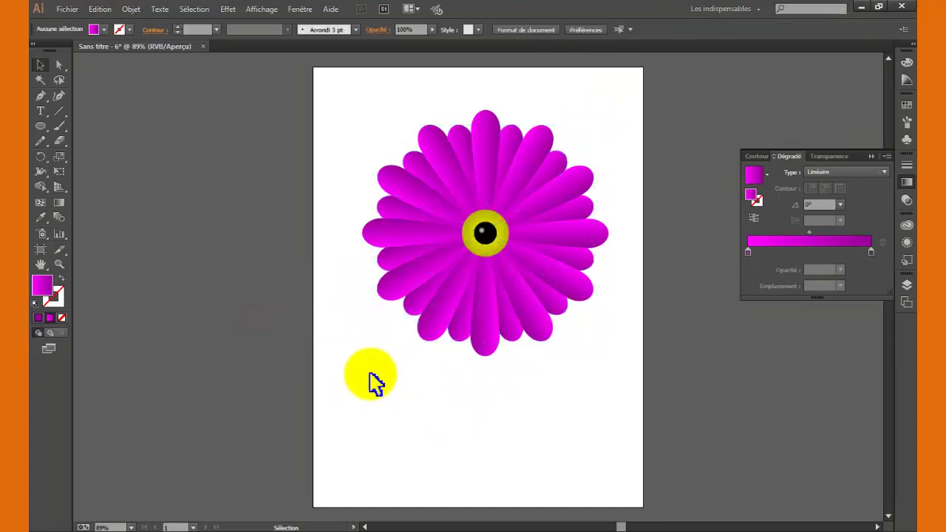
# - Apply a Drop Shadow to the flower with 2 px X and Y offsets at 75% opacity
pyautogui.moveTo(372, 244); pyautogui.dragTo(370, 236)
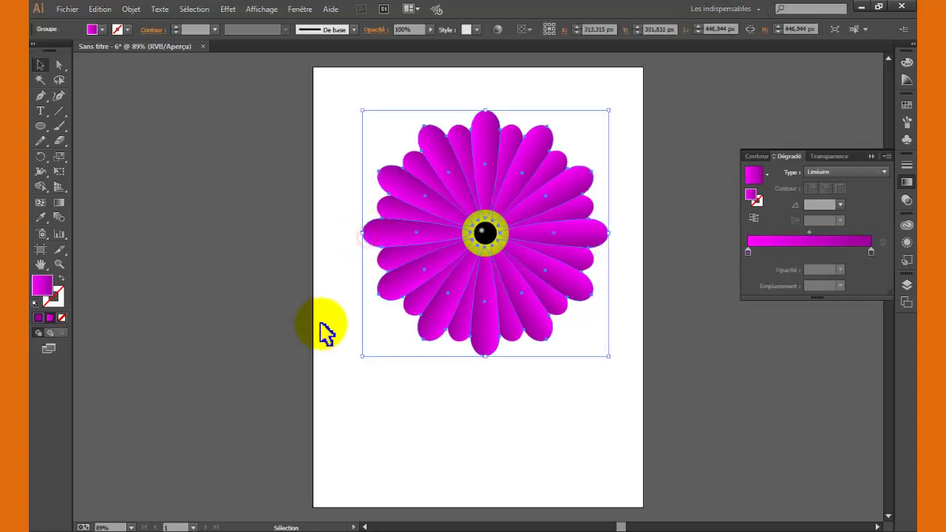
pyautogui.click(388, 290)
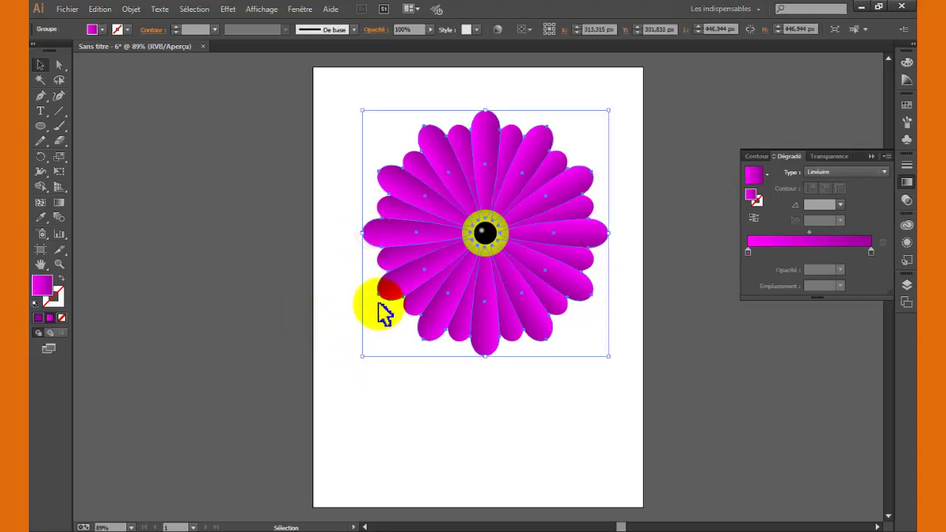
pyautogui.click(230, 10)
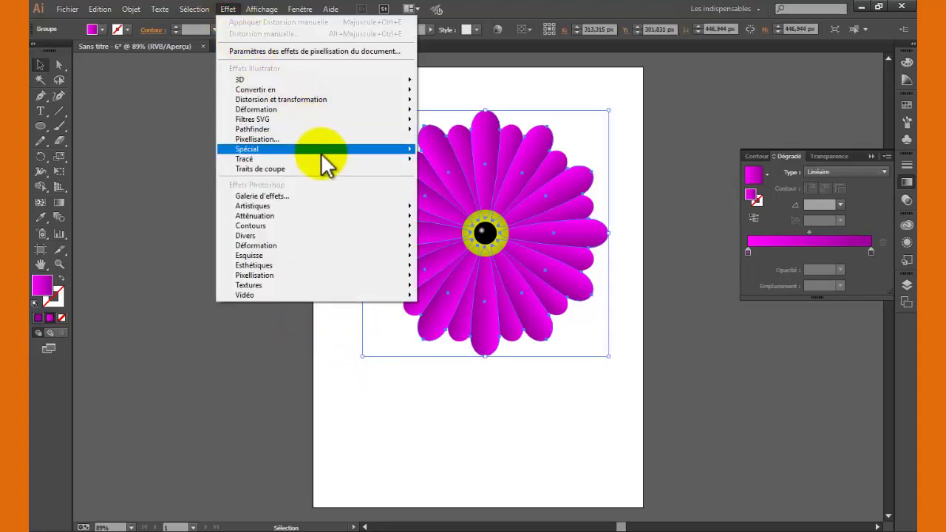
pyautogui.moveTo(247, 149)
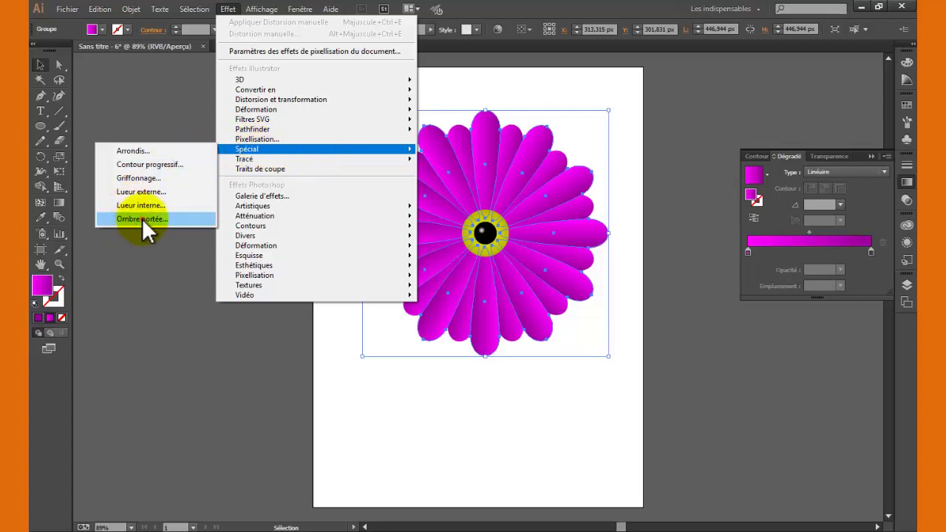
pyautogui.click(142, 219)
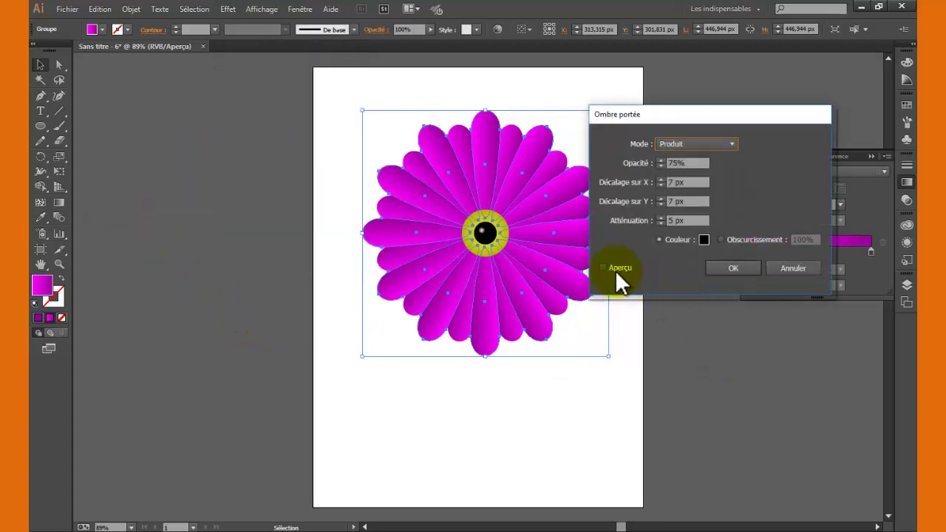
pyautogui.click(609, 268)
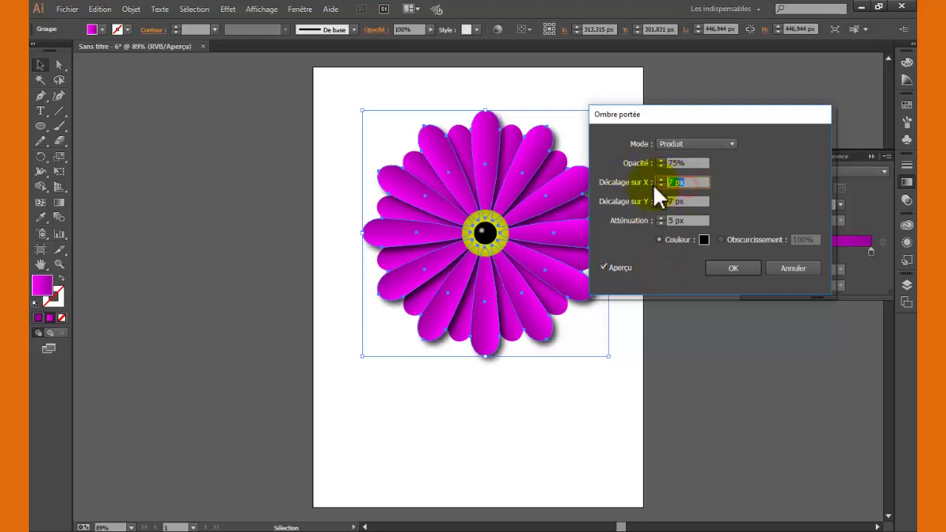
pyautogui.moveTo(666, 181); pyautogui.dragTo(696, 181)
pyautogui.press('Tab')
pyautogui.write('2')
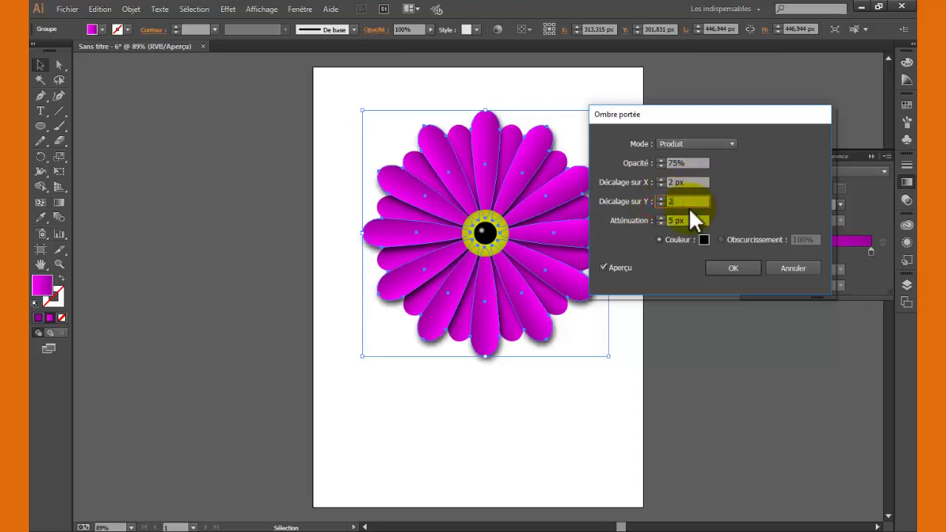
pyautogui.press('Tab')
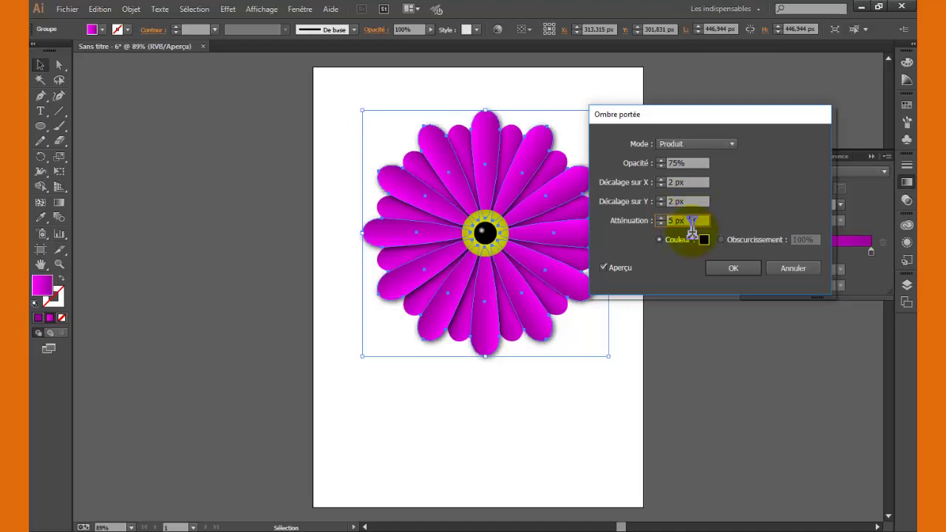
pyautogui.click(726, 268)
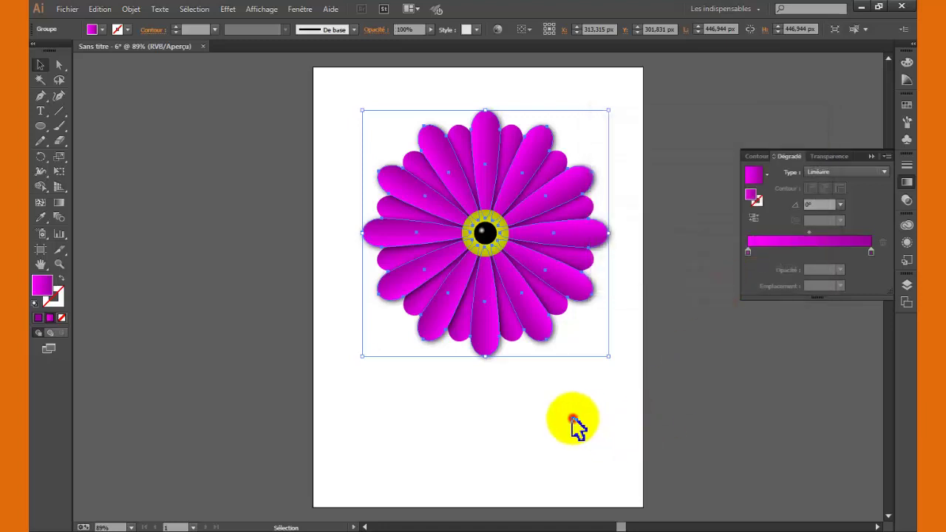
pyautogui.click(285, 185)
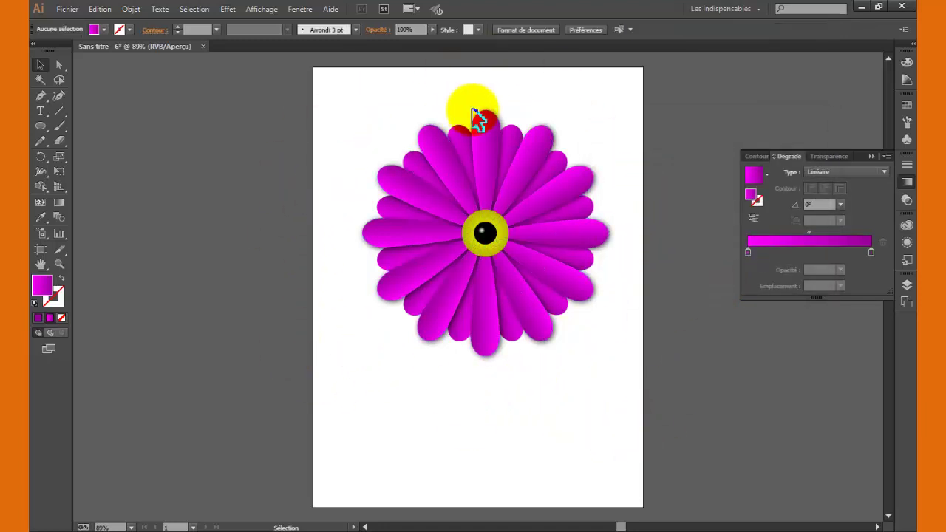
# - Unlock all the locked parts of the flower
pyautogui.moveTo(357, 72)
pyautogui.mouseDown()
pyautogui.moveTo(677, 380)
pyautogui.moveTo(672, 391)
pyautogui.mouseUp()
pyautogui.moveTo(532, 292); pyautogui.dragTo(486, 234)
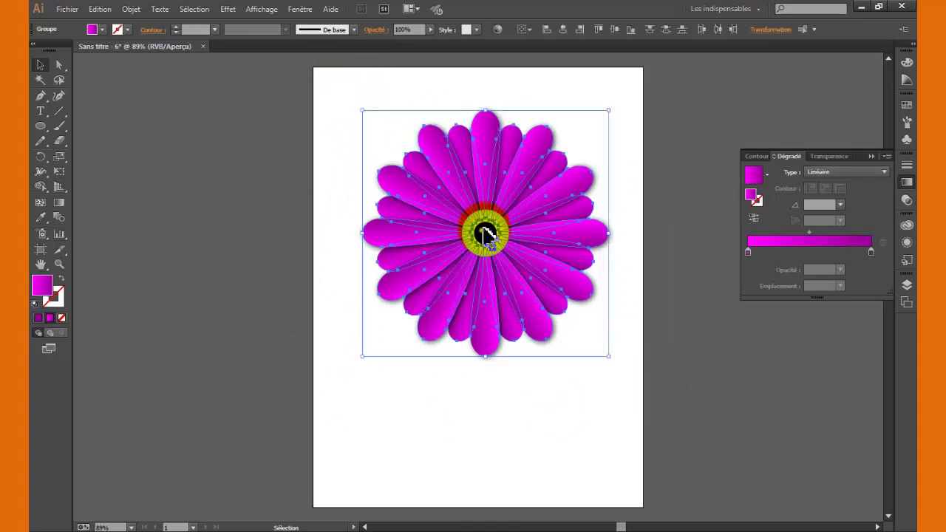
pyautogui.click(413, 395)
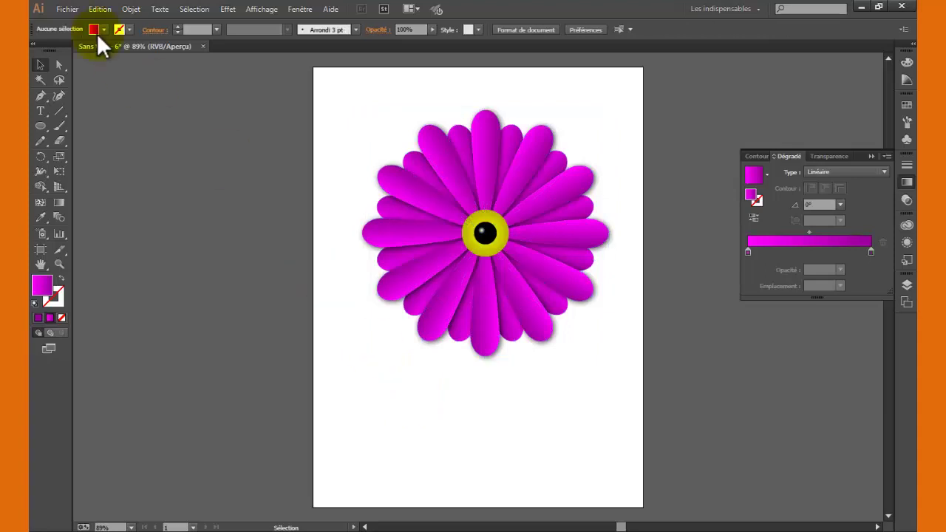
pyautogui.click(131, 9)
pyautogui.click(177, 96)
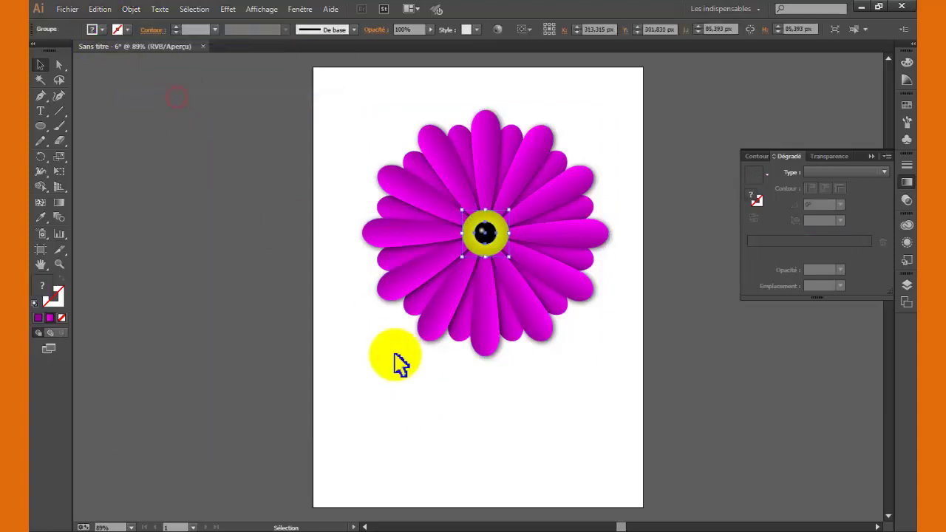
pyautogui.click(399, 364)
# - Group the whole flower, shrink it to about 346 px and move it higher
pyautogui.moveTo(316, 75); pyautogui.dragTo(632, 383)
pyautogui.rightClick(523, 232)
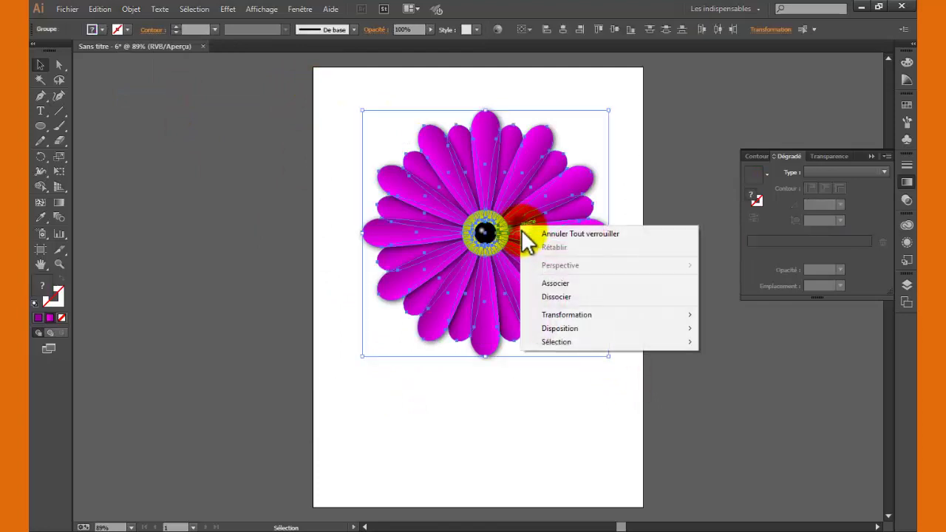
pyautogui.click(556, 283)
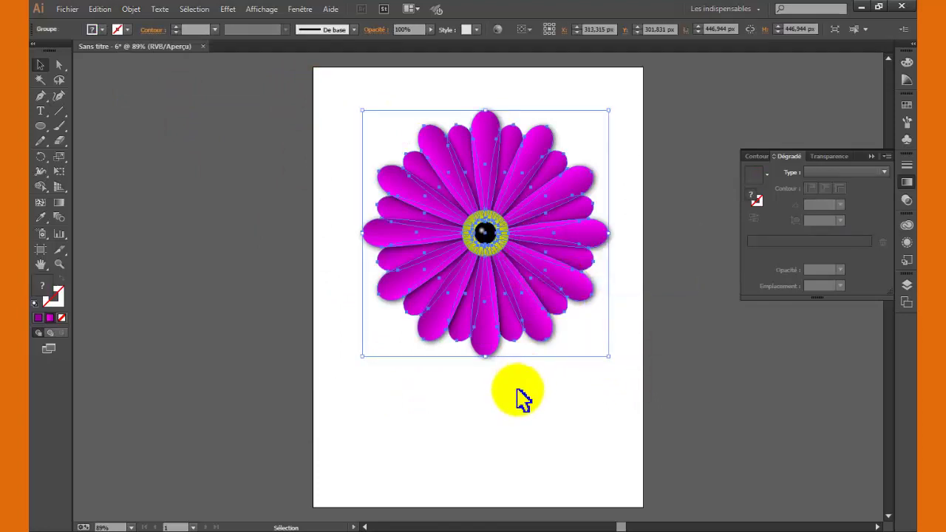
pyautogui.click(525, 303)
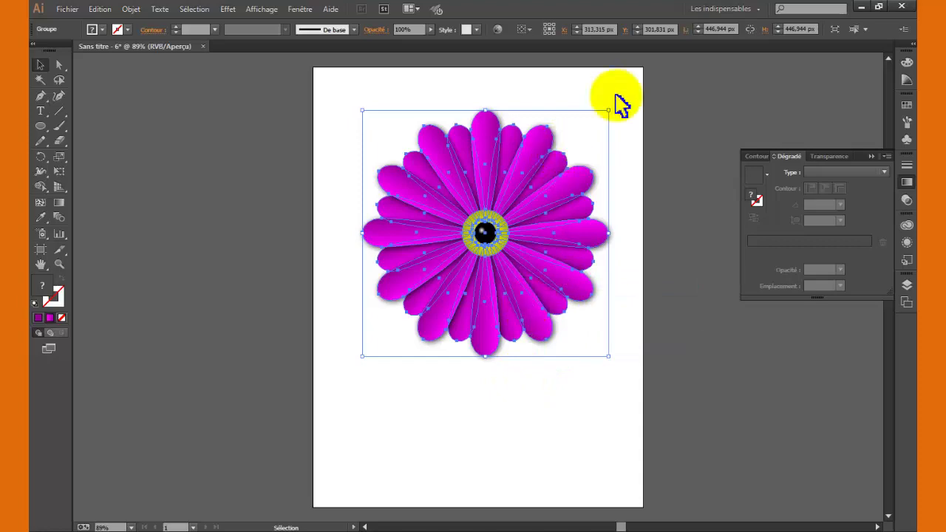
pyautogui.moveTo(610, 112); pyautogui.dragTo(556, 168)
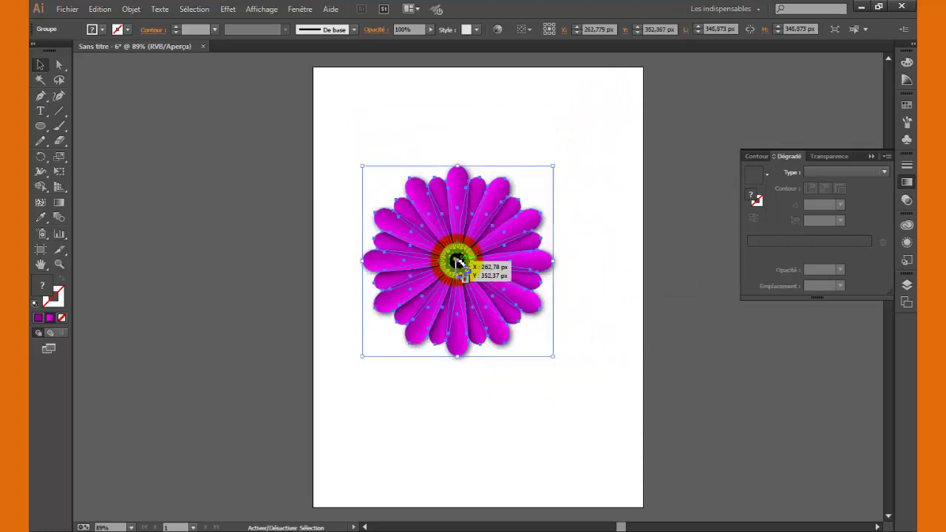
pyautogui.moveTo(474, 241)
pyautogui.mouseDown()
pyautogui.moveTo(505, 194)
pyautogui.moveTo(499, 162)
pyautogui.mouseUp()
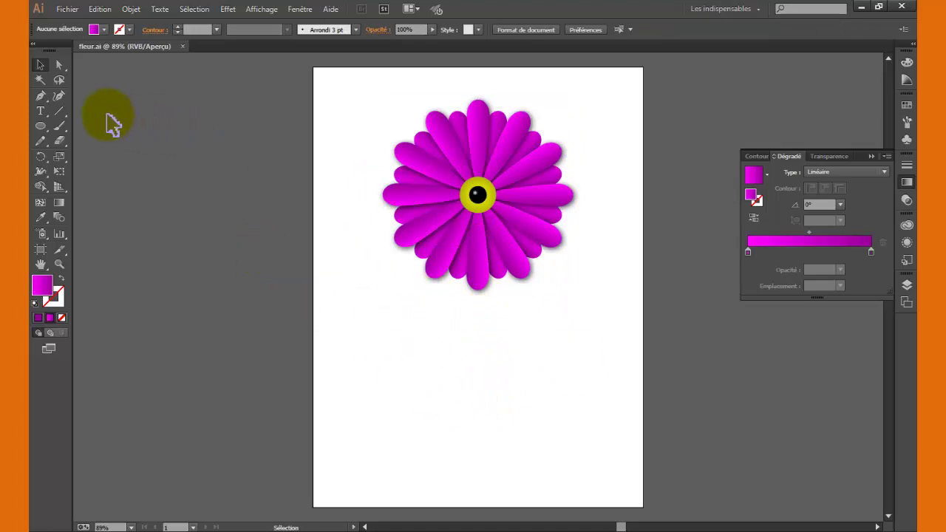
# - Draw a curved stem path with the Pen tool running down from the flower centre
pyautogui.click(40, 96)
pyautogui.click(479, 196)
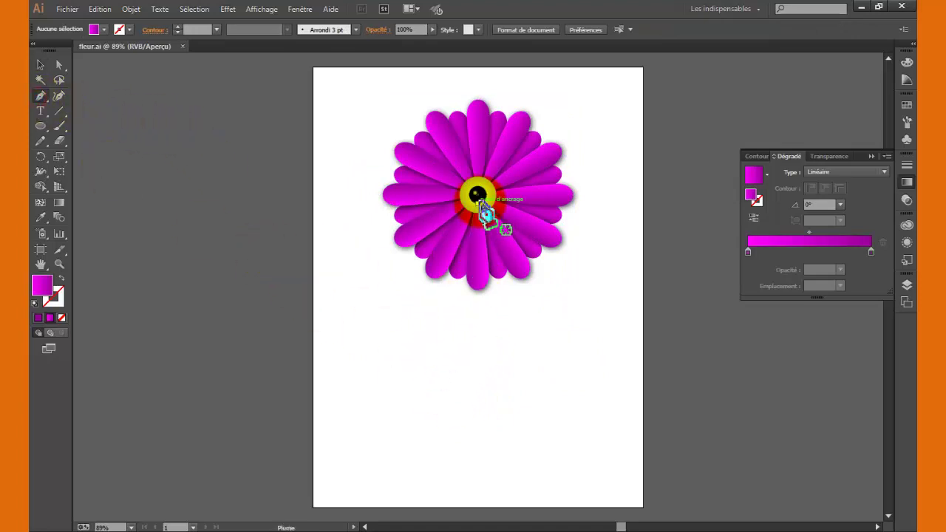
pyautogui.moveTo(481, 201)
pyautogui.mouseDown()
pyautogui.moveTo(471, 304)
pyautogui.moveTo(480, 325)
pyautogui.mouseUp()
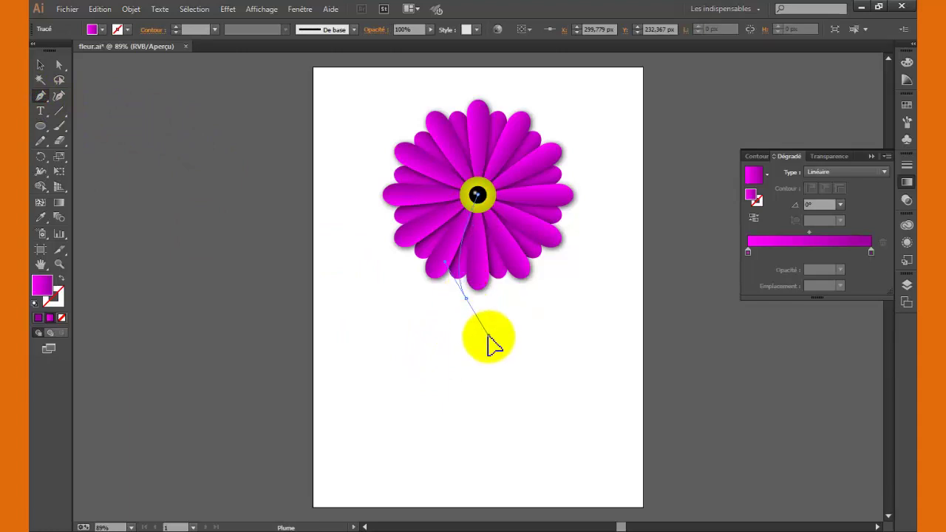
pyautogui.moveTo(488, 335); pyautogui.dragTo(510, 284)
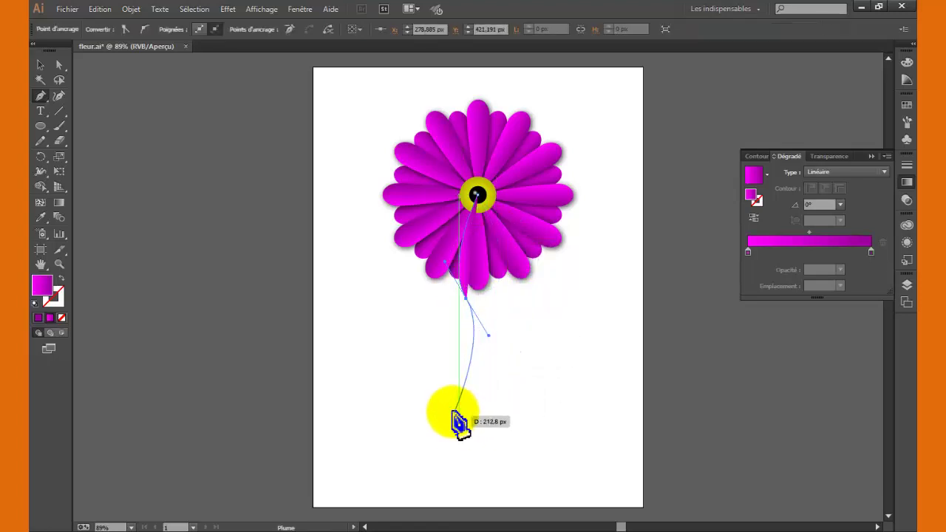
pyautogui.moveTo(460, 406); pyautogui.dragTo(445, 429)
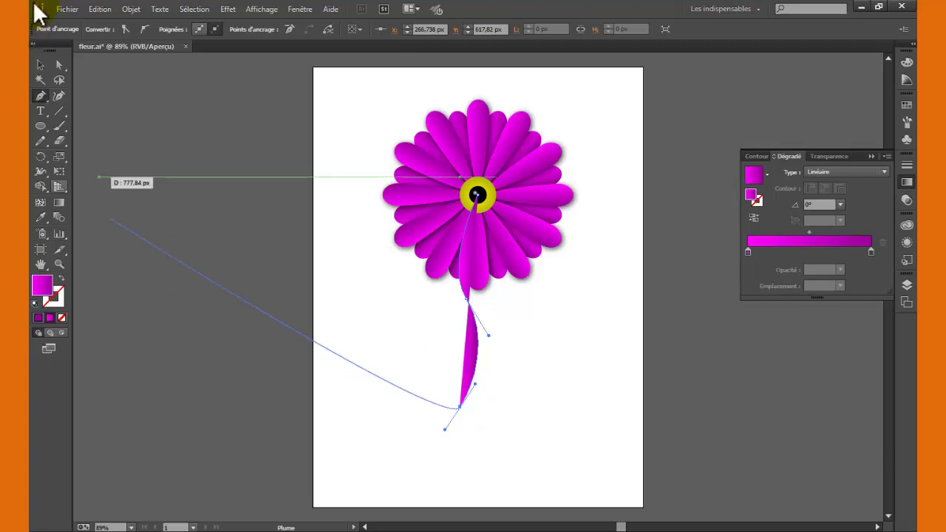
pyautogui.click(41, 65)
# - Make the stem outline-only by swapping its fill and stroke
pyautogui.click(285, 376)
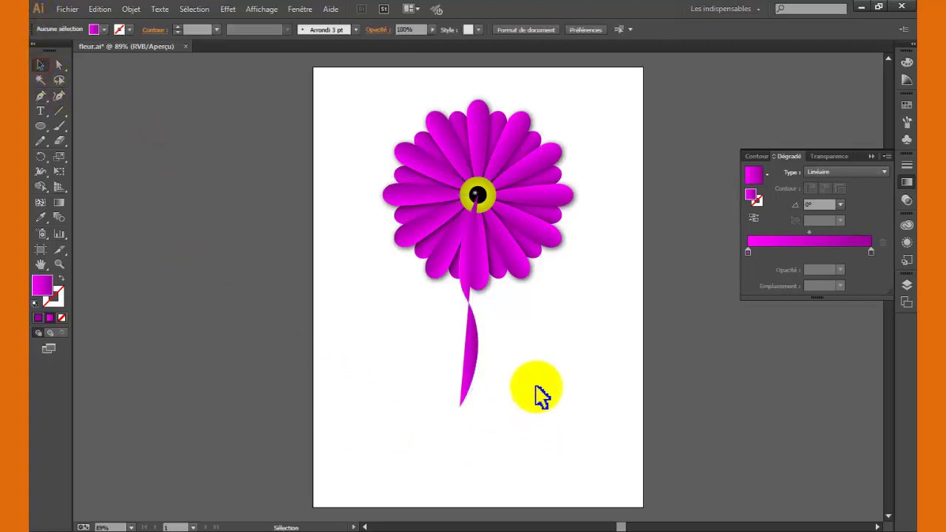
pyautogui.moveTo(530, 387); pyautogui.dragTo(390, 436)
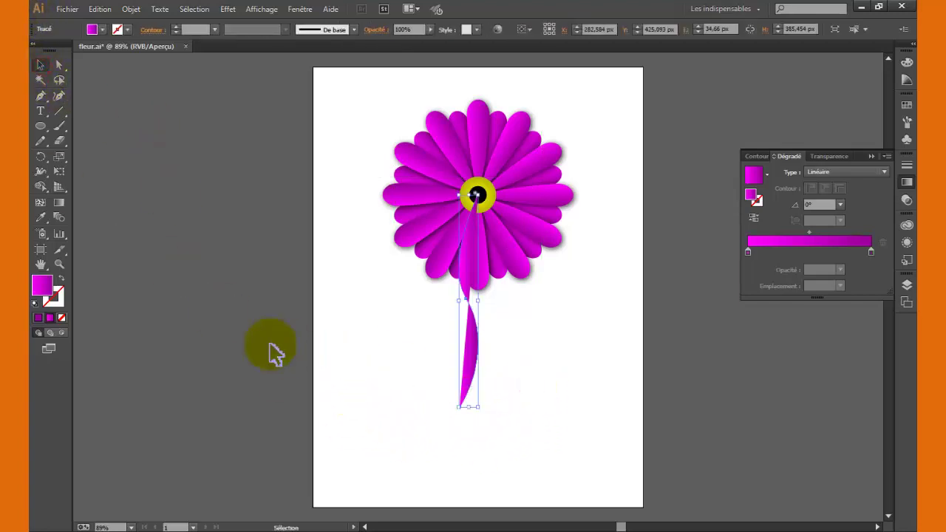
pyautogui.click(64, 280)
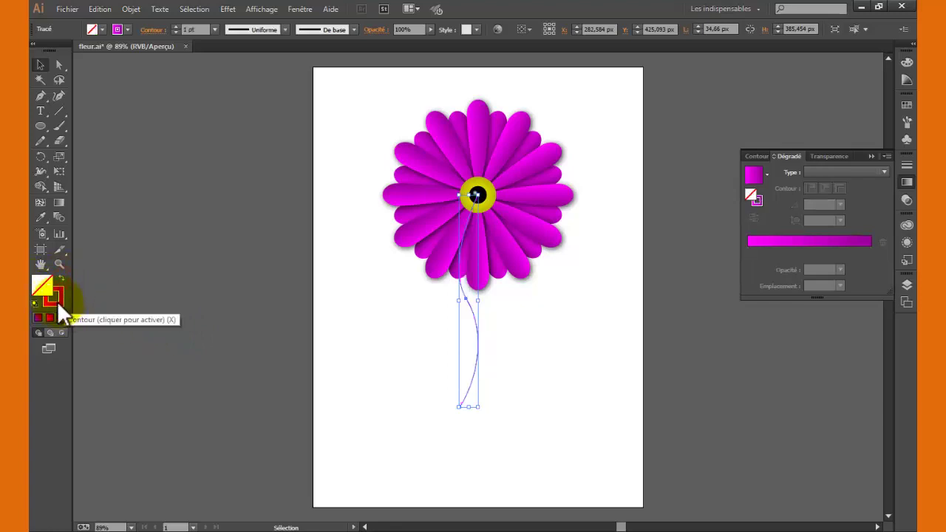
pyautogui.click(58, 303)
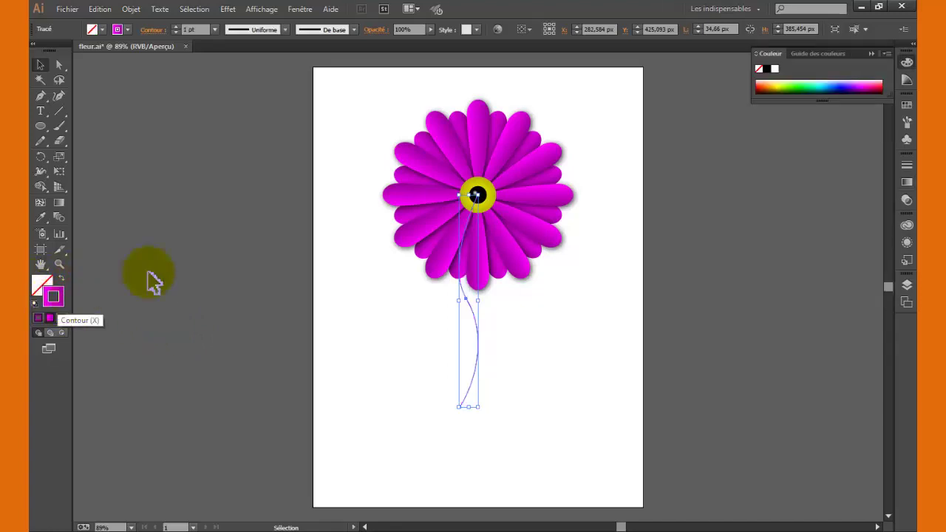
# - Give the stem a black stroke of about 20 pt with round caps
pyautogui.click(768, 69)
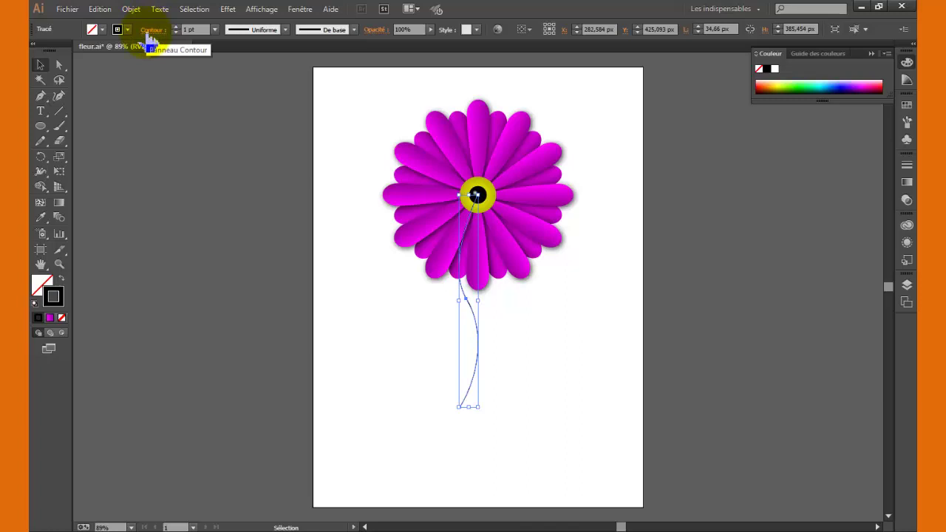
pyautogui.click(150, 31)
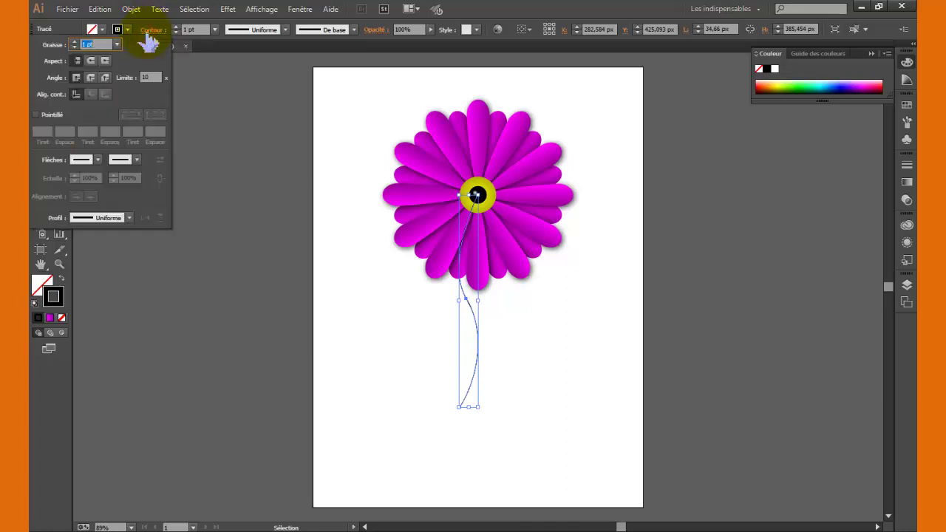
pyautogui.click(73, 42)
pyautogui.click(73, 42)
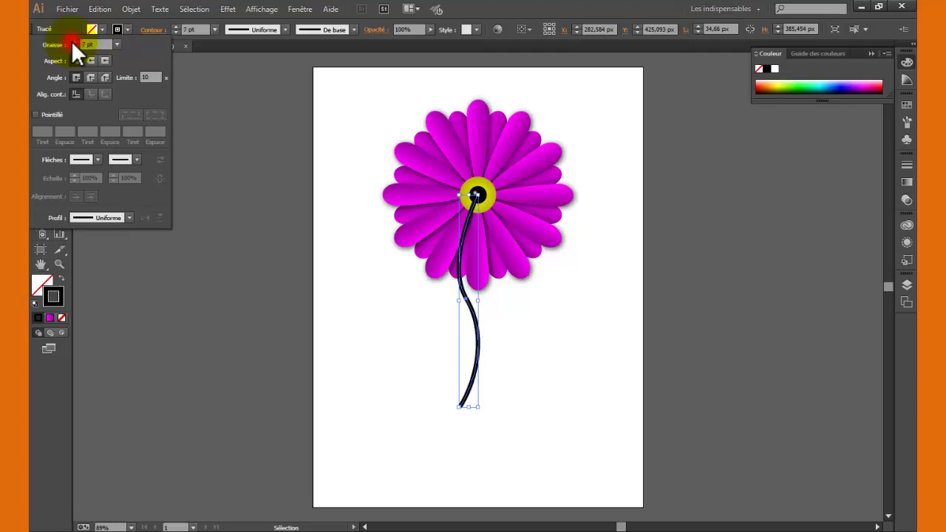
pyautogui.click(73, 42)
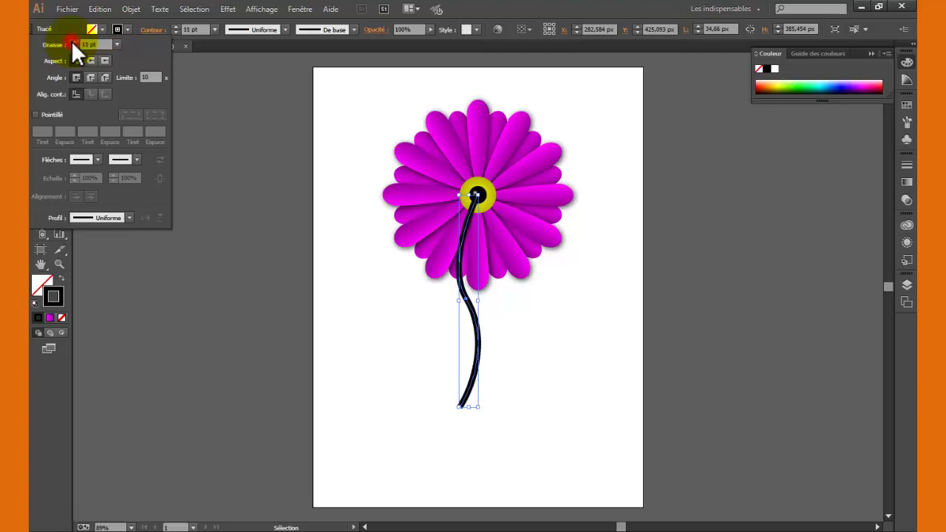
pyautogui.click(73, 41)
pyautogui.click(74, 41)
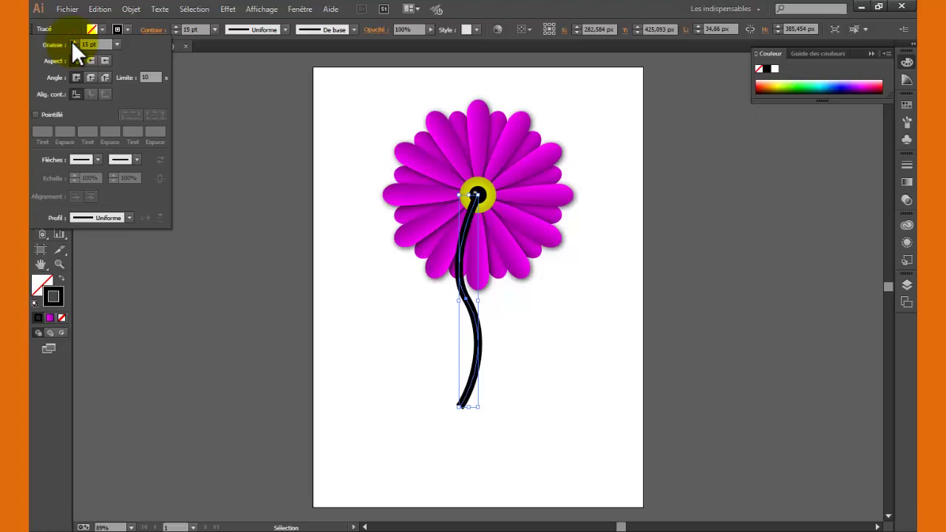
pyautogui.click(71, 41)
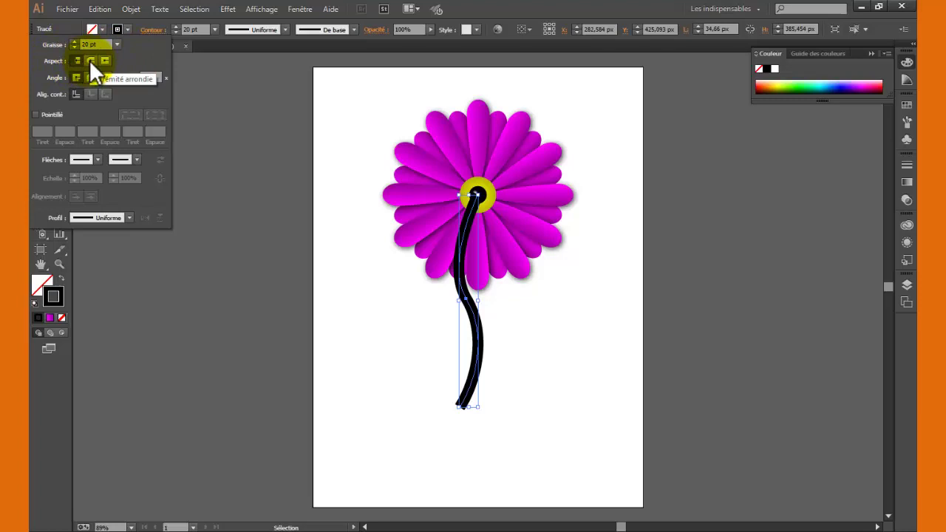
pyautogui.click(90, 60)
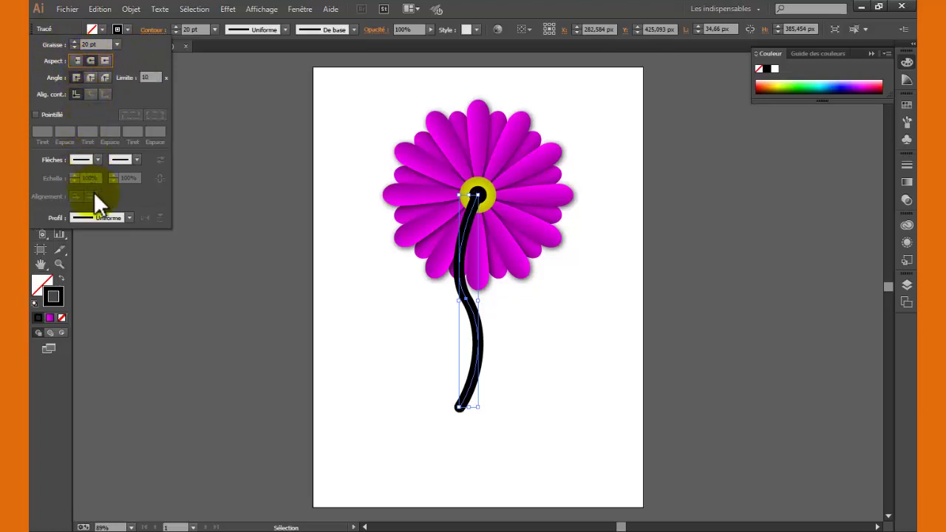
# - Apply Width Profile 4 to the stem, flipped so it tapers toward the flower
pyautogui.click(130, 218)
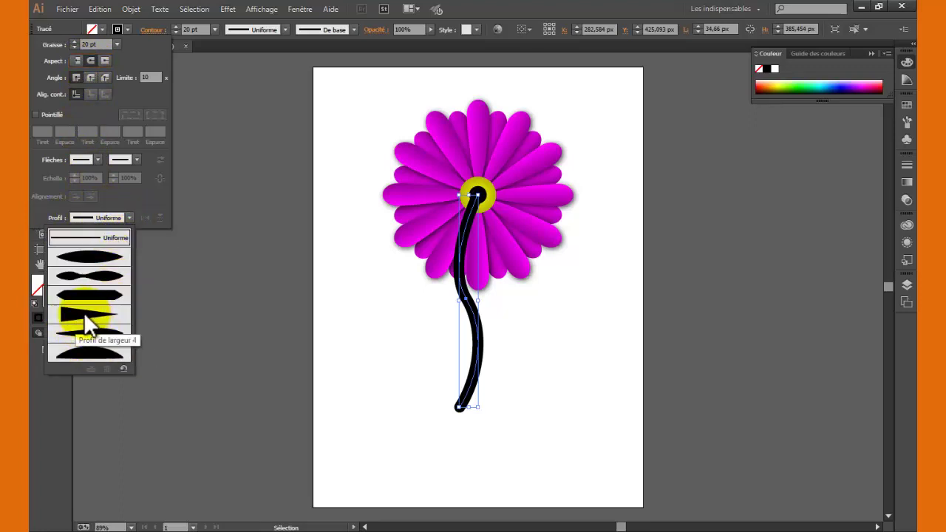
pyautogui.click(84, 314)
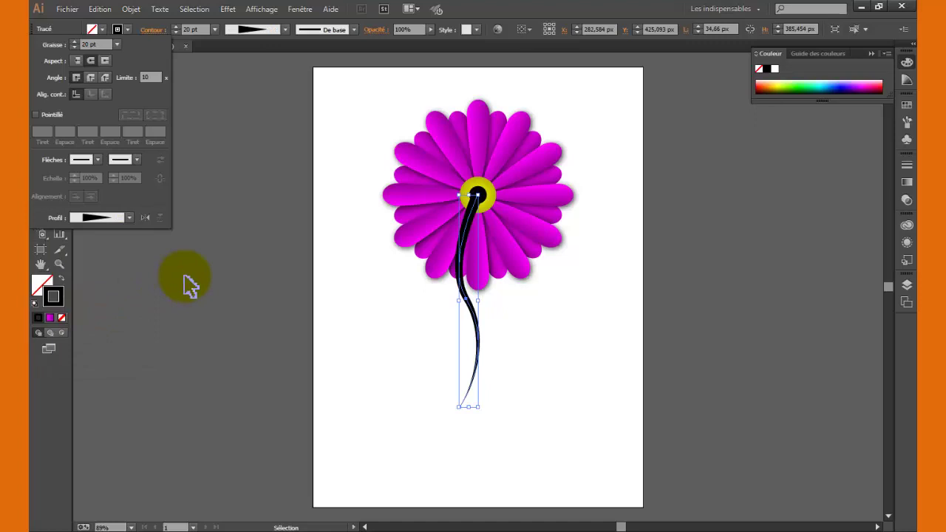
pyautogui.click(458, 208)
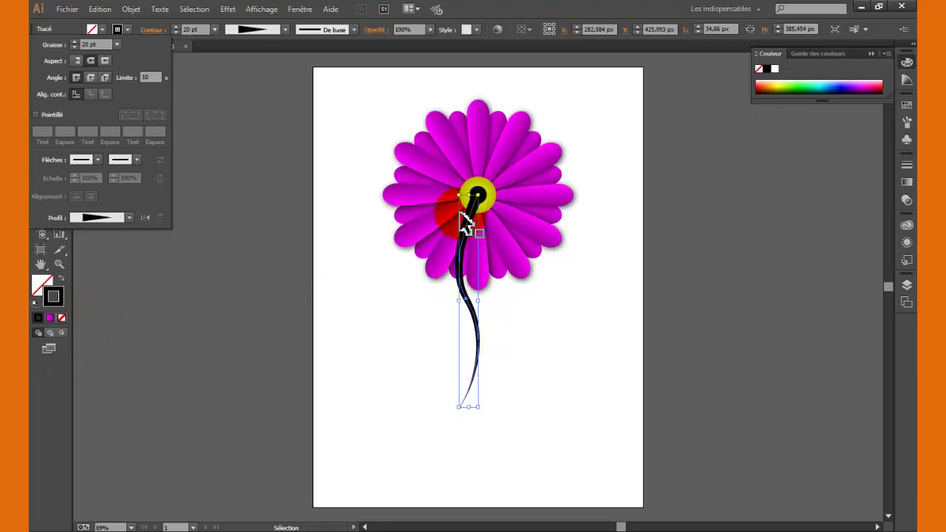
pyautogui.click(144, 219)
pyautogui.click(501, 189)
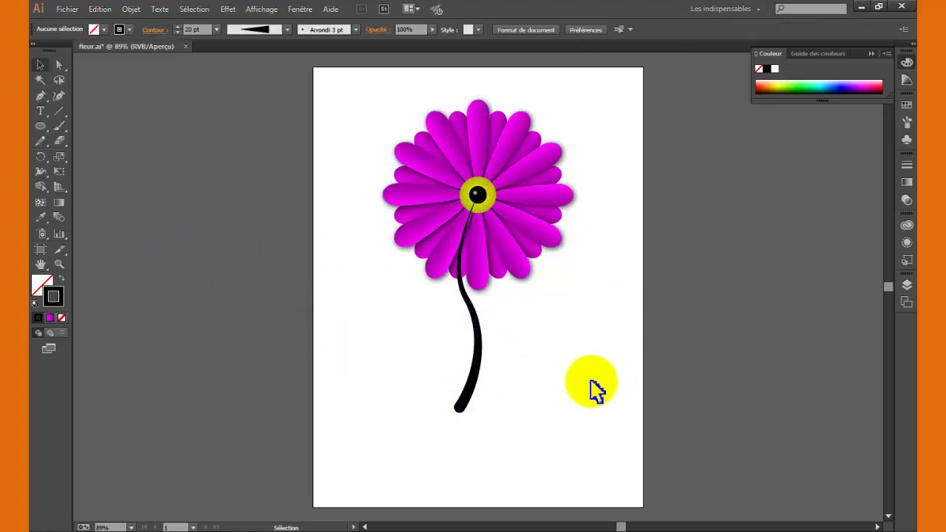
# - Reselect the stem and reduce its stroke weight to 10 pt
pyautogui.click(507, 374)
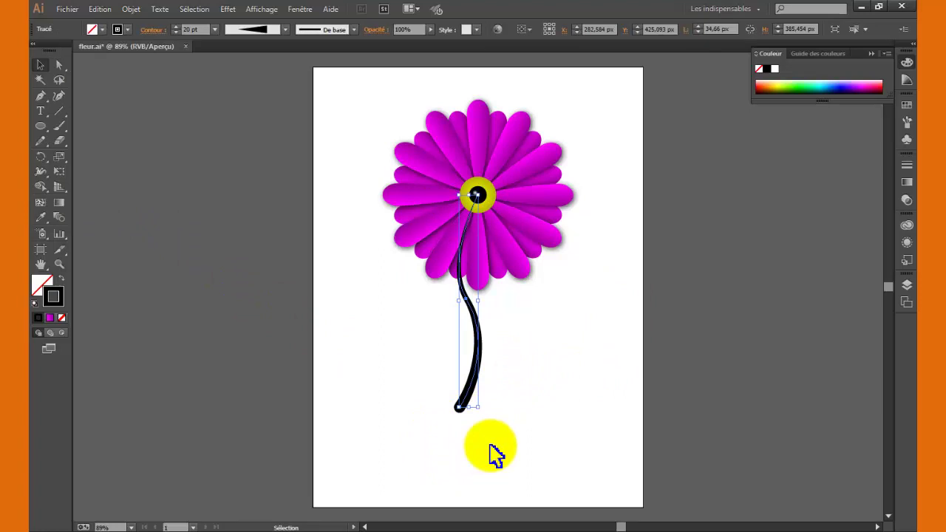
pyautogui.press('a')
pyautogui.press('v')
pyautogui.press('a')
pyautogui.press('v')
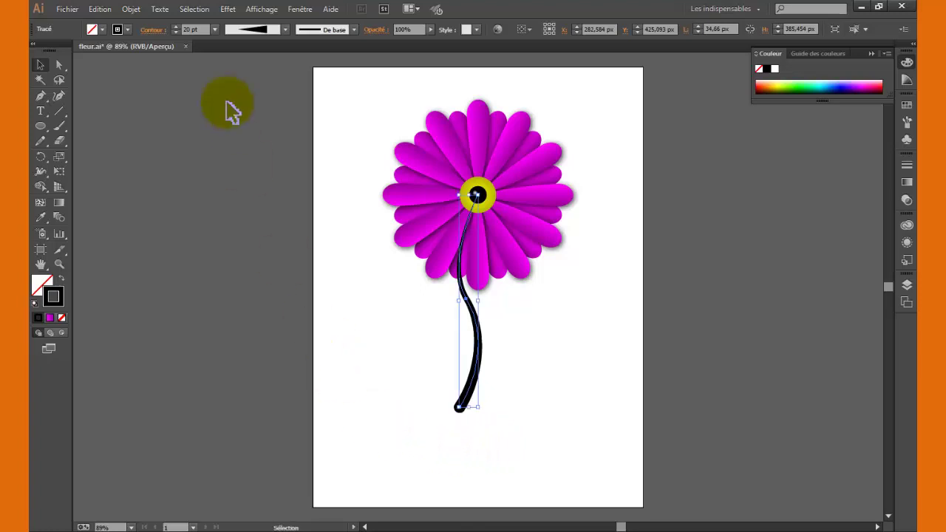
pyautogui.click(174, 30)
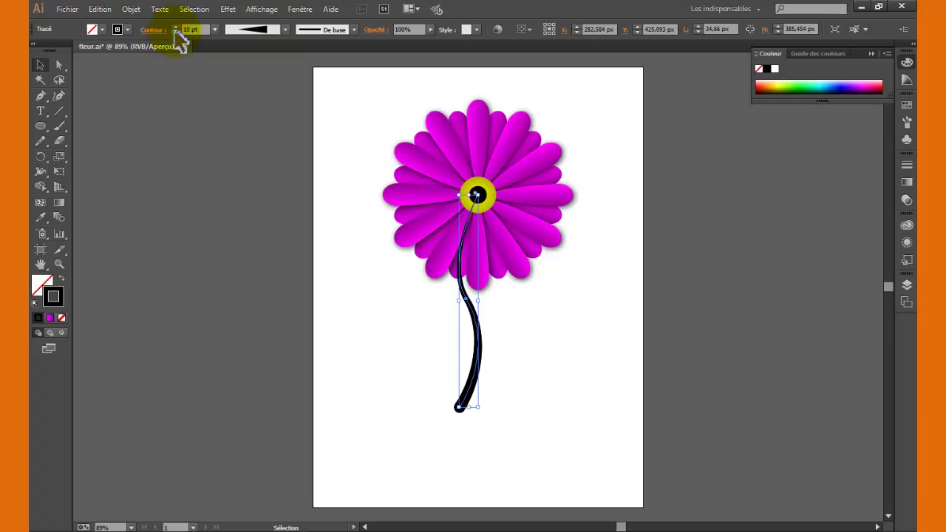
# - Recolour the stem stroke dark brown (3D190B) in the Colour Picker
pyautogui.doubleClick(58, 303)
pyautogui.click(618, 447)
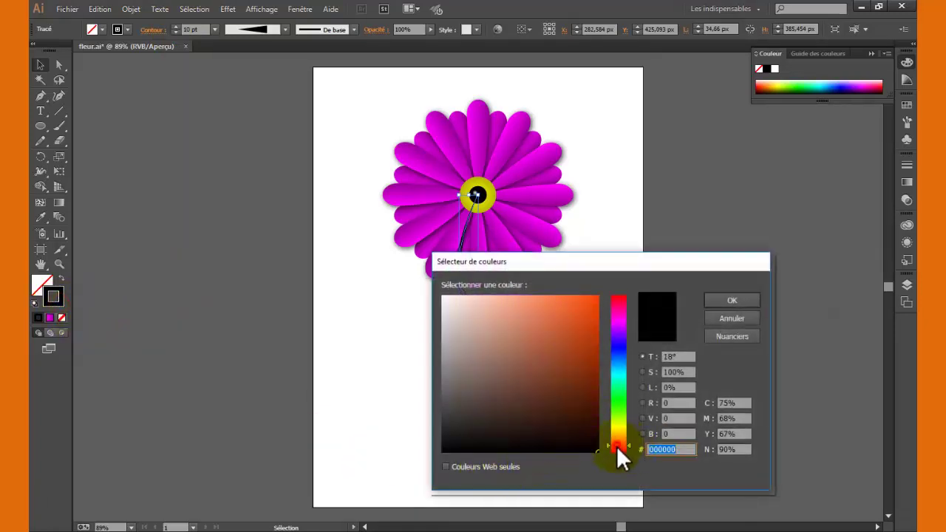
pyautogui.moveTo(596, 444); pyautogui.dragTo(572, 416)
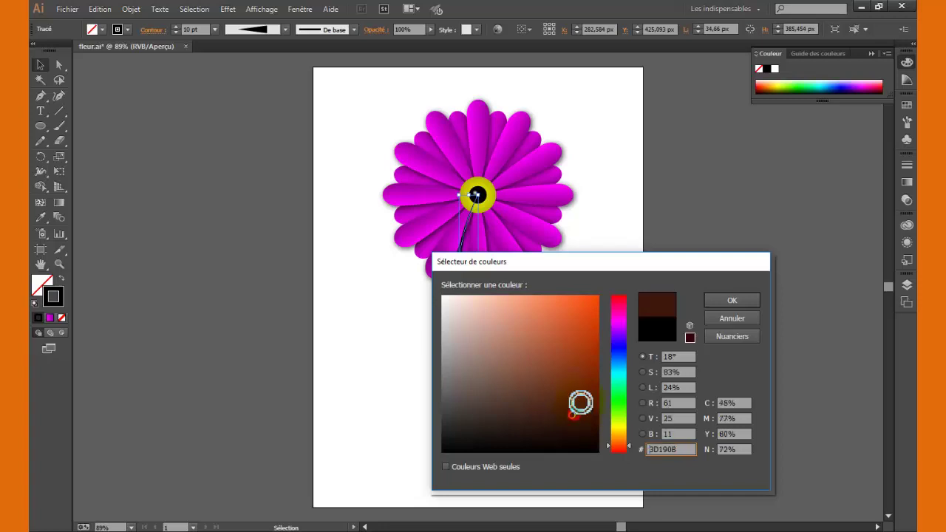
pyautogui.moveTo(560, 261); pyautogui.dragTo(646, 205)
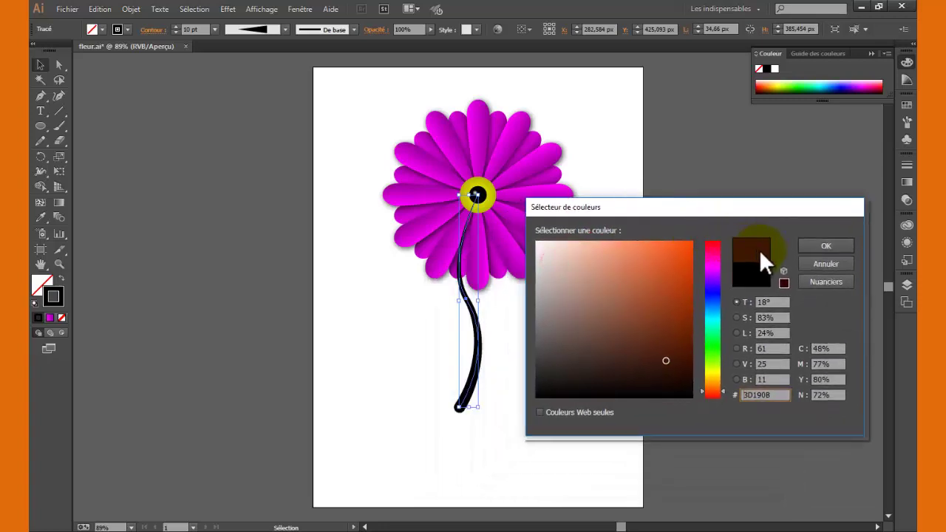
pyautogui.click(814, 246)
pyautogui.click(532, 414)
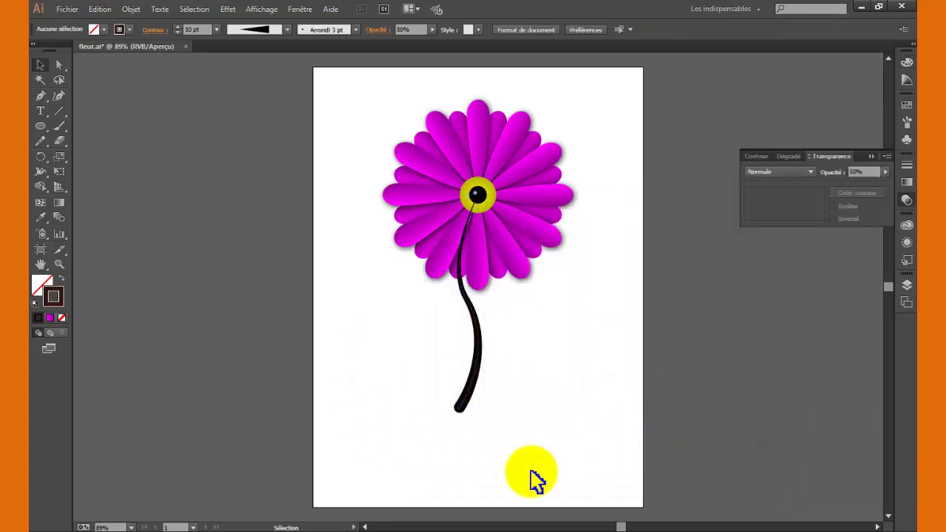
# - Group the stem and send it behind the petals
pyautogui.moveTo(397, 446); pyautogui.dragTo(525, 375)
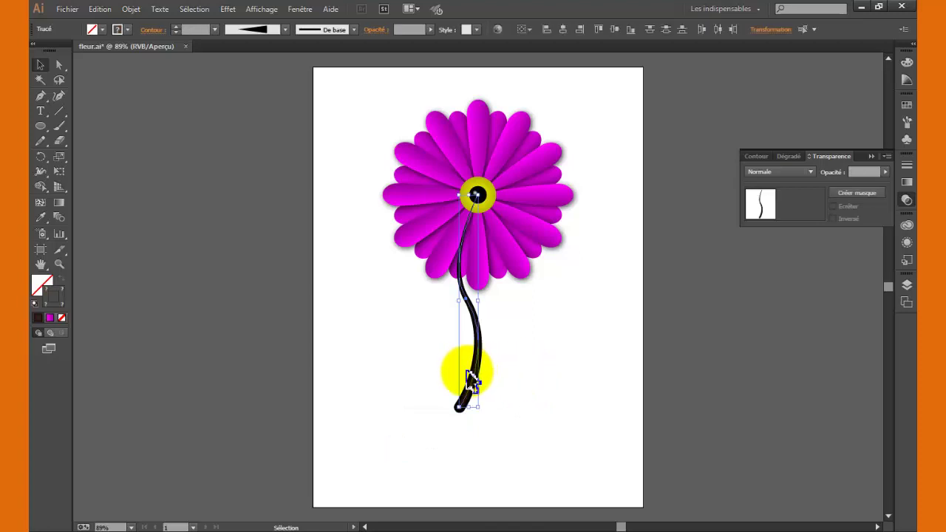
pyautogui.rightClick(479, 383)
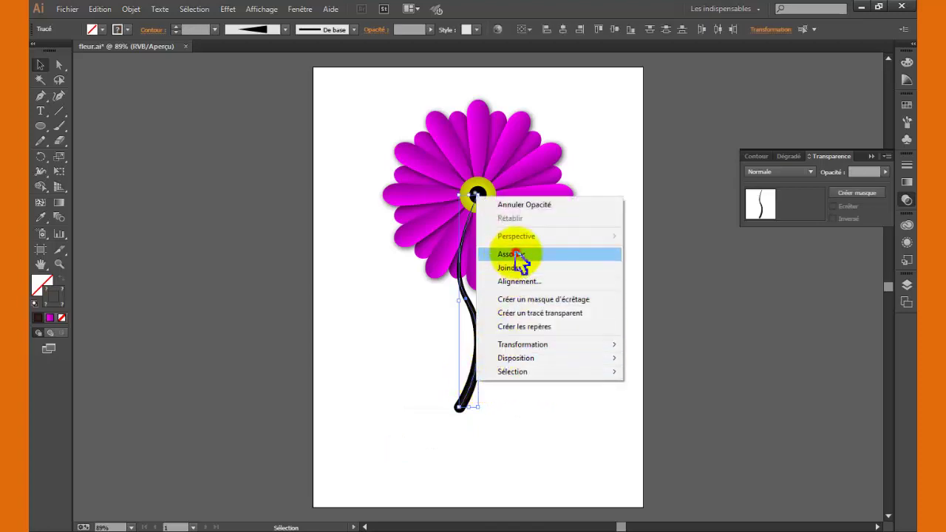
pyautogui.click(516, 254)
pyautogui.rightClick(473, 367)
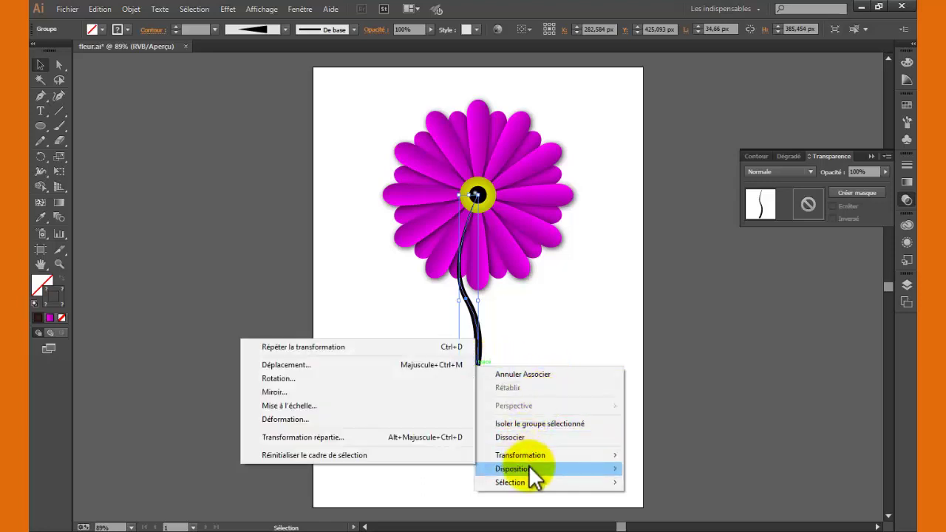
pyautogui.moveTo(513, 469)
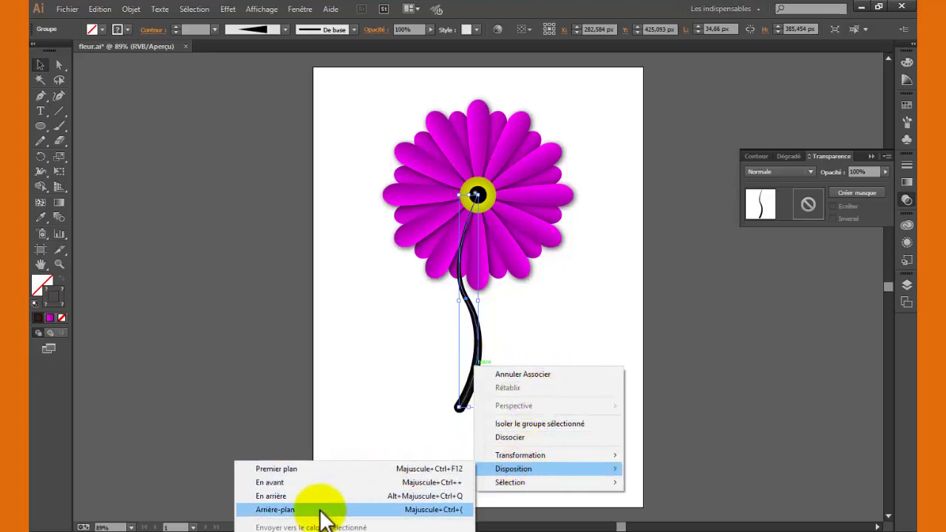
pyautogui.click(323, 510)
pyautogui.click(545, 381)
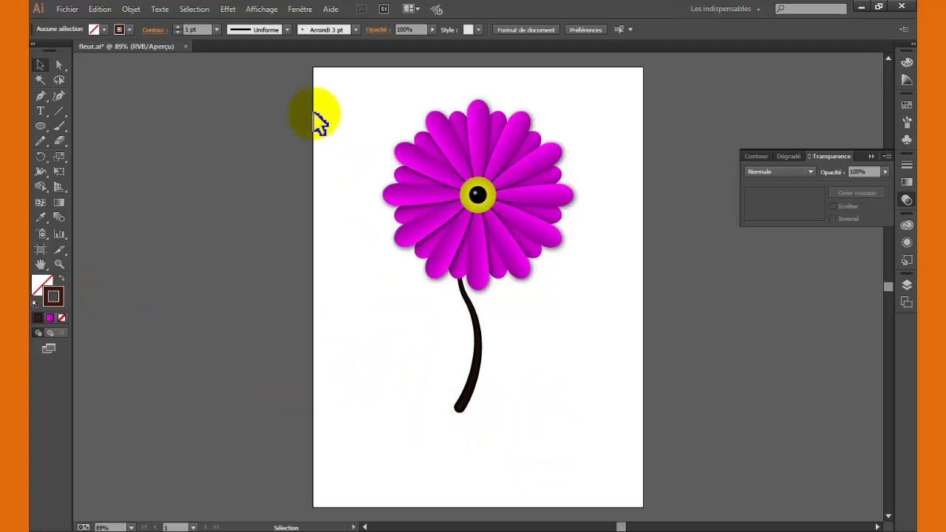
# - Select the whole flower with its stem and lock it
pyautogui.moveTo(323, 80); pyautogui.dragTo(591, 446)
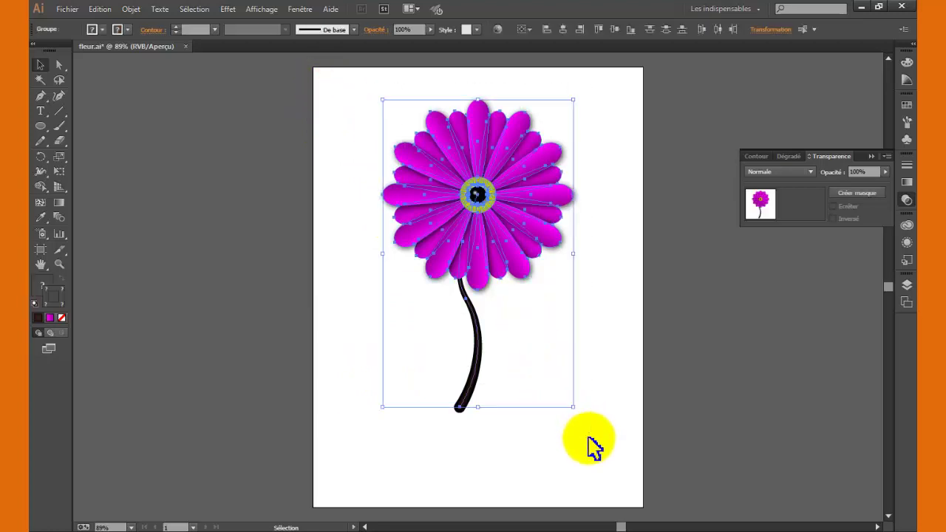
pyautogui.scroll(-1, 592, 446)
pyautogui.click(131, 9)
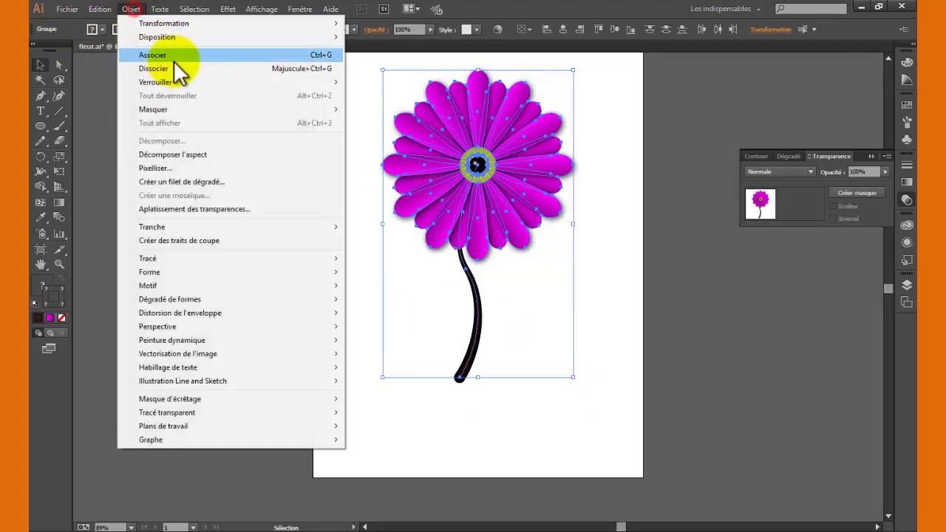
pyautogui.click(363, 79)
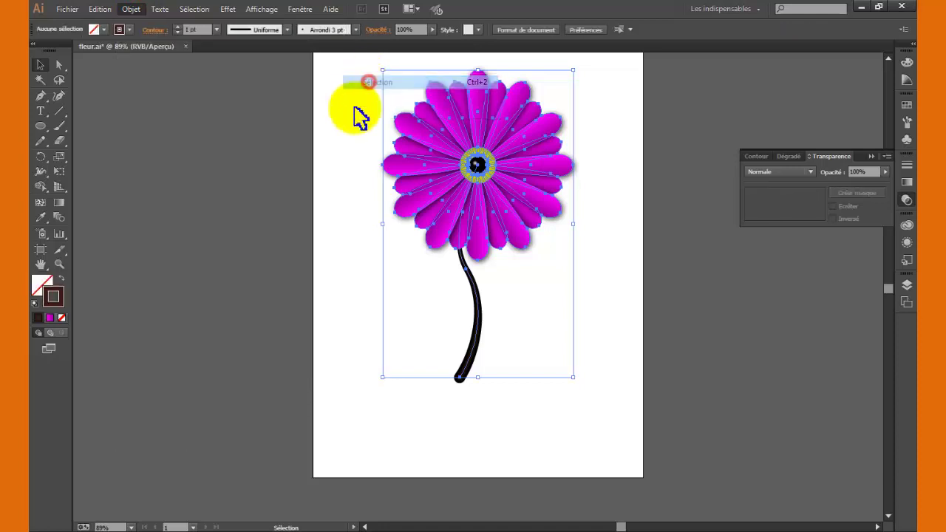
pyautogui.click(325, 316)
pyautogui.click(464, 248)
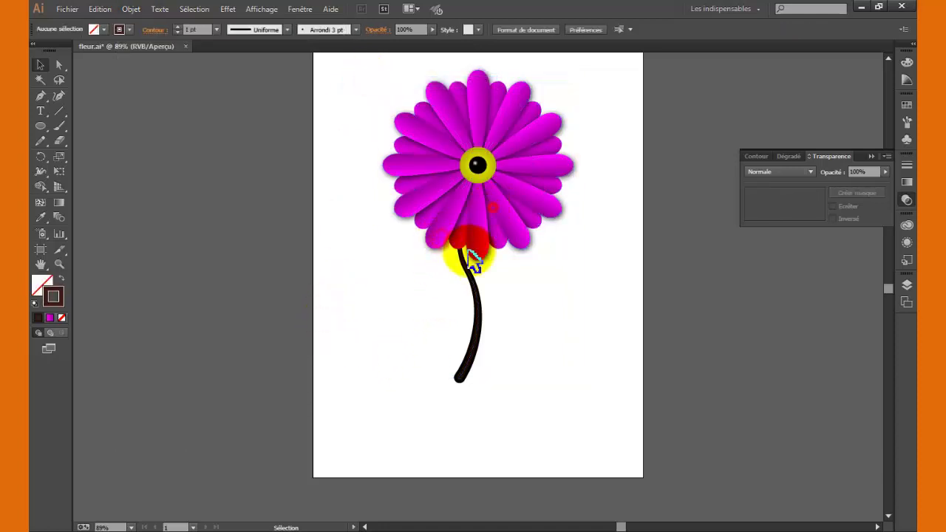
pyautogui.click(518, 320)
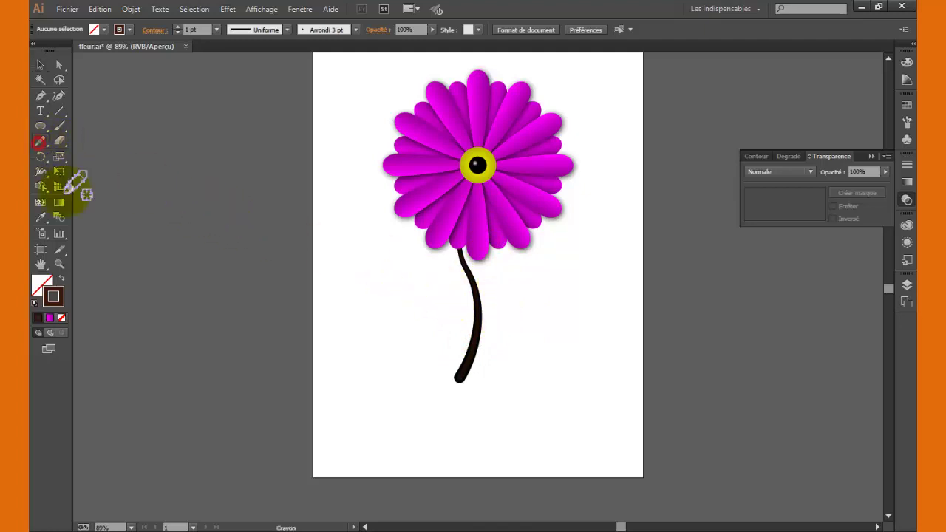
# - Pencil-draw eleven thin brown root strands fanning up and outward from the stem's base
pyautogui.moveTo(40, 144); pyautogui.dragTo(71, 185)
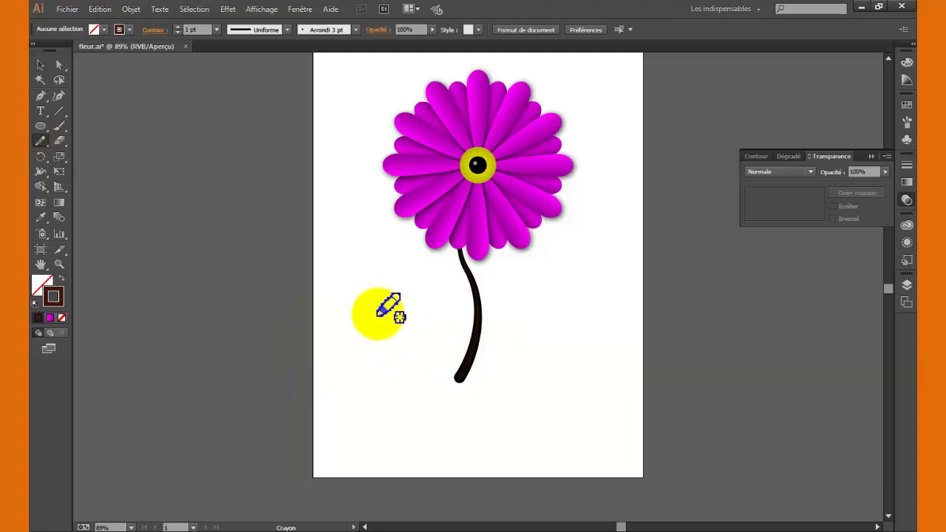
pyautogui.keyDown('ctrl'); pyautogui.click(473, 382); pyautogui.keyUp('ctrl')
pyautogui.keyDown('ctrl'); pyautogui.click(515, 226); pyautogui.keyUp('ctrl')
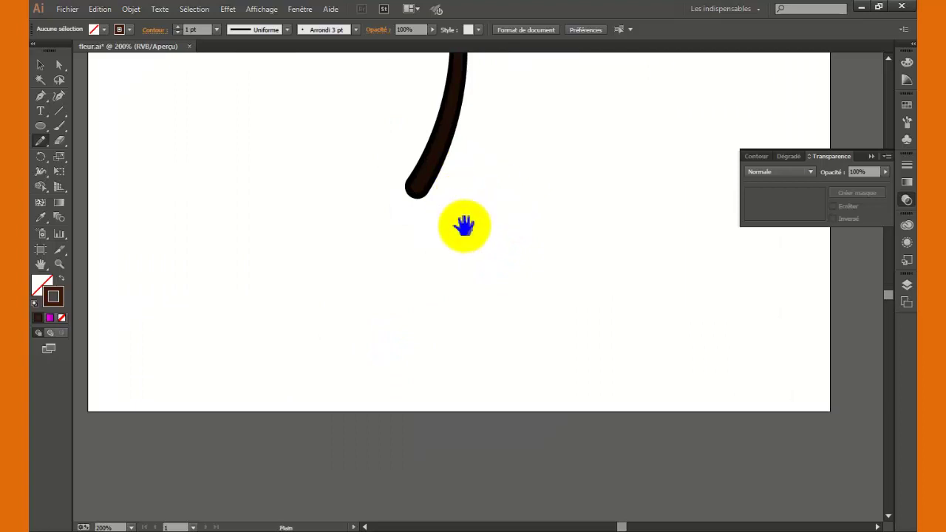
pyautogui.moveTo(463, 224)
pyautogui.mouseDown()
pyautogui.moveTo(518, 414)
pyautogui.moveTo(471, 378)
pyautogui.mouseUp()
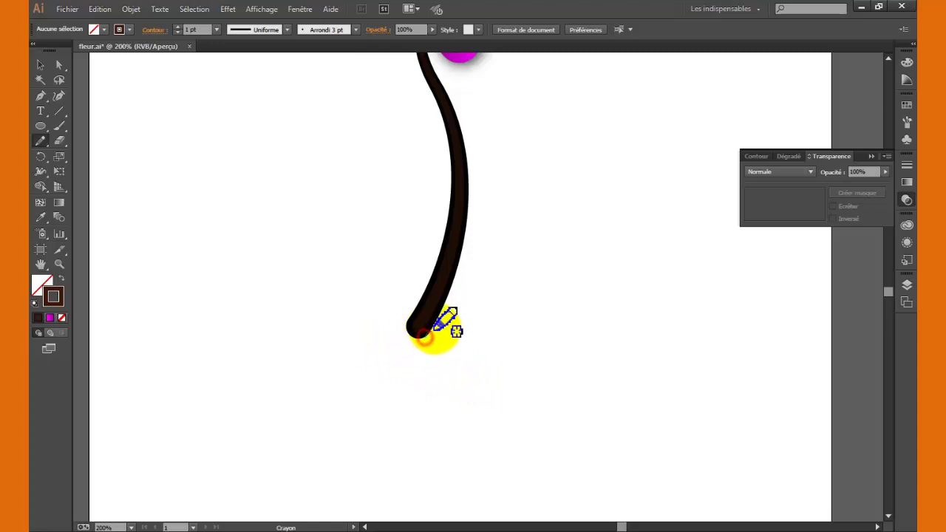
pyautogui.moveTo(432, 331); pyautogui.dragTo(490, 305)
pyautogui.moveTo(419, 329); pyautogui.dragTo(399, 263)
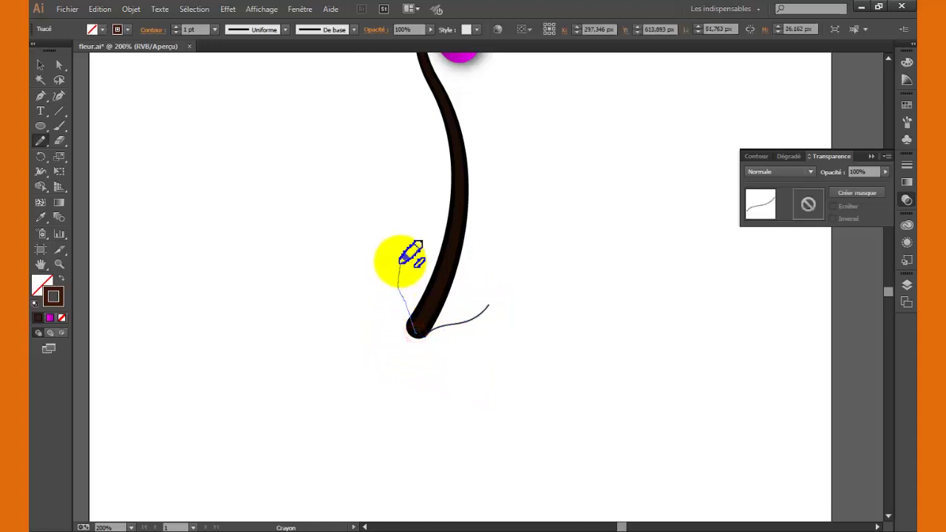
pyautogui.moveTo(407, 325); pyautogui.dragTo(378, 259)
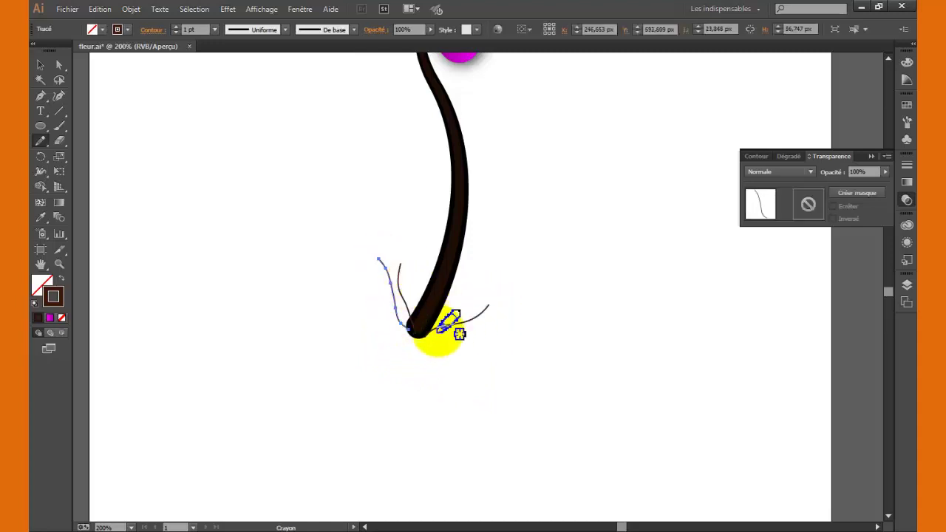
pyautogui.moveTo(432, 324); pyautogui.dragTo(480, 270)
pyautogui.moveTo(420, 330); pyautogui.dragTo(412, 259)
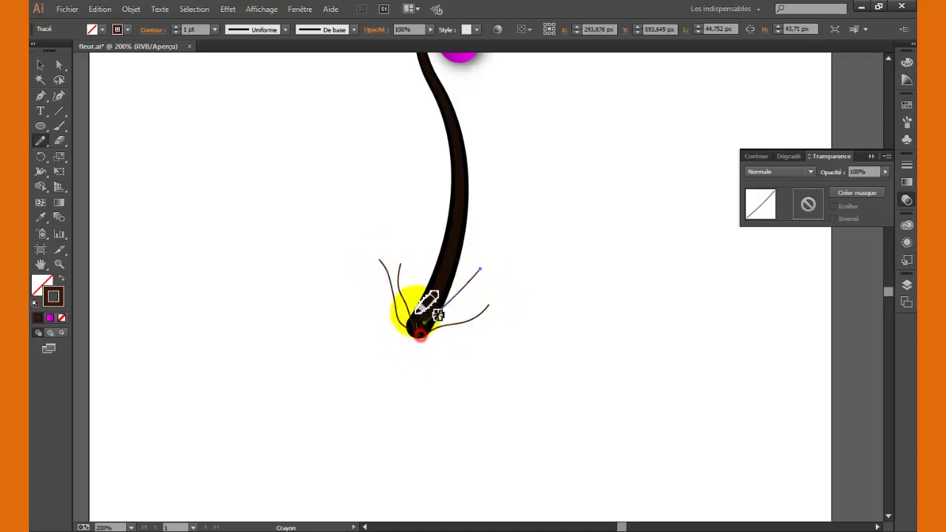
pyautogui.moveTo(422, 328); pyautogui.dragTo(482, 280)
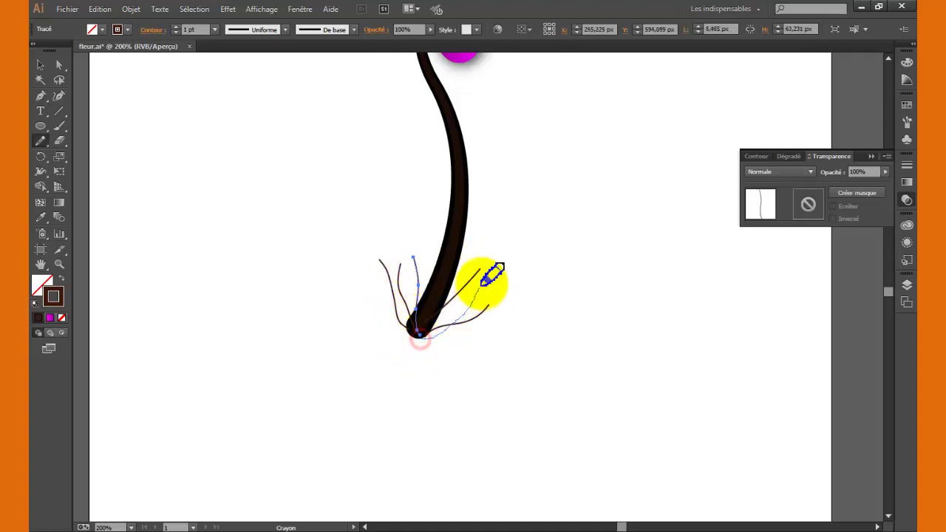
pyautogui.moveTo(413, 331); pyautogui.dragTo(391, 259)
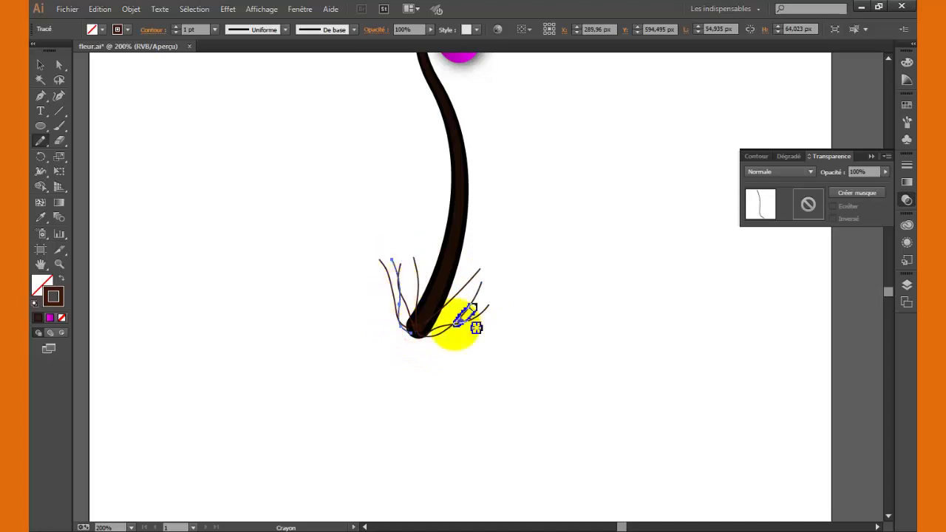
pyautogui.moveTo(421, 337); pyautogui.dragTo(460, 271)
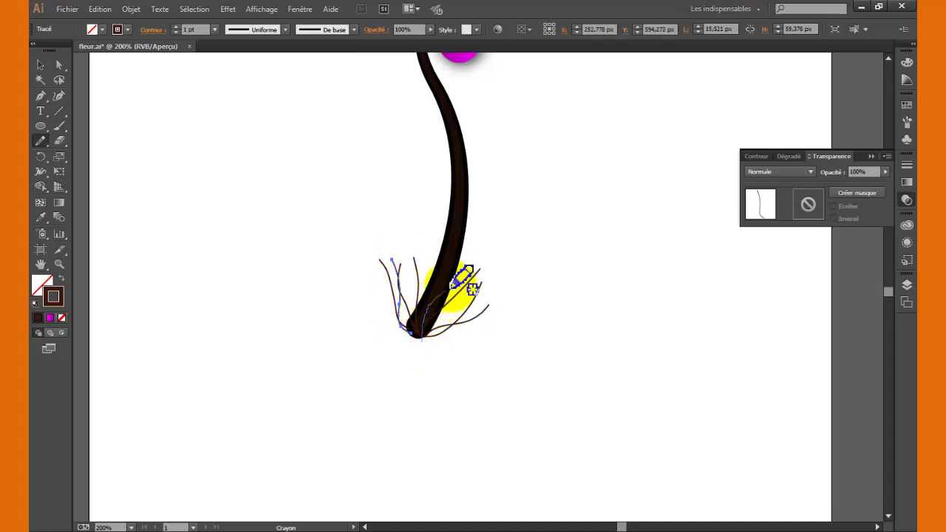
pyautogui.moveTo(420, 325); pyautogui.dragTo(414, 260)
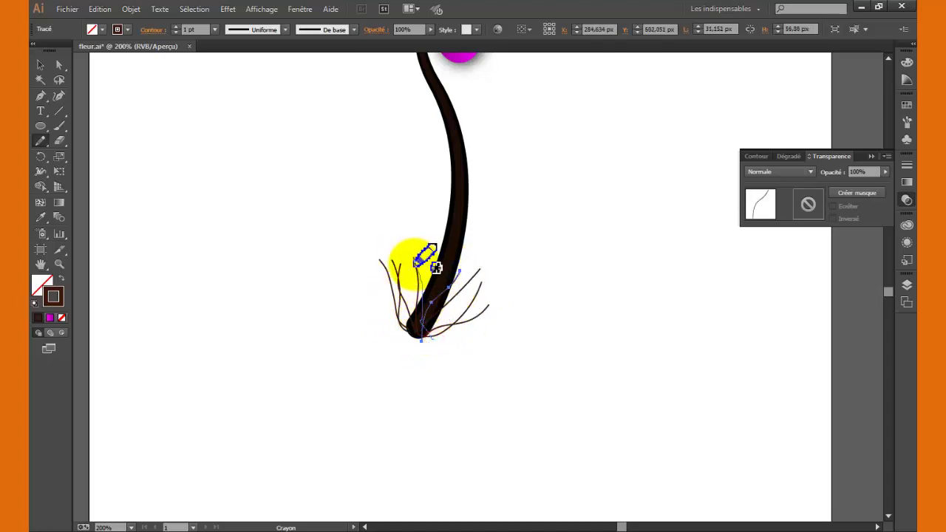
pyautogui.moveTo(412, 334); pyautogui.dragTo(405, 258)
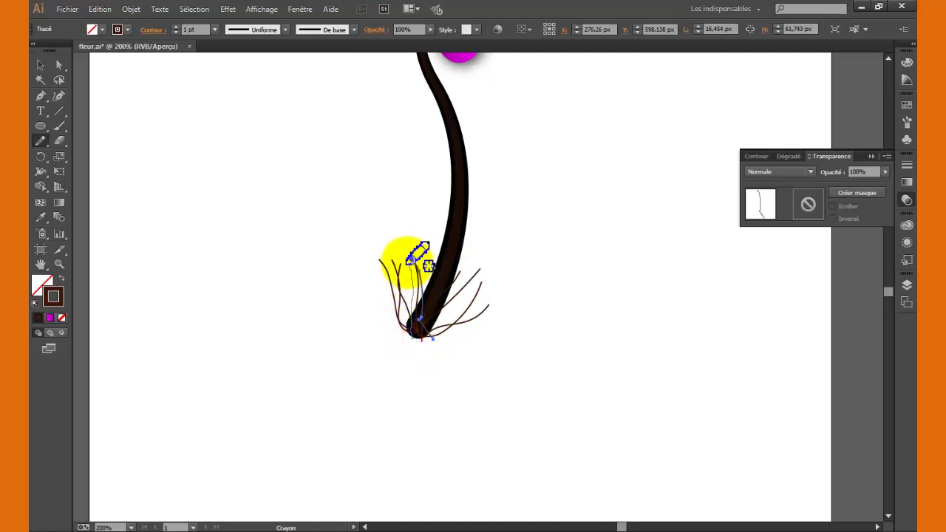
pyautogui.moveTo(405, 334); pyautogui.dragTo(503, 253)
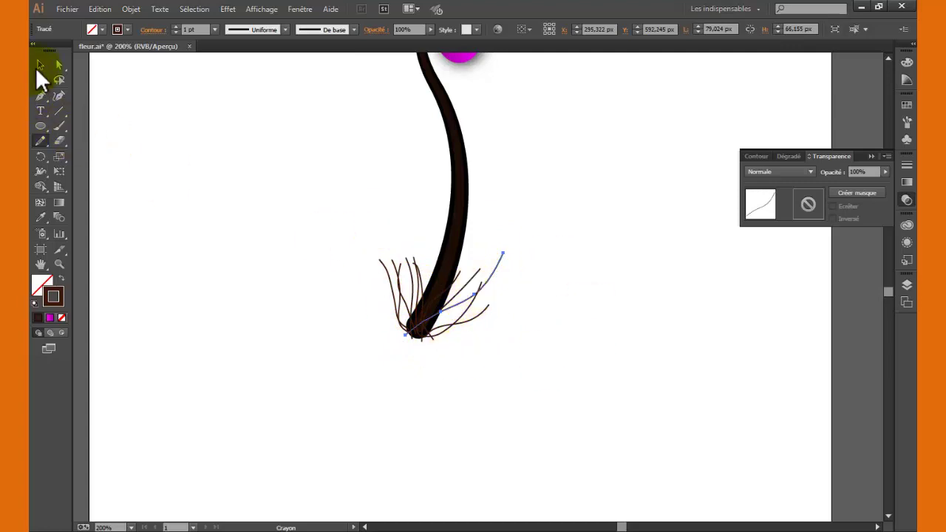
pyautogui.click(40, 65)
# - Give all the root strokes a 2 pt stroke with a tapered width profile
pyautogui.moveTo(233, 157)
pyautogui.mouseDown()
pyautogui.moveTo(685, 428)
pyautogui.moveTo(659, 433)
pyautogui.mouseUp()
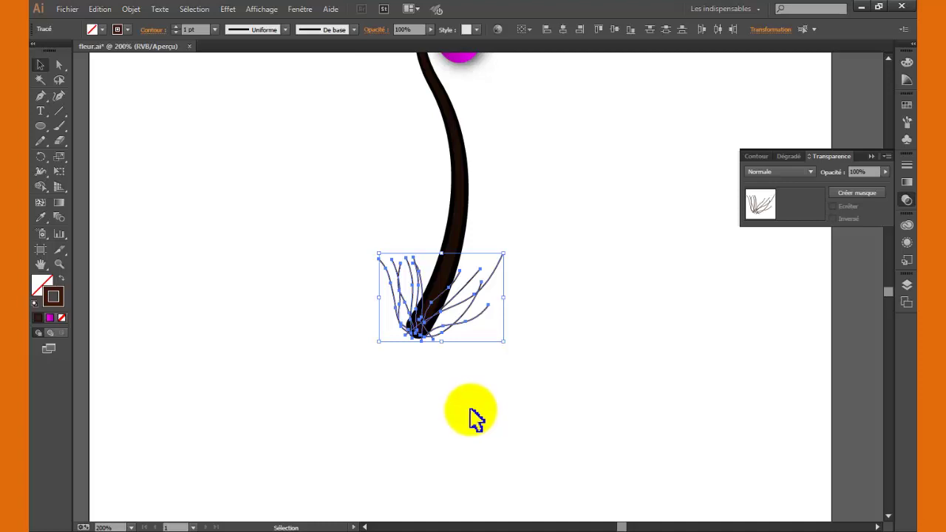
pyautogui.click(176, 27)
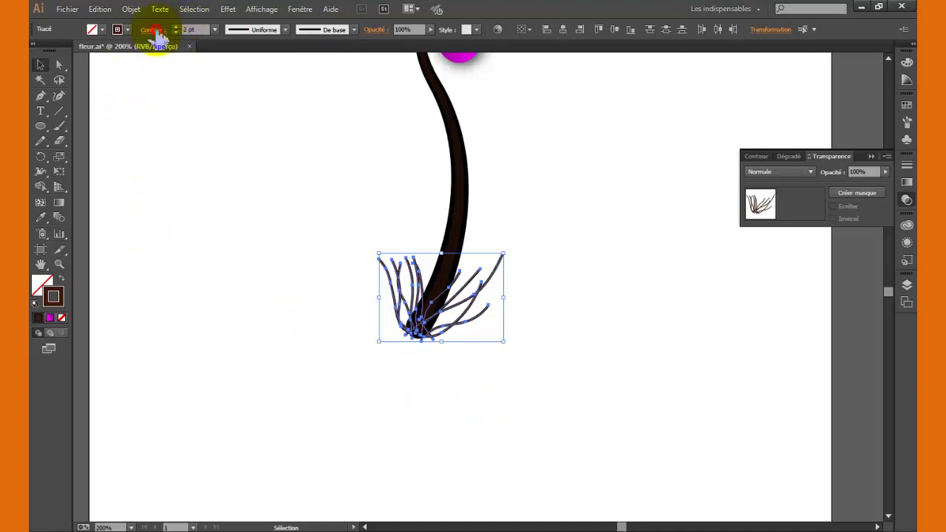
pyautogui.click(154, 30)
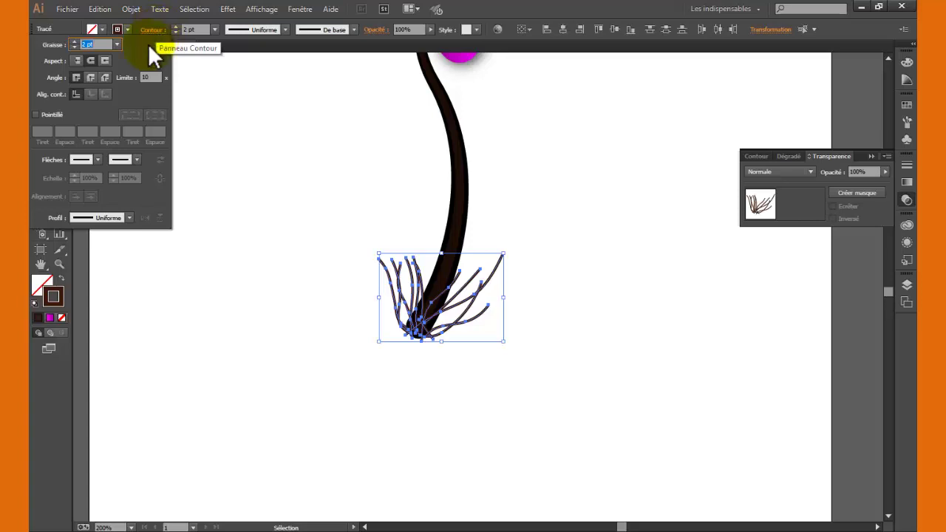
pyautogui.click(128, 218)
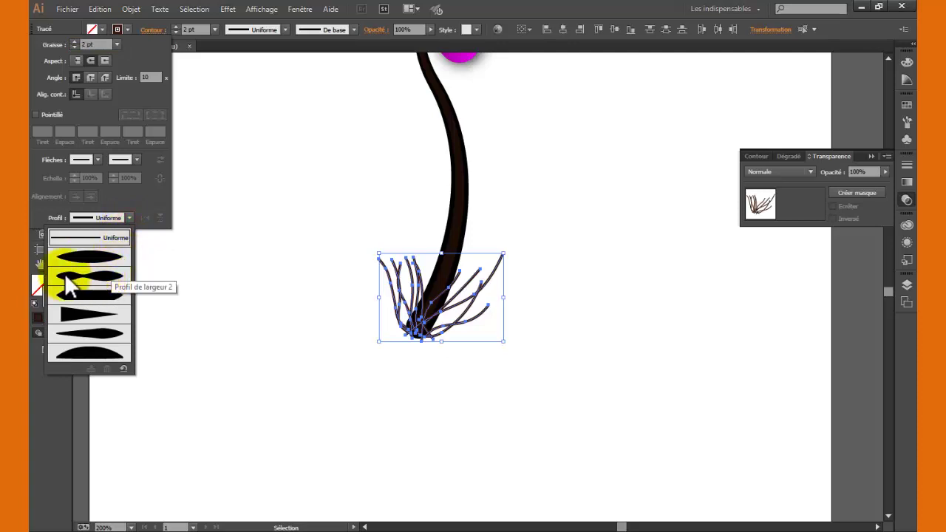
pyautogui.click(104, 284)
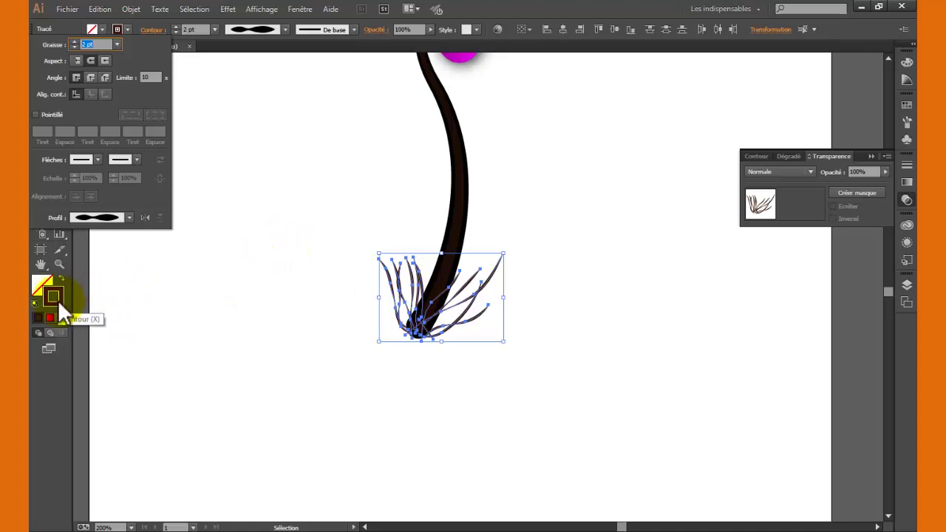
pyautogui.click(48, 319)
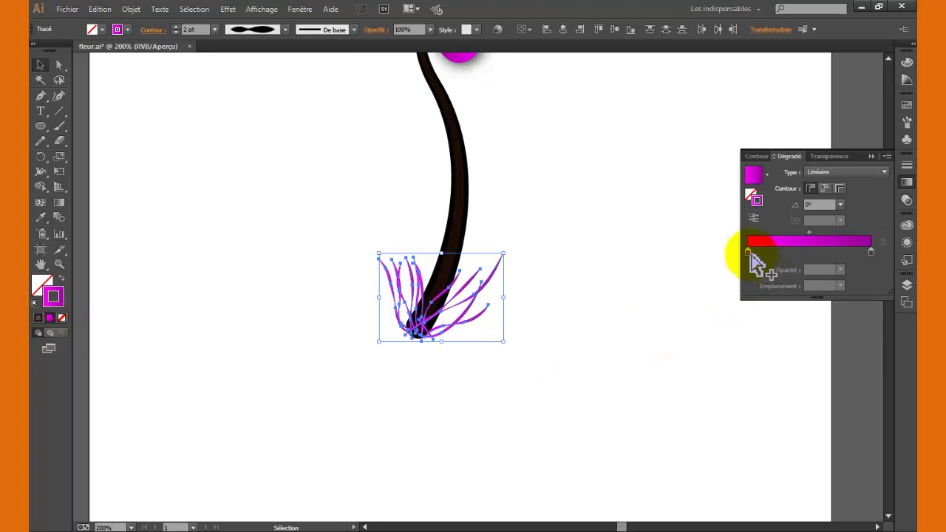
# - Set the roots' gradient stops to dark green and black, then deselect
pyautogui.doubleClick(748, 252)
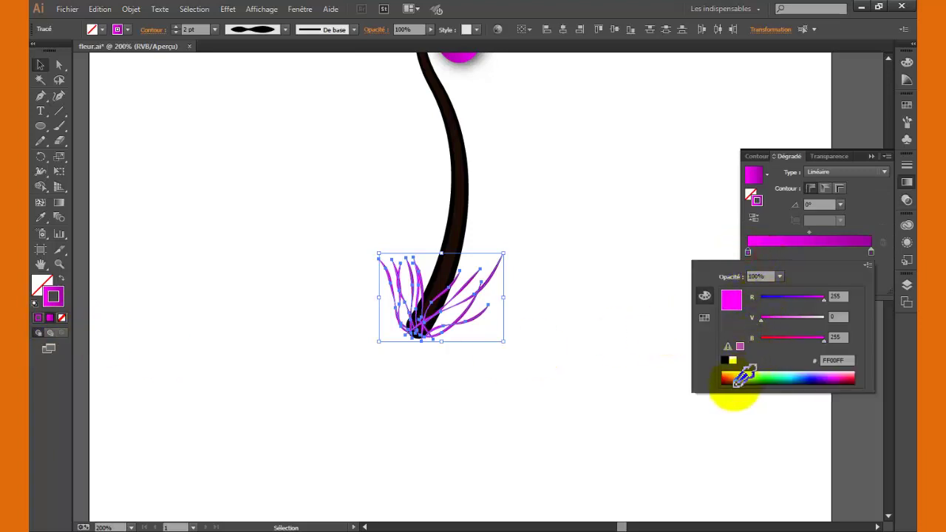
pyautogui.click(705, 318)
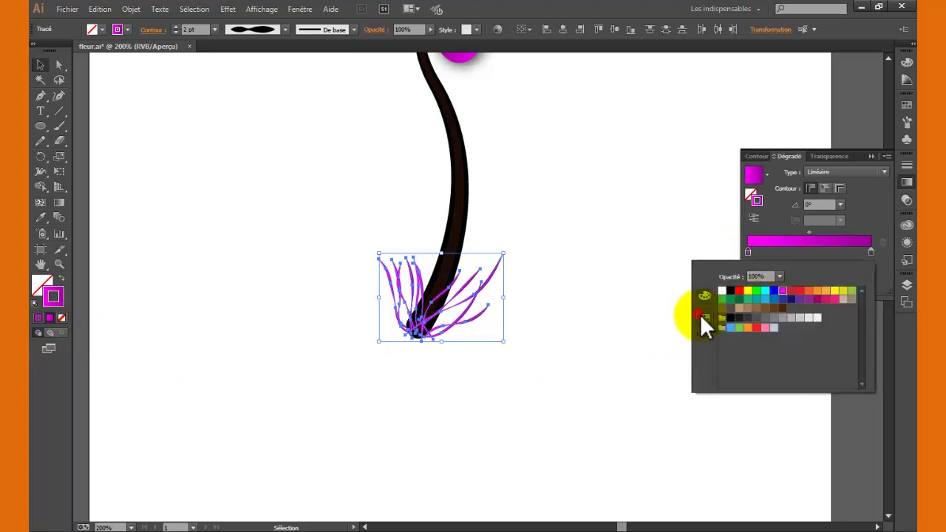
pyautogui.click(740, 299)
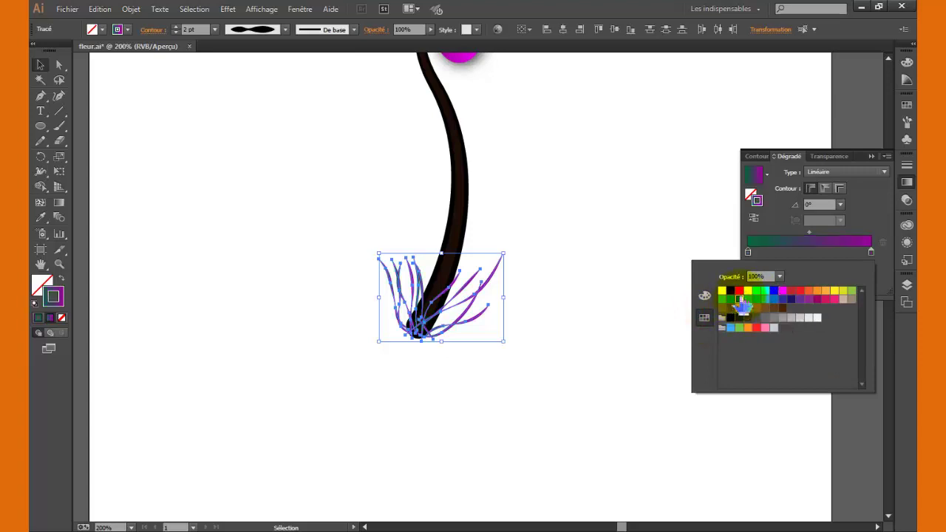
pyautogui.click(872, 250)
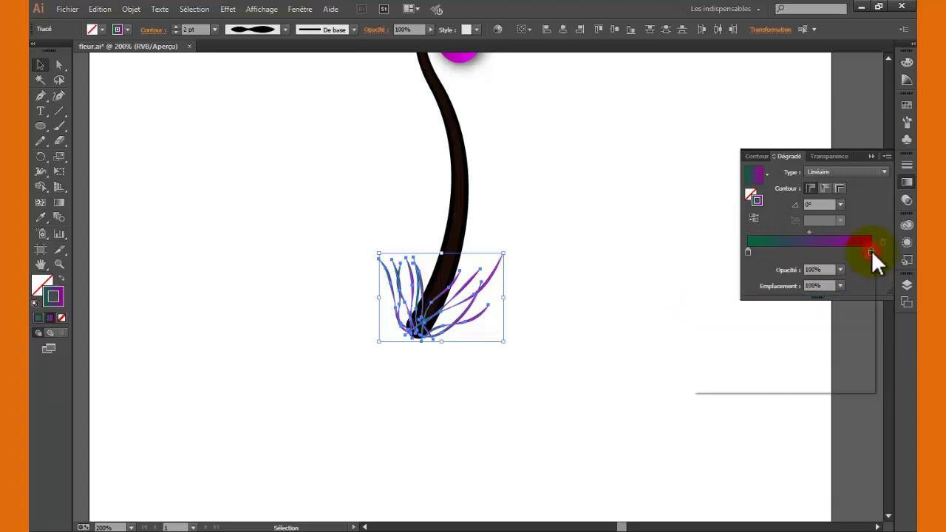
pyautogui.doubleClick(872, 251)
pyautogui.click(732, 291)
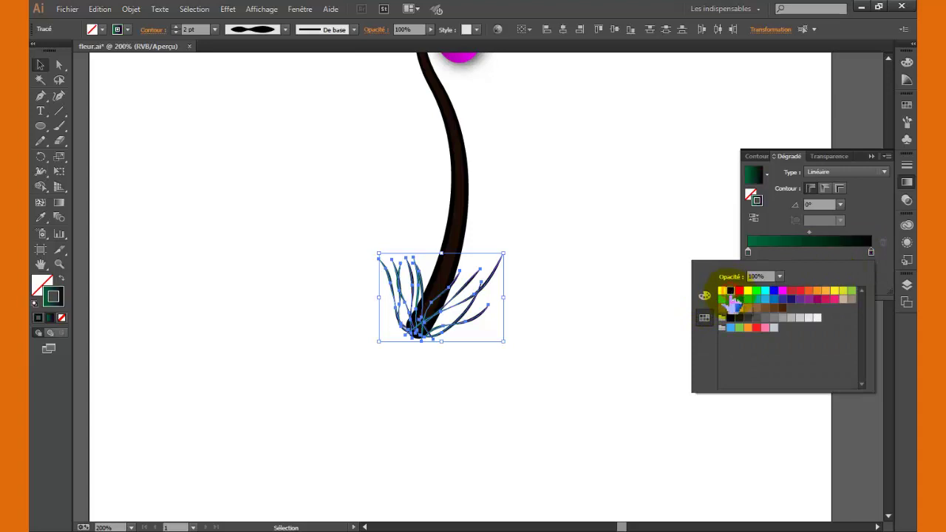
pyautogui.click(551, 386)
pyautogui.click(551, 386)
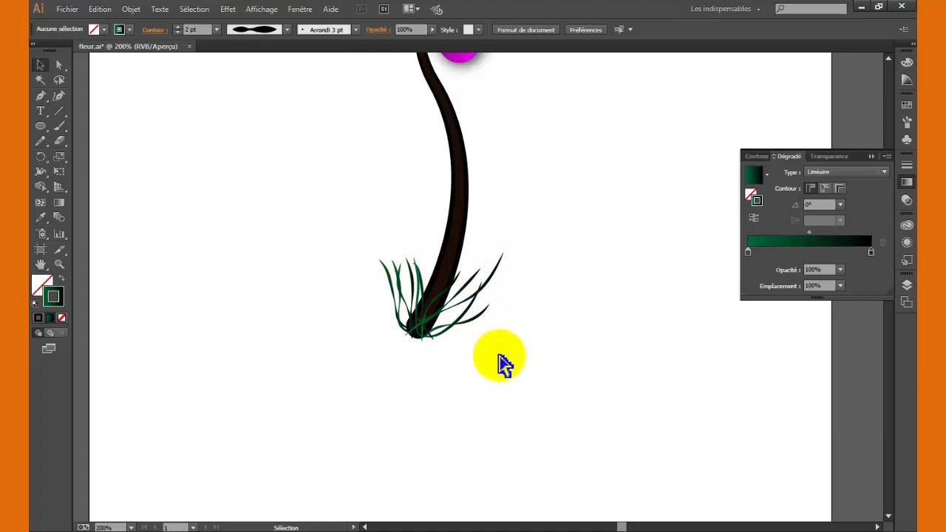
# - Zoom out to the whole flower and lock the root strands with Object > Lock > Selection
pyautogui.press('z')
pyautogui.keyDown('alt'); pyautogui.click(469, 332); pyautogui.keyUp('alt')
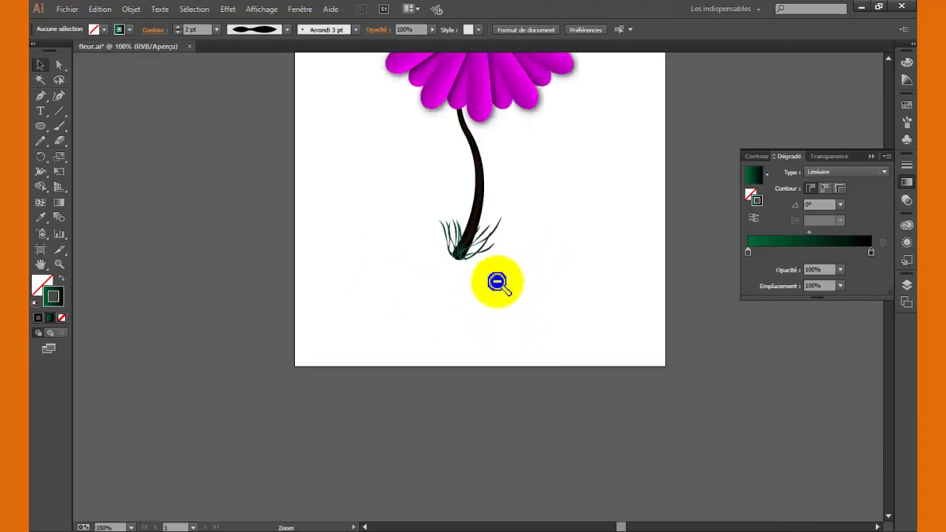
pyautogui.moveTo(497, 283); pyautogui.dragTo(445, 431)
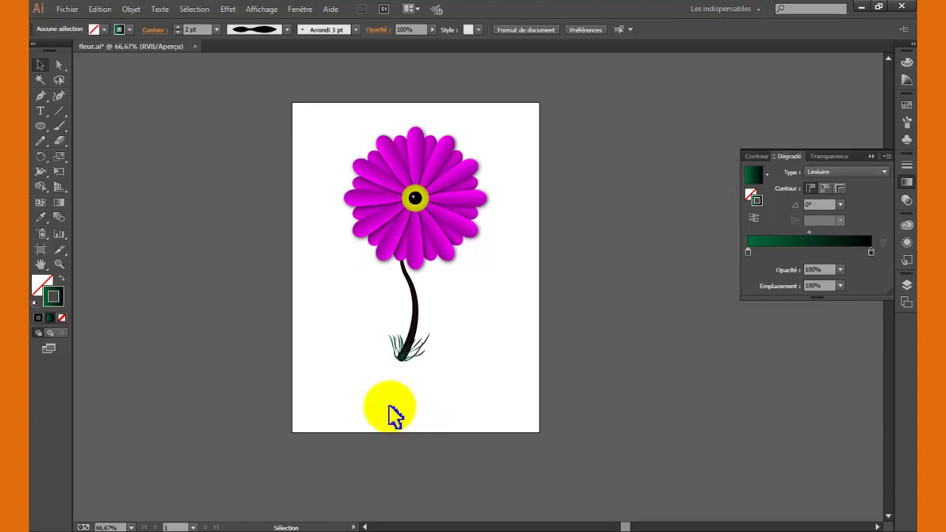
pyautogui.moveTo(314, 119); pyautogui.dragTo(508, 380)
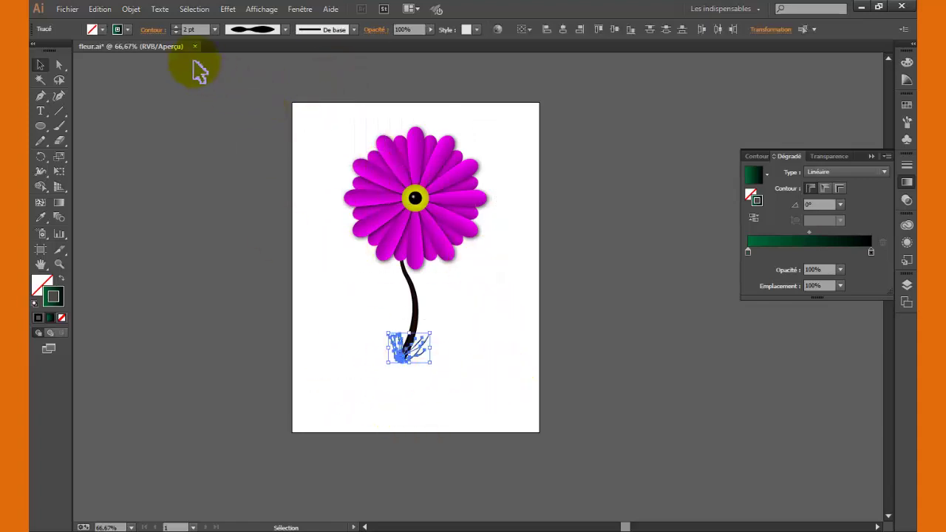
pyautogui.click(132, 10)
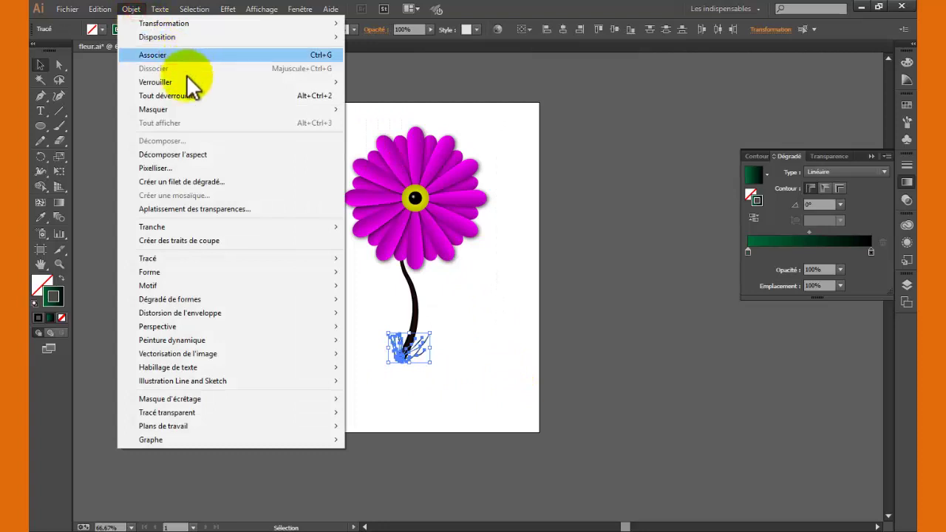
pyautogui.moveTo(155, 82)
pyautogui.click(380, 83)
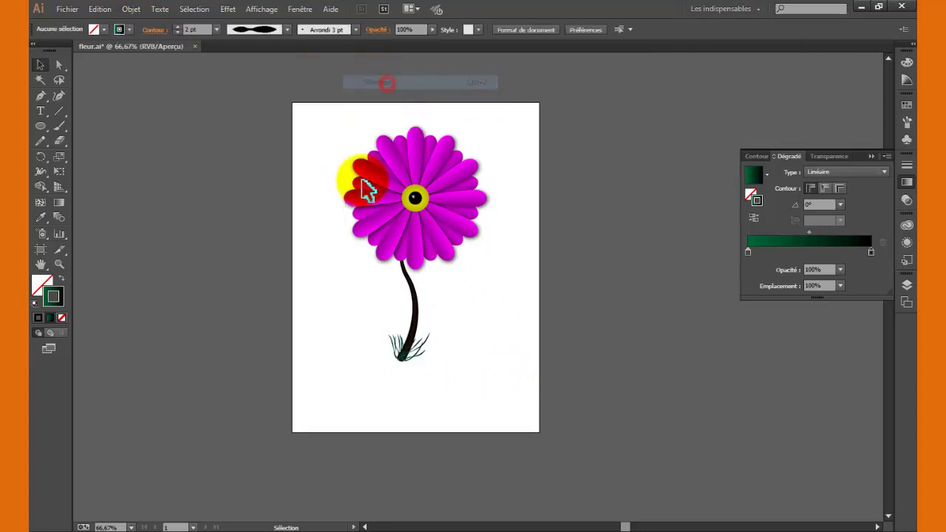
pyautogui.click(440, 318)
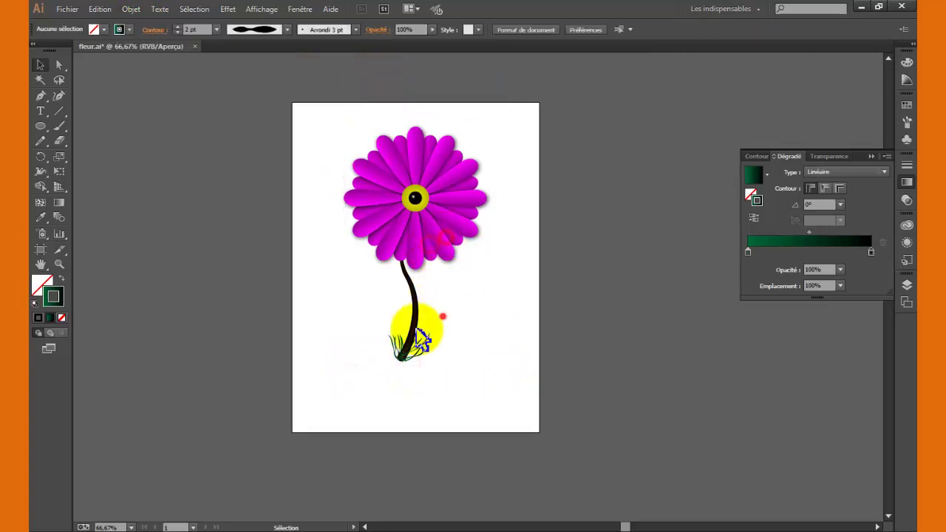
pyautogui.click(377, 334)
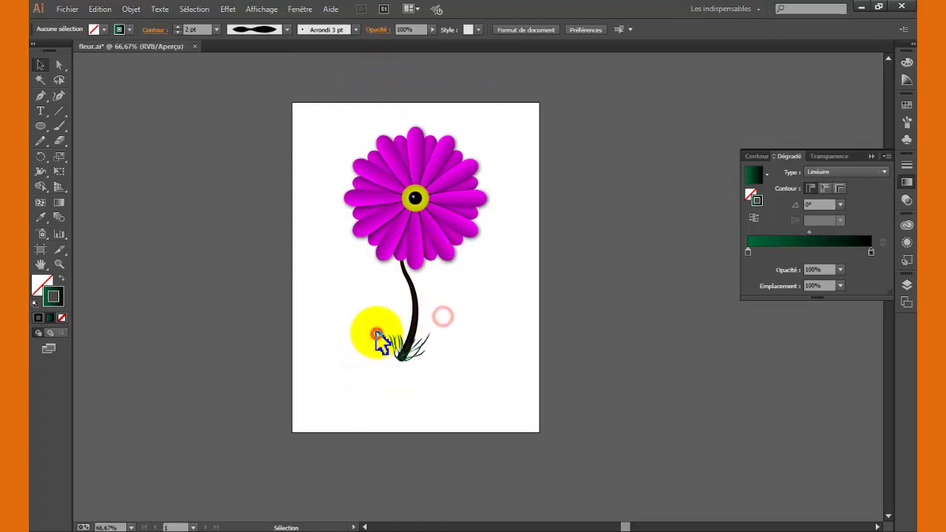
pyautogui.click(41, 126)
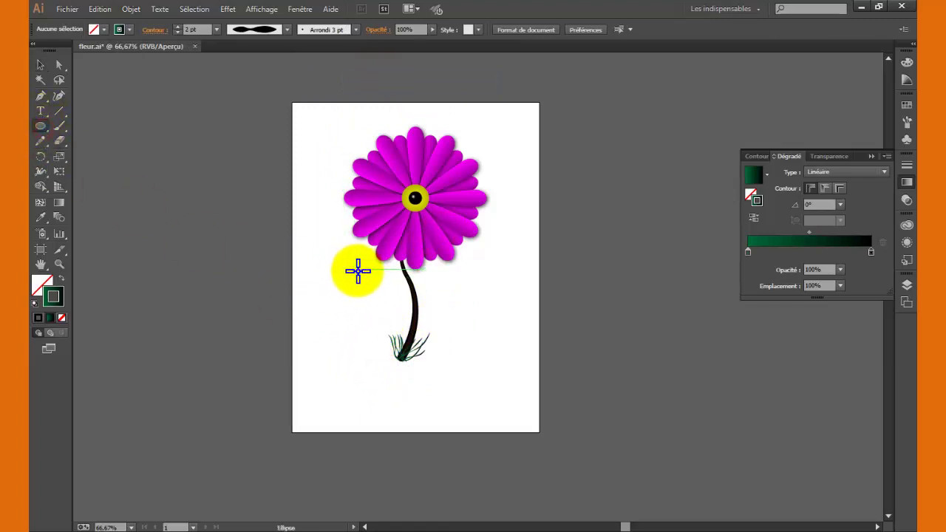
# - Draw a small circle right of the stem and pull its right anchor about 50 px out
pyautogui.keyDown('ctrl'); pyautogui.click(477, 303); pyautogui.keyUp('ctrl')
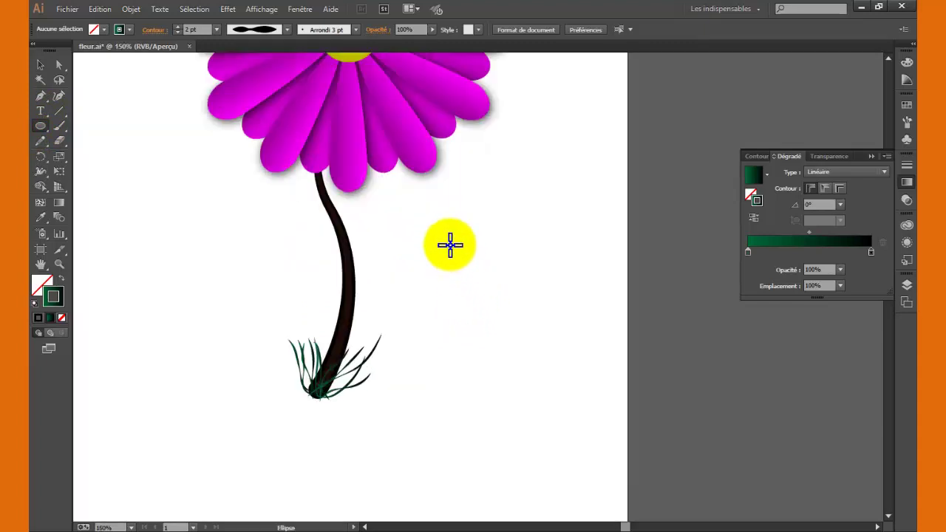
pyautogui.moveTo(436, 222)
pyautogui.mouseDown()
pyautogui.moveTo(481, 286)
pyautogui.moveTo(497, 285)
pyautogui.mouseUp()
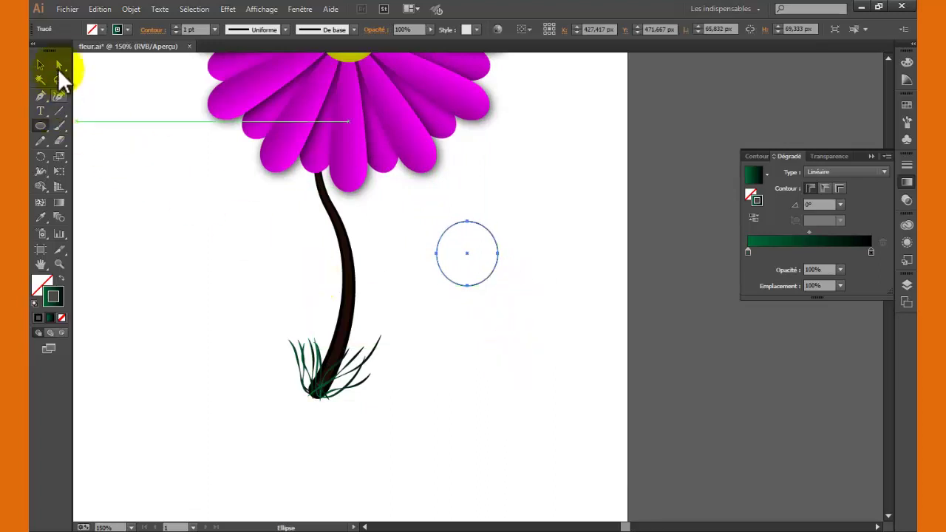
pyautogui.click(59, 64)
pyautogui.click(528, 296)
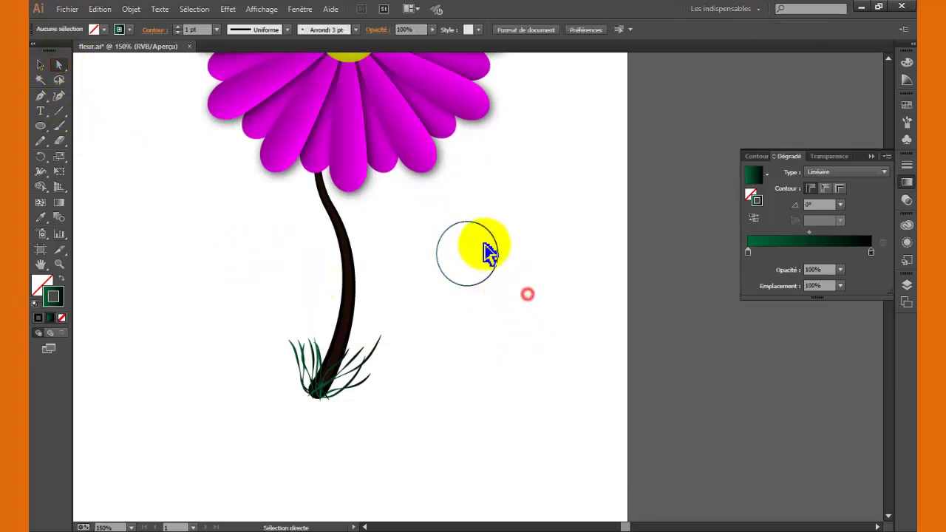
pyautogui.moveTo(498, 256); pyautogui.dragTo(541, 255)
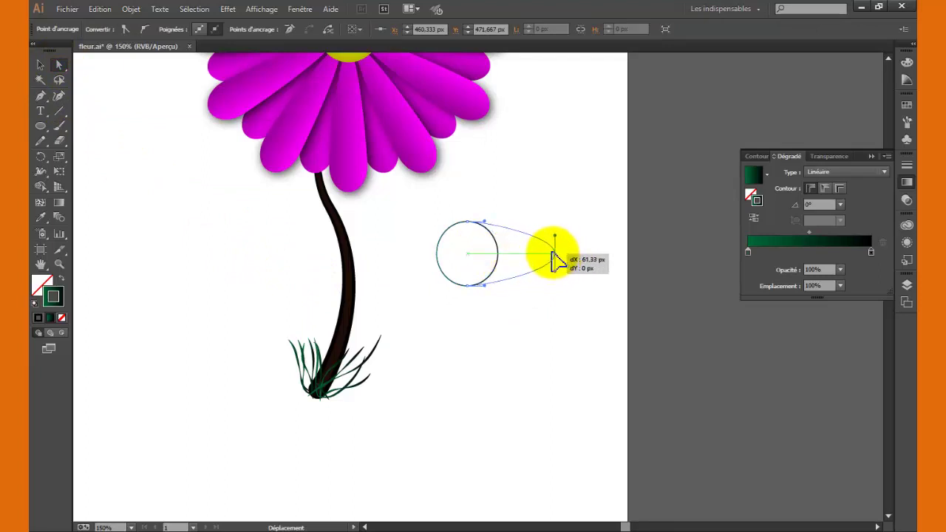
pyautogui.moveTo(541, 255); pyautogui.dragTo(544, 255)
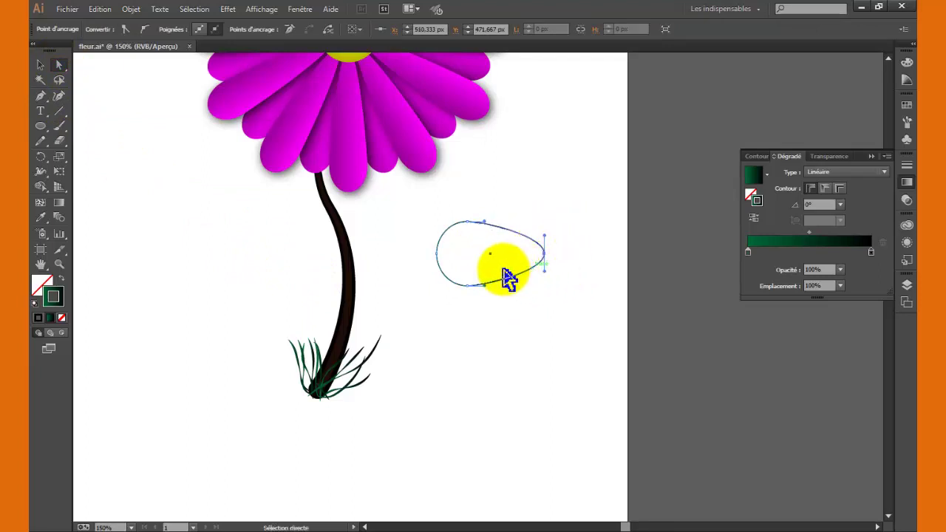
# - Convert the stretched point to a sharp corner and nudge the teardrop up 1 px
pyautogui.click(126, 30)
pyautogui.click(126, 84)
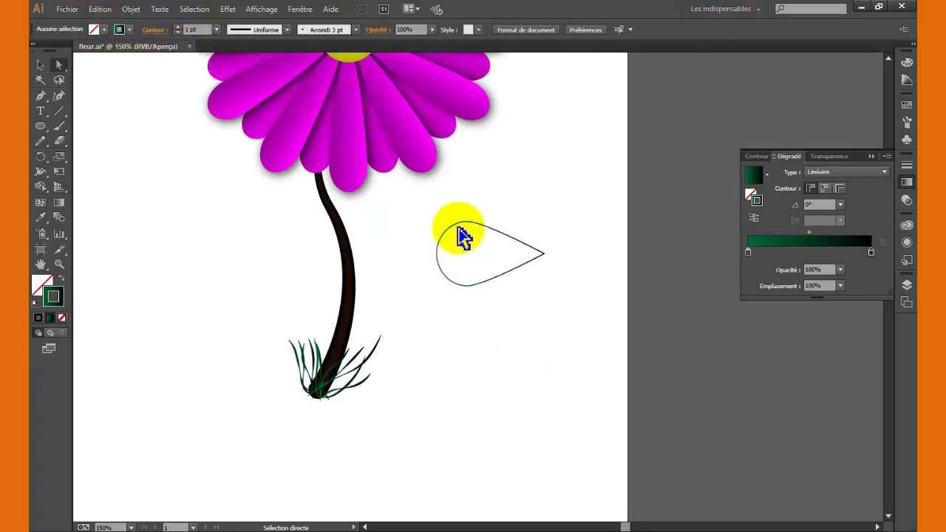
pyautogui.click(464, 222)
pyautogui.click(468, 220)
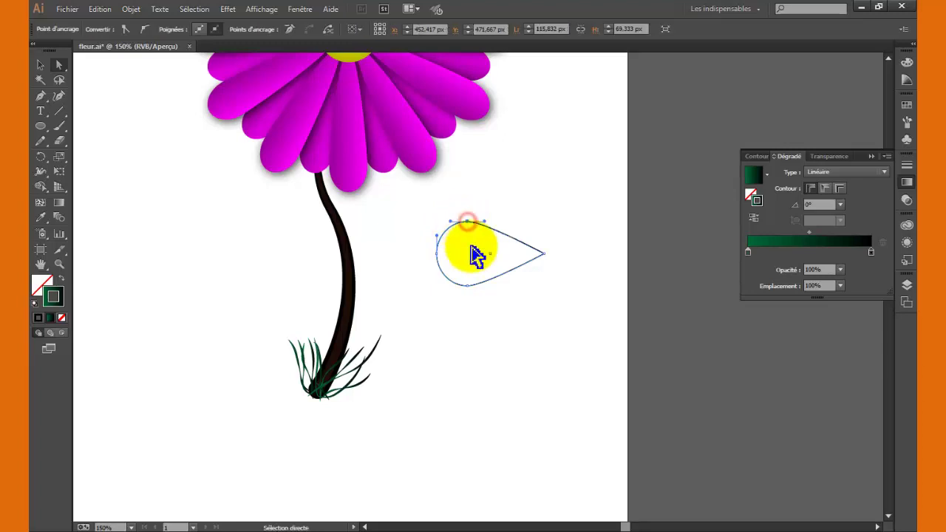
pyautogui.click(467, 285)
pyautogui.click(470, 297)
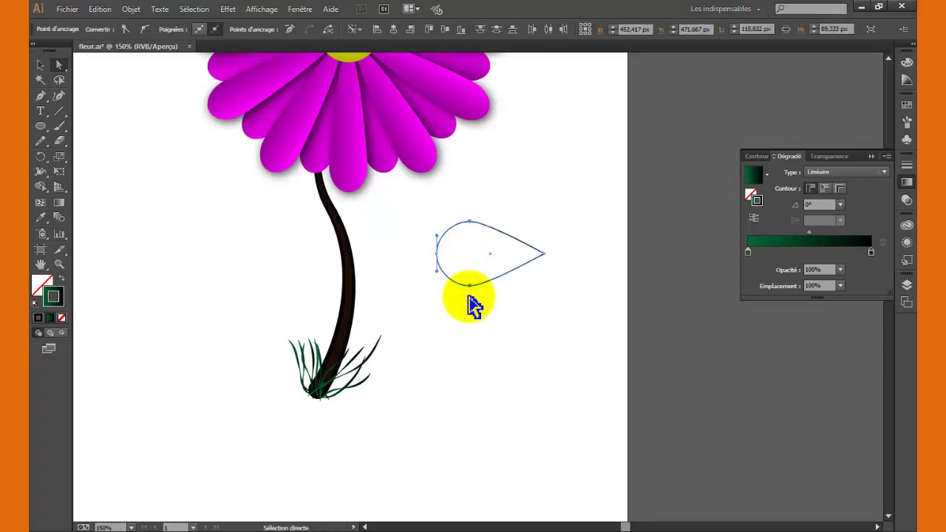
pyautogui.press('Up')
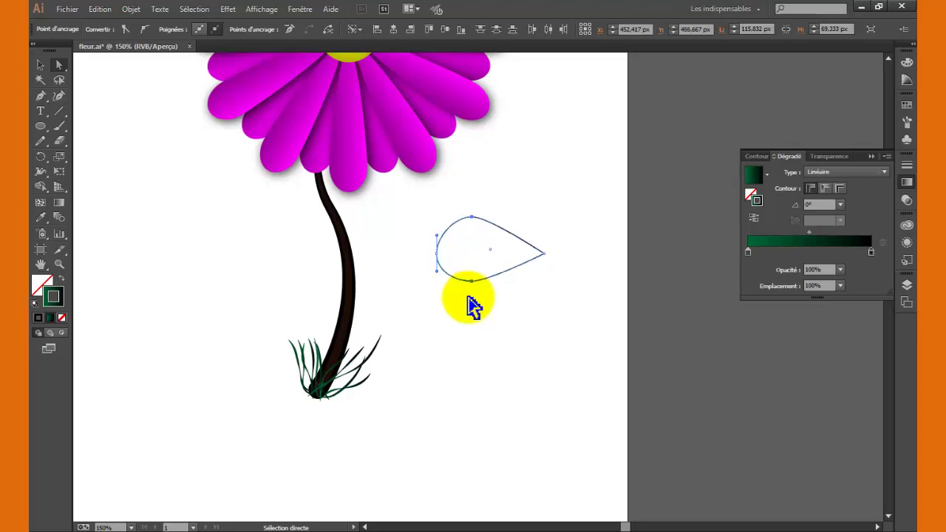
pyautogui.click(40, 65)
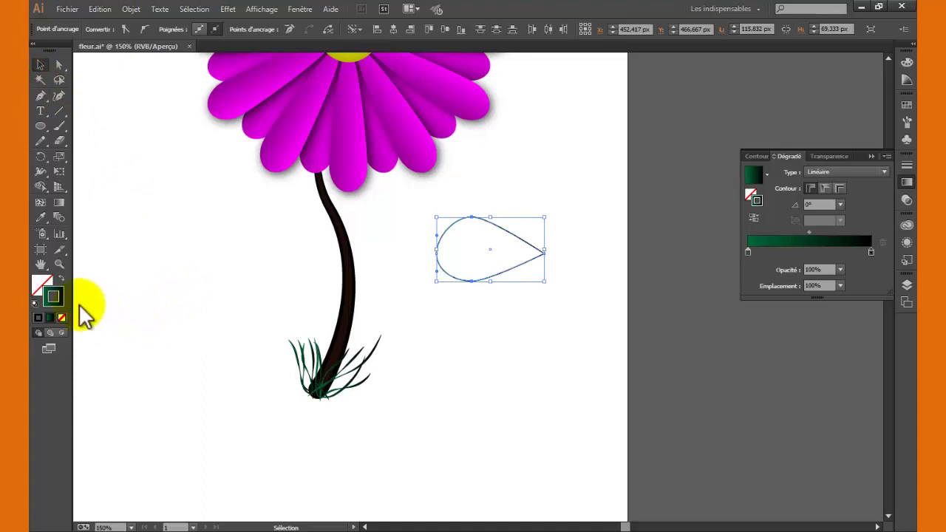
# - Fill the teardrop with a linear gradient whose end stop is a green swatch
pyautogui.click(43, 315)
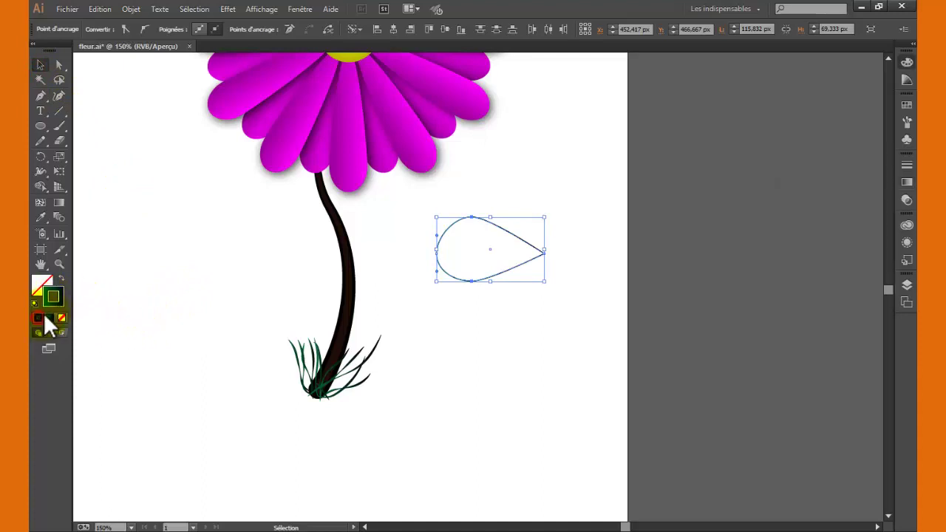
pyautogui.click(42, 285)
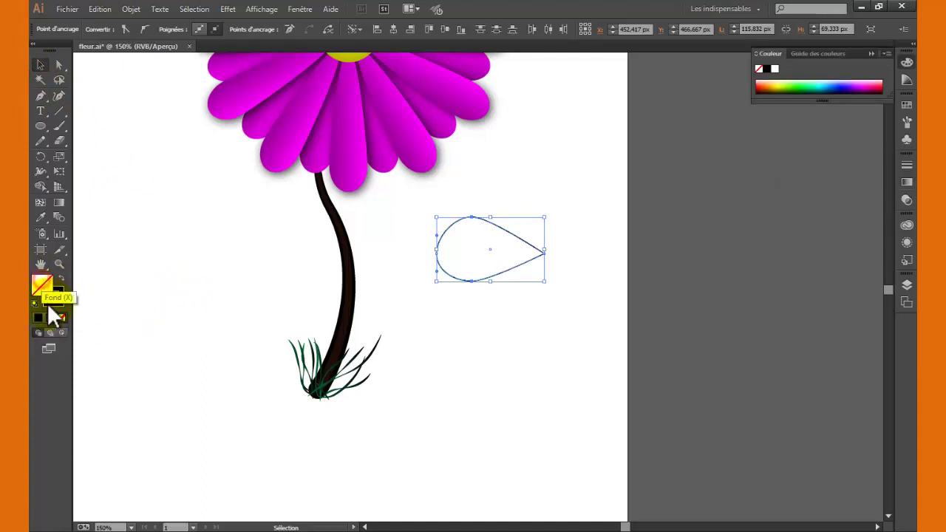
pyautogui.click(51, 316)
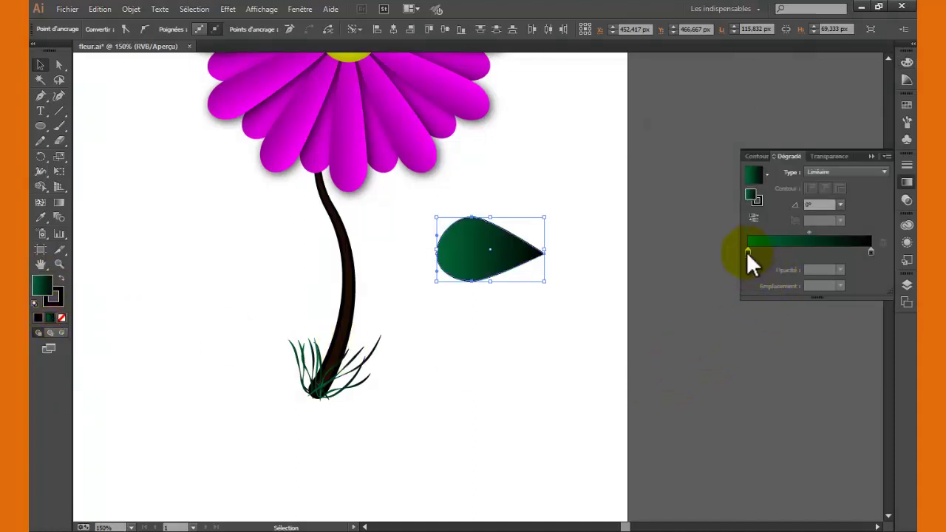
pyautogui.doubleClick(872, 250)
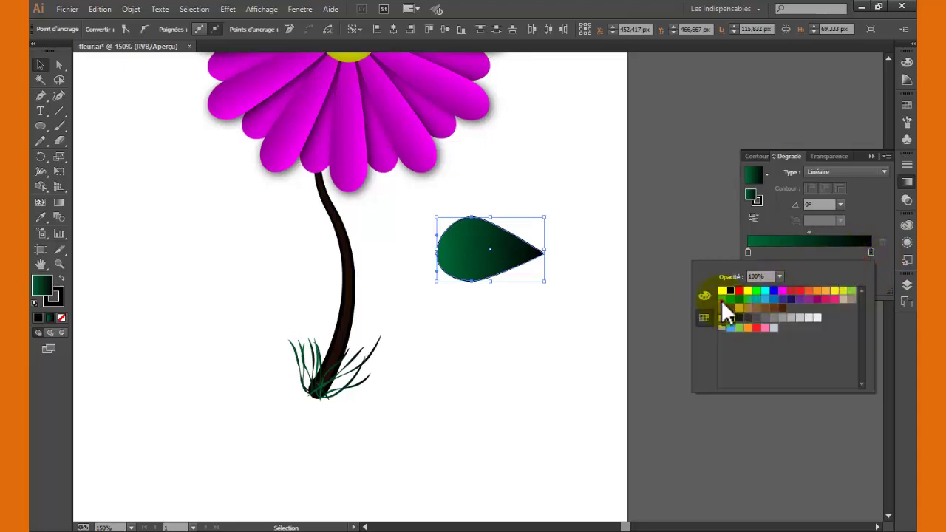
pyautogui.click(722, 300)
pyautogui.click(560, 360)
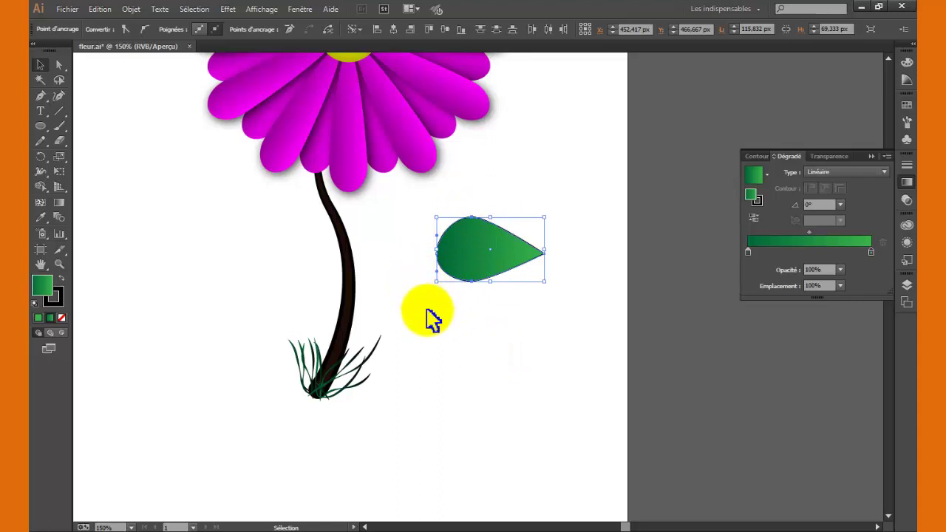
# - Apply Roughen to the leaf with Detail 100/in and Size 2%, then deselect
pyautogui.click(221, 11)
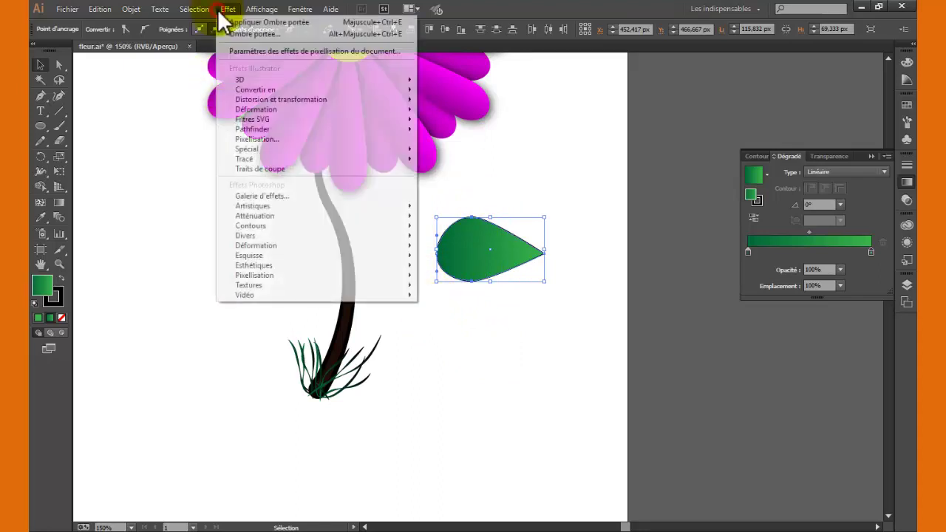
pyautogui.moveTo(281, 100)
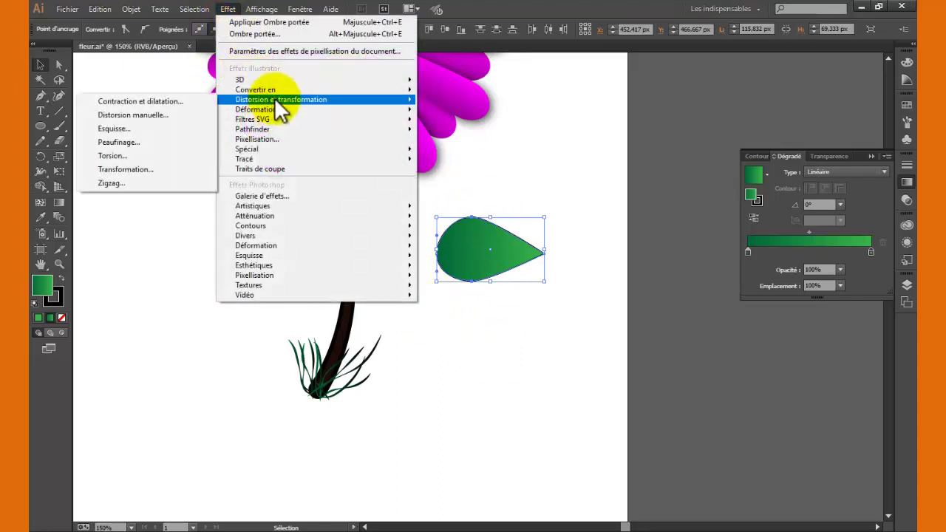
pyautogui.click(129, 129)
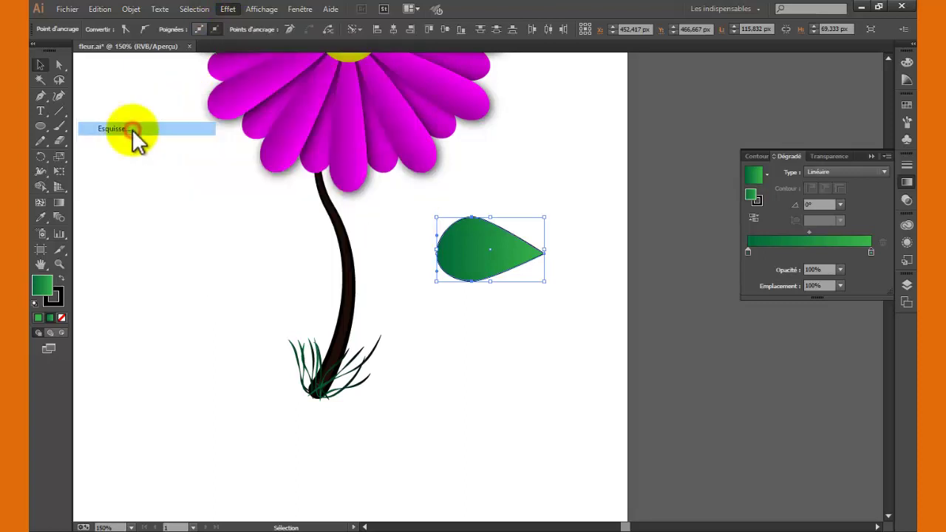
pyautogui.moveTo(630, 115); pyautogui.dragTo(663, 70)
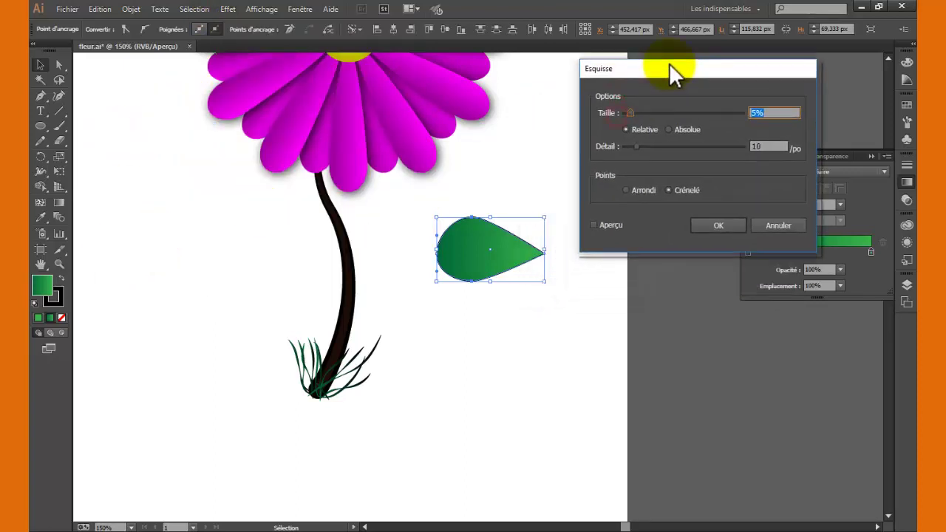
pyautogui.click(586, 212)
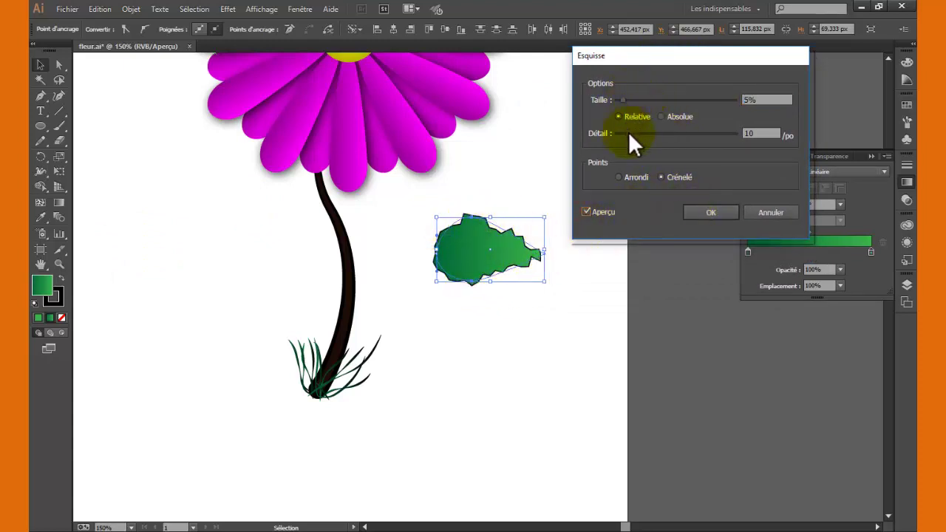
pyautogui.moveTo(629, 133); pyautogui.dragTo(743, 134)
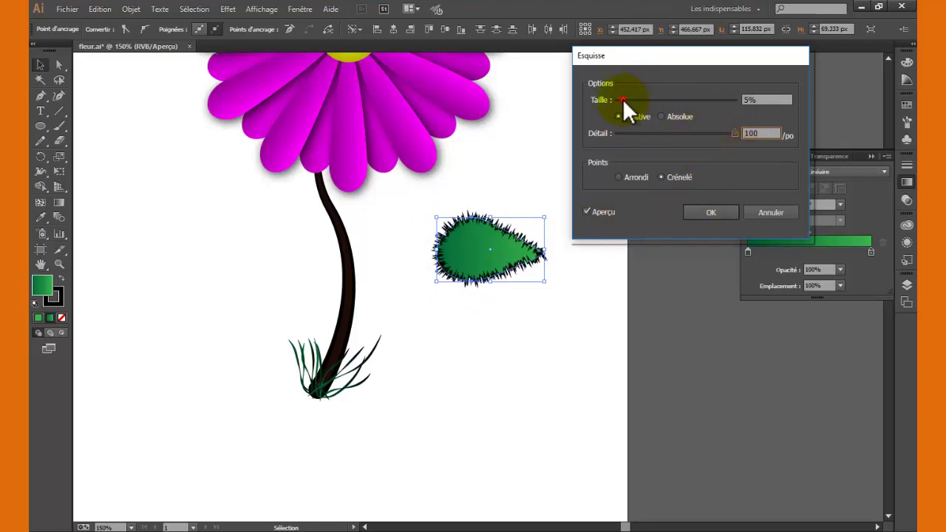
pyautogui.moveTo(623, 98); pyautogui.dragTo(619, 99)
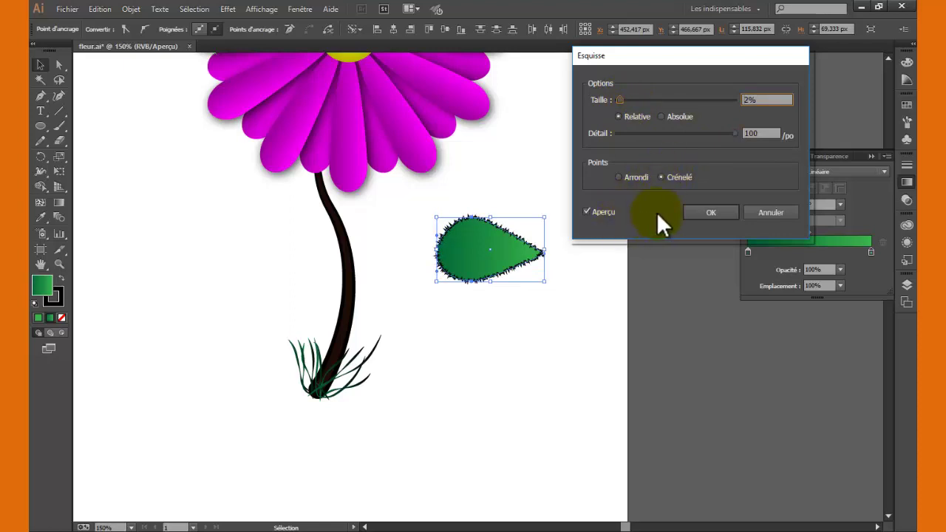
pyautogui.click(706, 212)
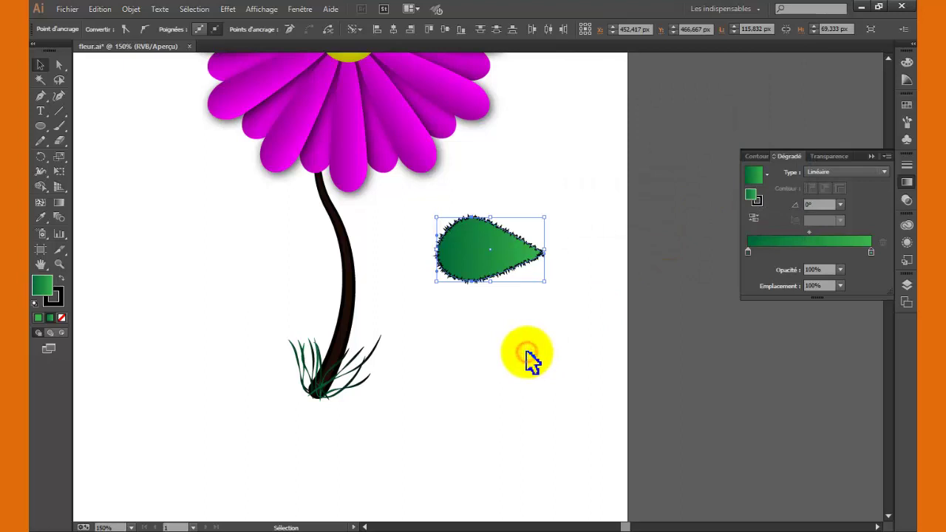
pyautogui.click(530, 361)
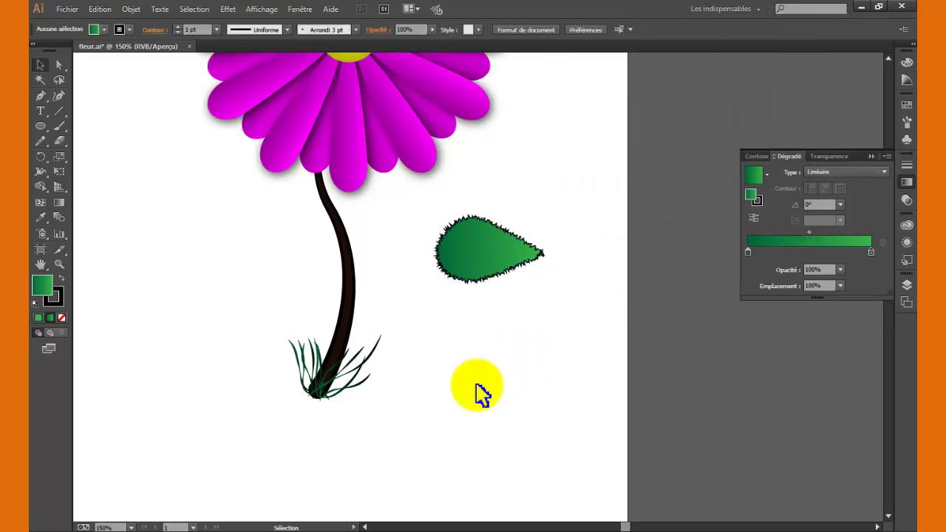
# - Draw a curved Pen path from the leaf tip out toward the main stem
pyautogui.click(41, 97)
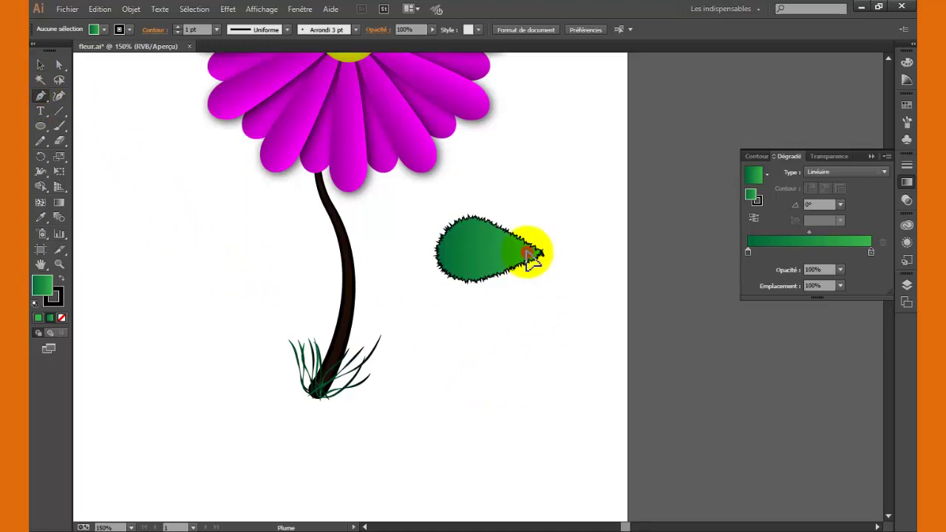
pyautogui.moveTo(530, 256); pyautogui.dragTo(479, 253)
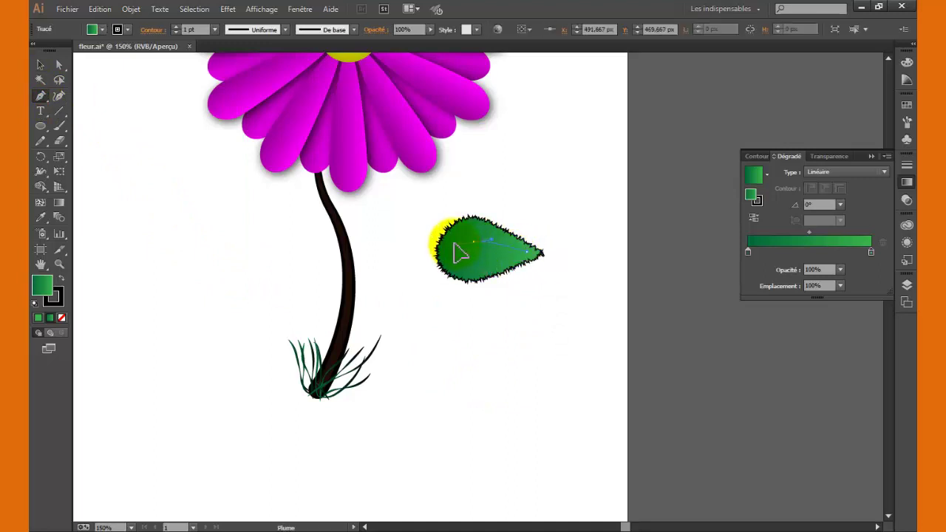
pyautogui.moveTo(454, 244)
pyautogui.mouseDown()
pyautogui.moveTo(433, 272)
pyautogui.moveTo(381, 287)
pyautogui.mouseUp()
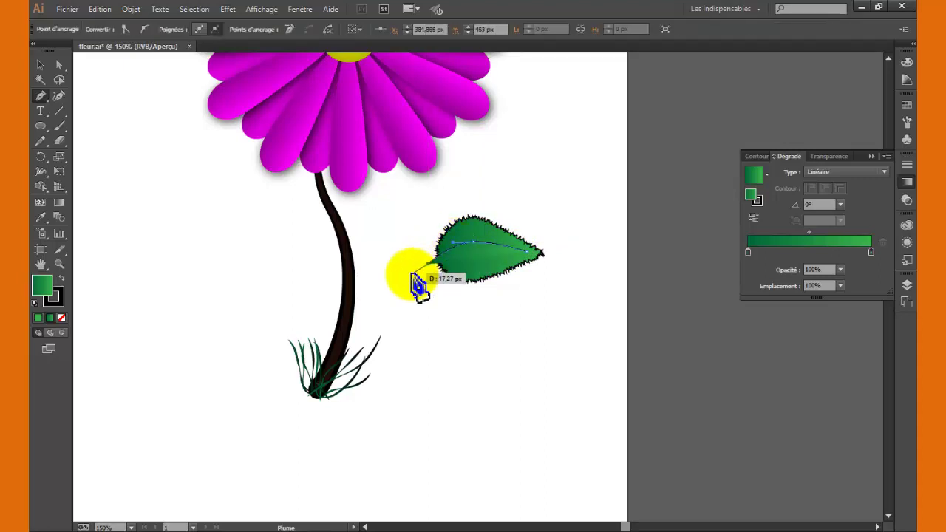
pyautogui.moveTo(378, 281)
pyautogui.mouseDown()
pyautogui.moveTo(63, 103)
pyautogui.moveTo(43, 74)
pyautogui.mouseUp()
pyautogui.click(40, 64)
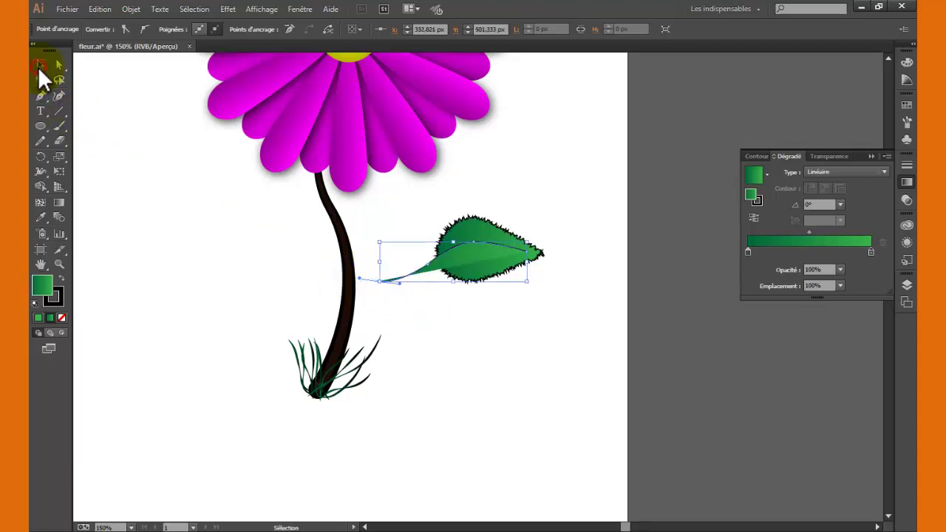
# - Give the stalk path no fill and a thicker dark stroke
pyautogui.click(190, 286)
pyautogui.click(402, 278)
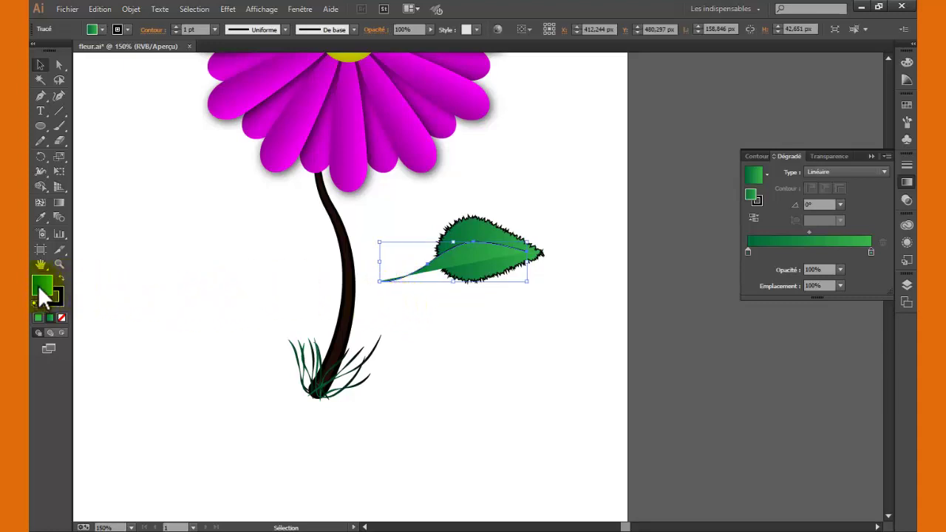
pyautogui.click(62, 318)
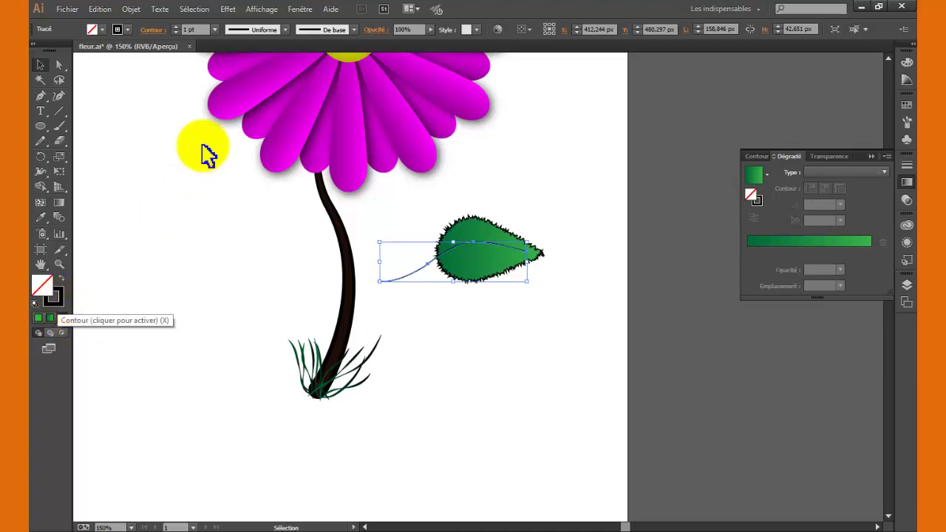
pyautogui.click(176, 27)
pyautogui.click(175, 26)
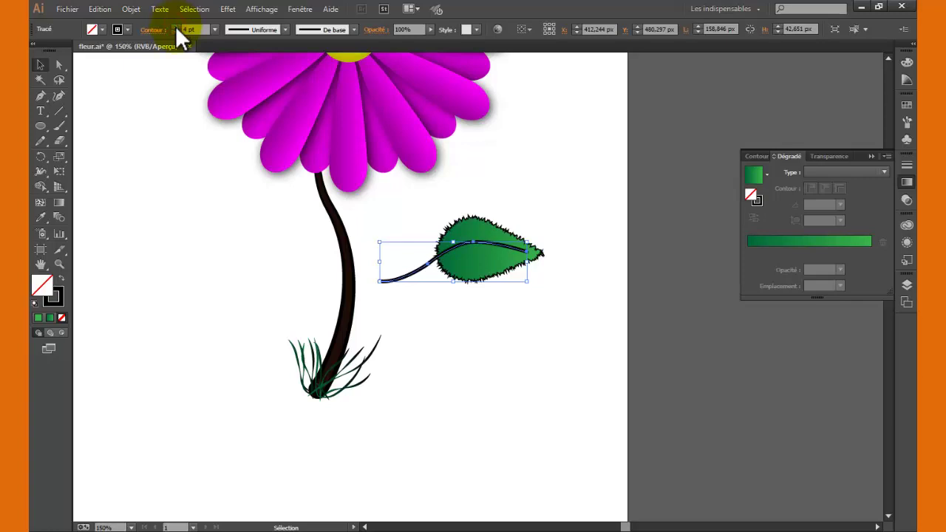
# - Set the stalk to a 3 pt stroke with a reversed tapered width profile
pyautogui.click(176, 32)
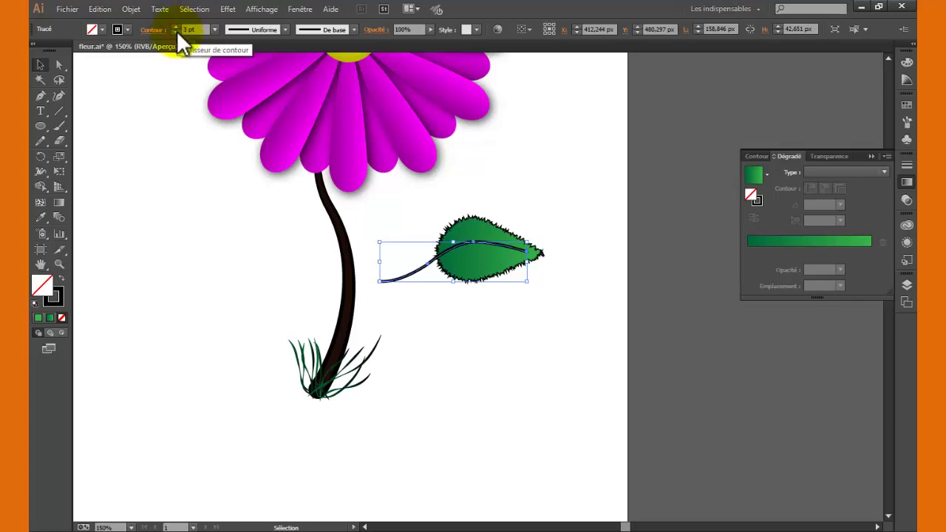
pyautogui.click(153, 31)
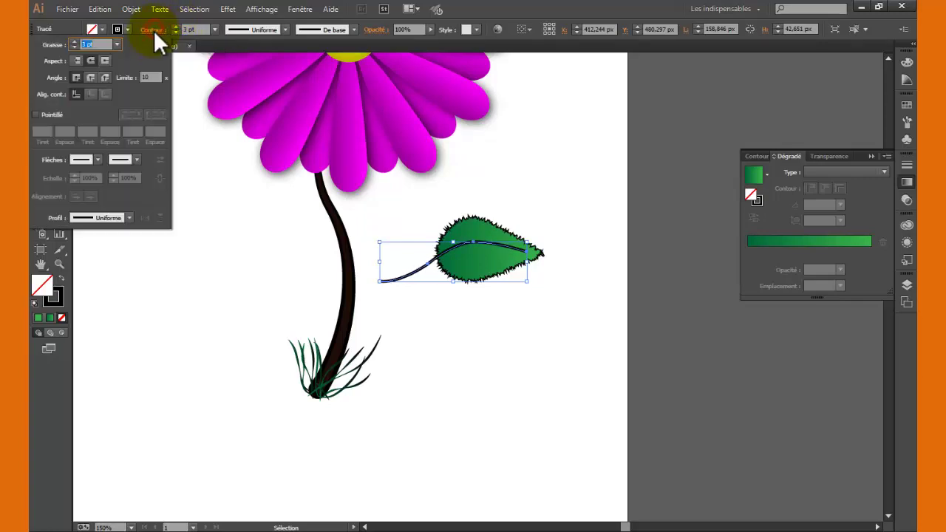
pyautogui.click(131, 217)
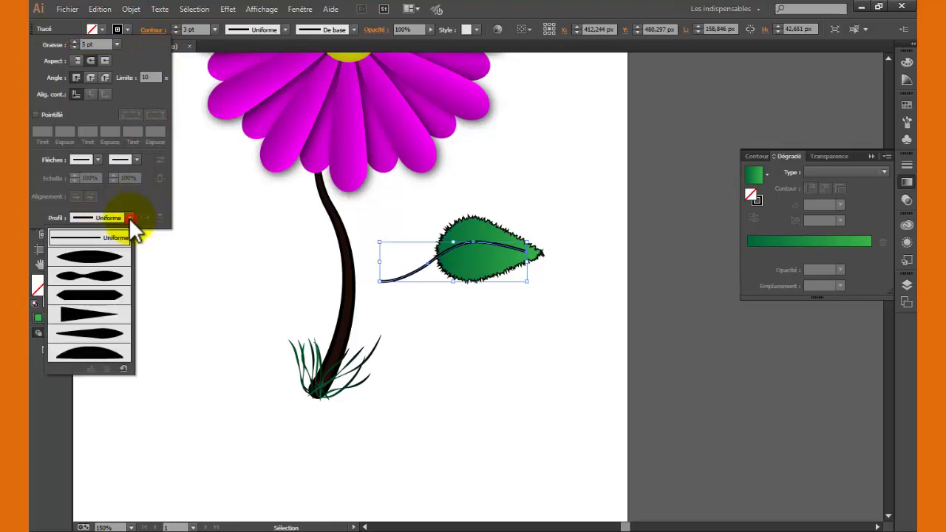
pyautogui.click(75, 313)
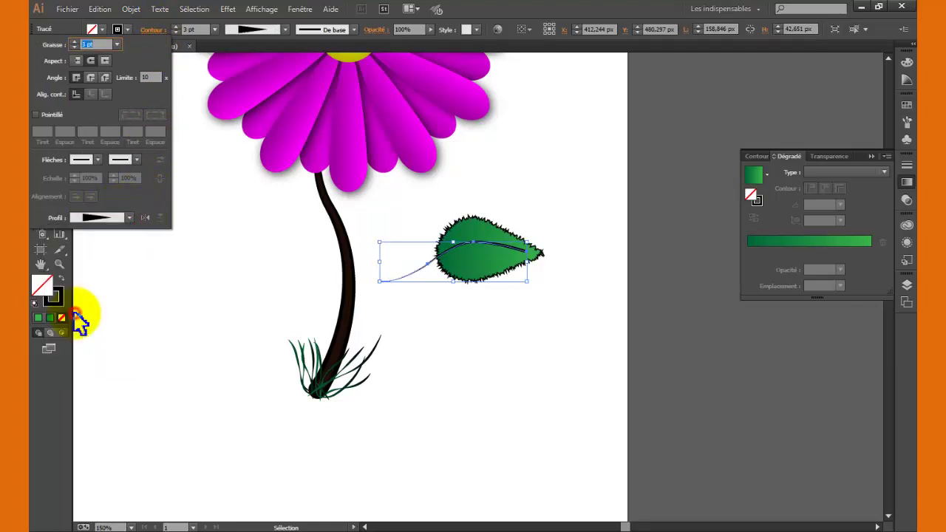
pyautogui.click(144, 218)
pyautogui.click(503, 353)
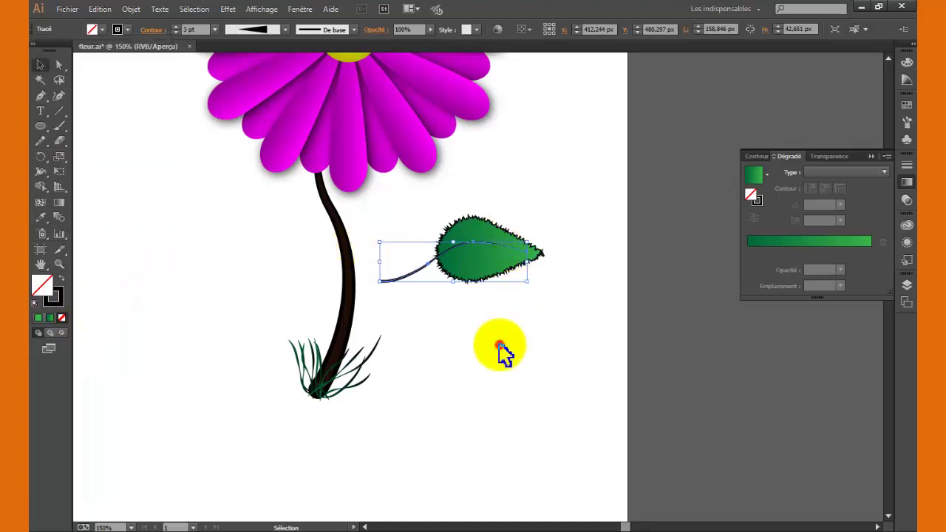
pyautogui.click(503, 353)
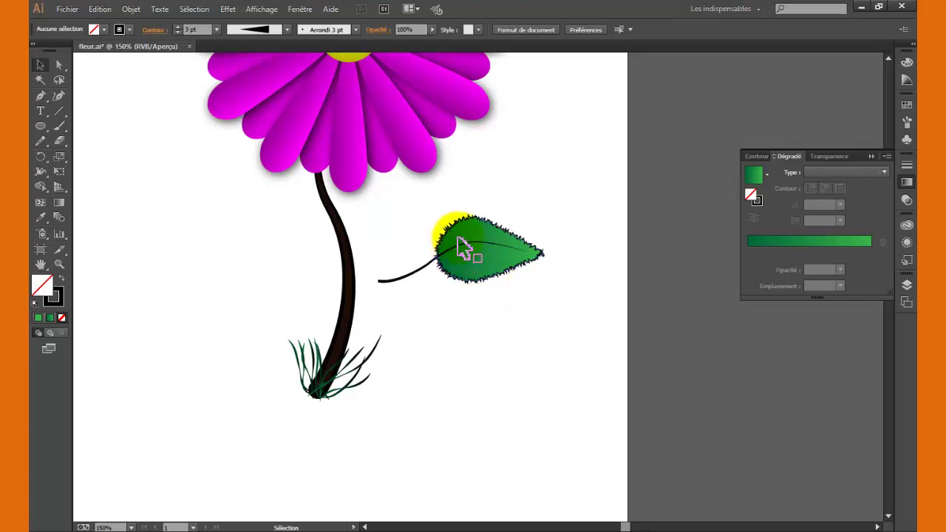
# - Re-aim the leaf gradient to lighten toward its tip and zoom in on the leaf
pyautogui.moveTo(470, 247); pyautogui.dragTo(507, 271)
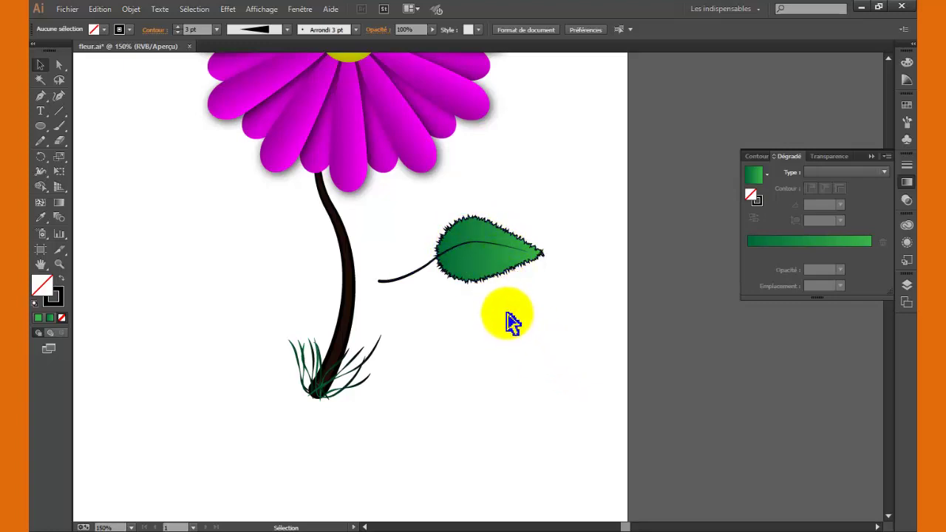
pyautogui.hotkey('ctrl', 'space')
pyautogui.click(465, 247)
pyautogui.click(497, 292)
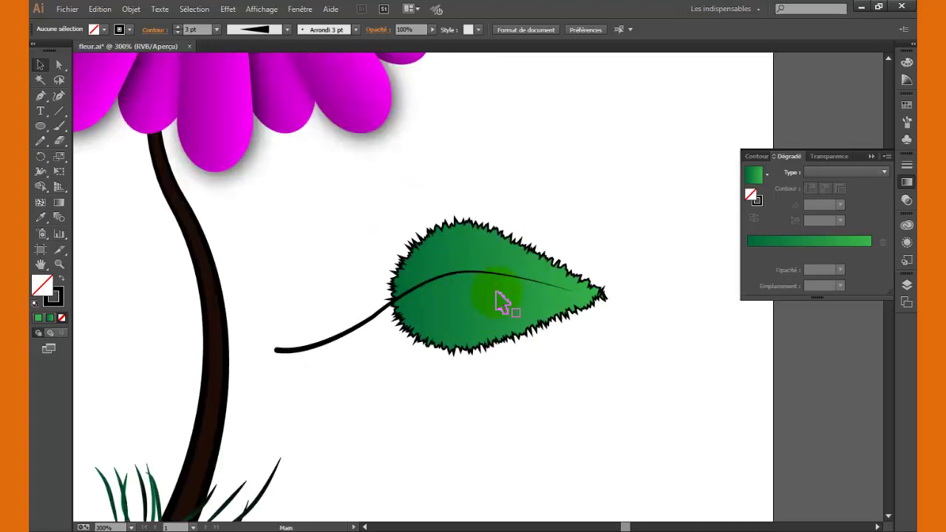
# - Pencil-draw four thin side veins branching from the midrib across the leaf
pyautogui.click(40, 141)
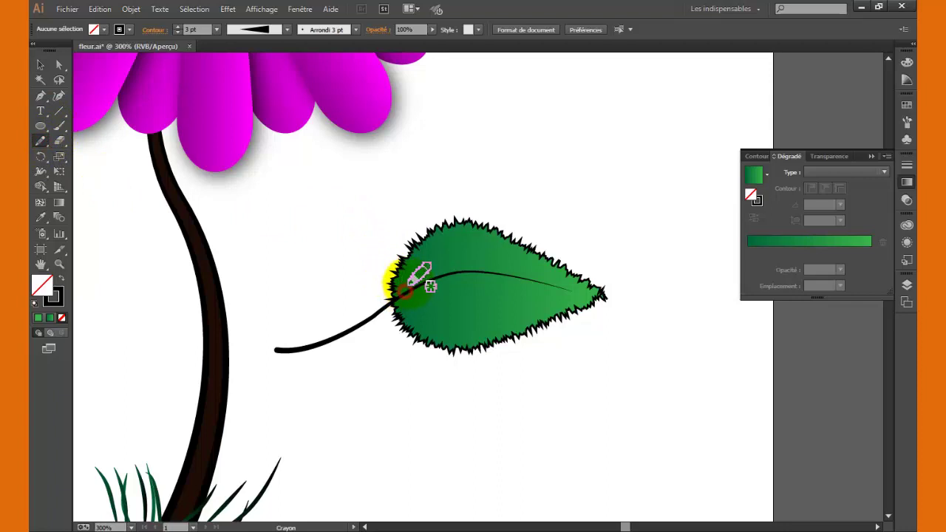
pyautogui.moveTo(411, 286)
pyautogui.mouseDown()
pyautogui.moveTo(429, 253)
pyautogui.moveTo(449, 310)
pyautogui.mouseUp()
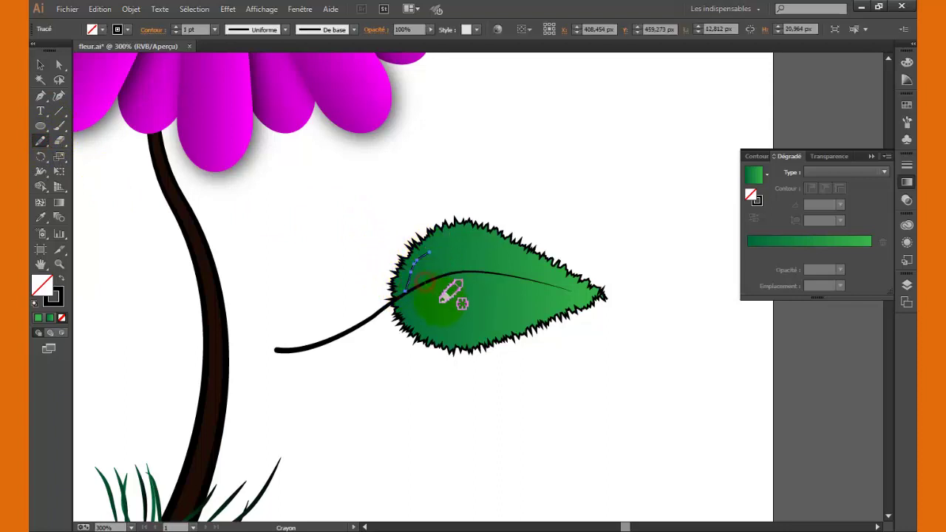
pyautogui.moveTo(452, 273)
pyautogui.mouseDown()
pyautogui.moveTo(470, 246)
pyautogui.moveTo(500, 300)
pyautogui.mouseUp()
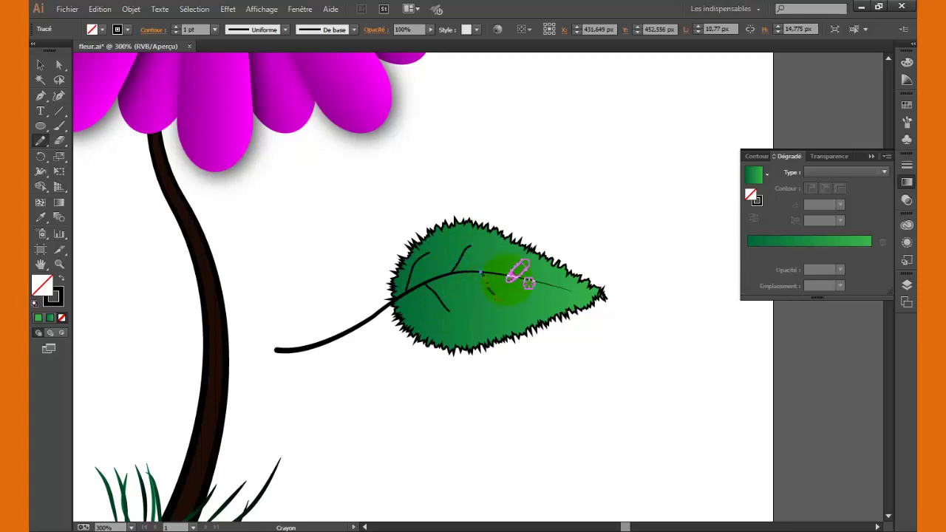
pyautogui.moveTo(535, 259)
pyautogui.mouseDown()
pyautogui.moveTo(511, 266)
pyautogui.moveTo(542, 307)
pyautogui.mouseUp()
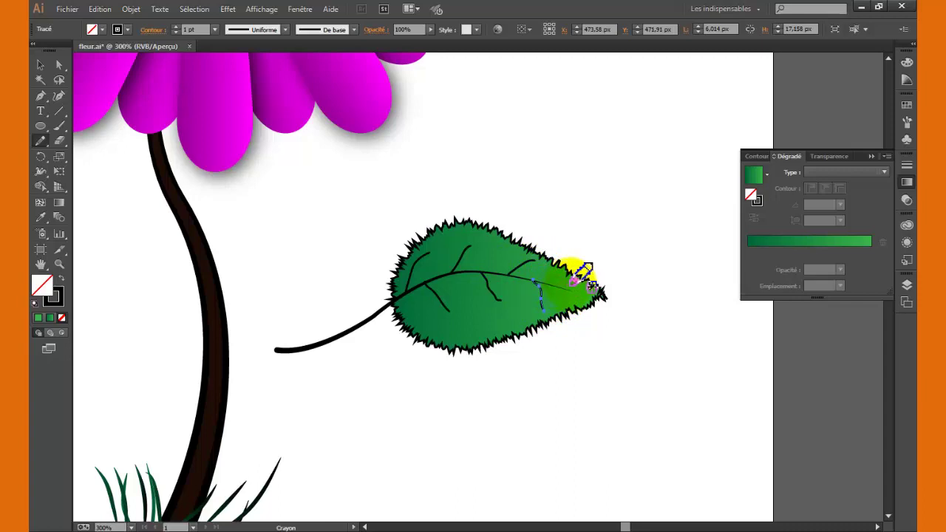
pyautogui.moveTo(571, 287); pyautogui.dragTo(534, 279)
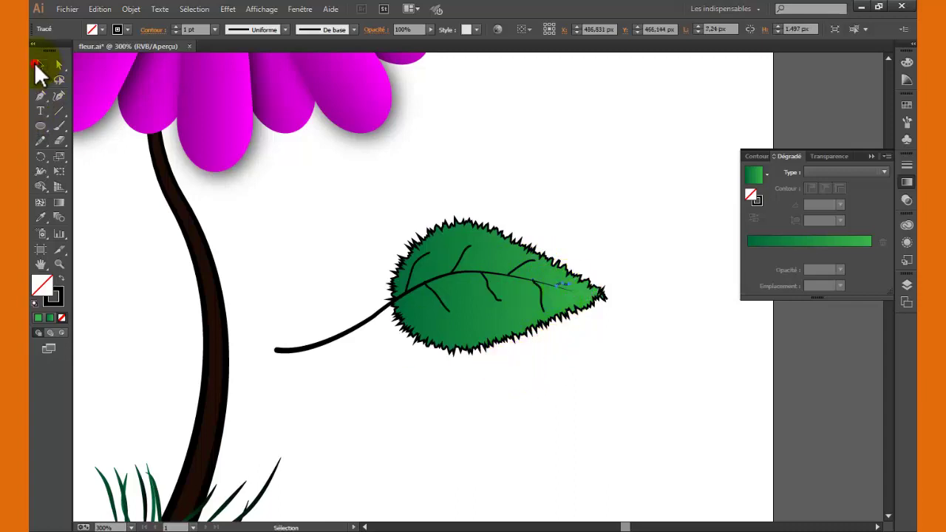
pyautogui.click(38, 65)
pyautogui.click(298, 233)
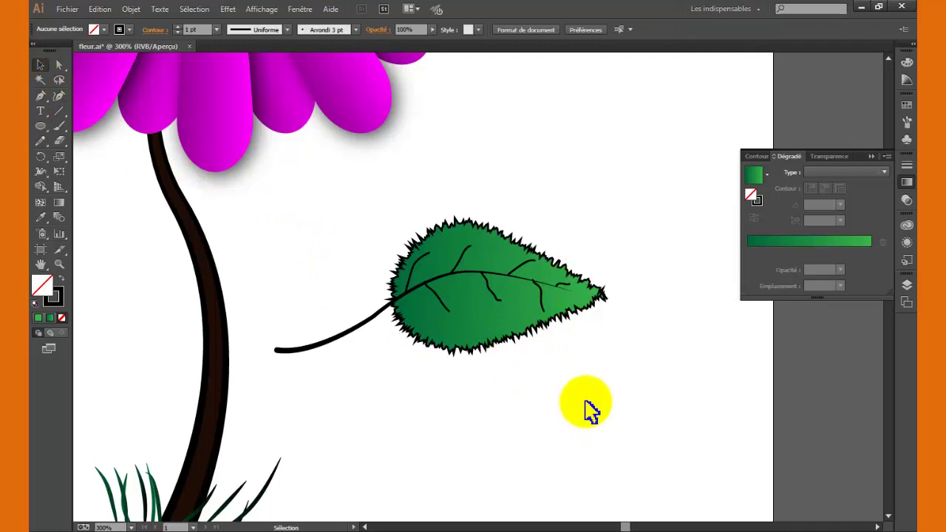
# - Zoom out and group the right leaf together with its stalk
pyautogui.press('z')
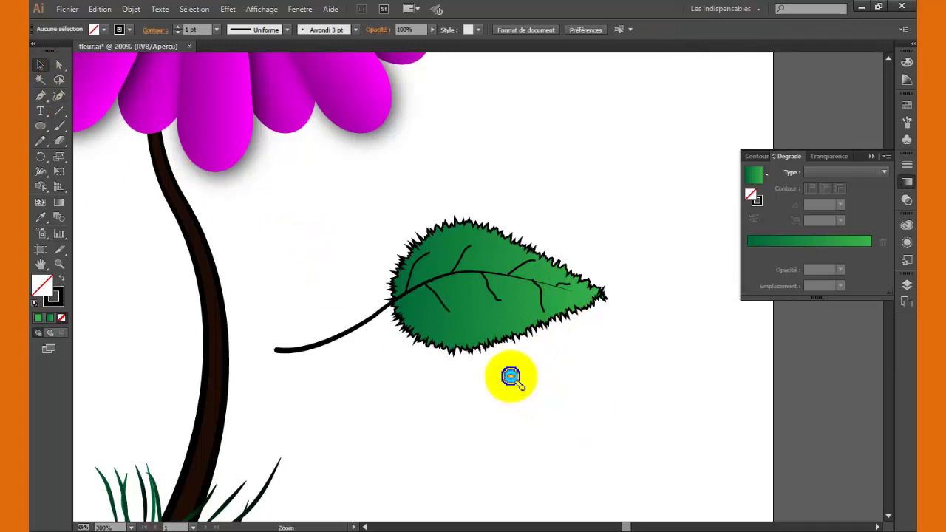
pyautogui.keyDown('alt'); pyautogui.click(509, 366); pyautogui.keyUp('alt')
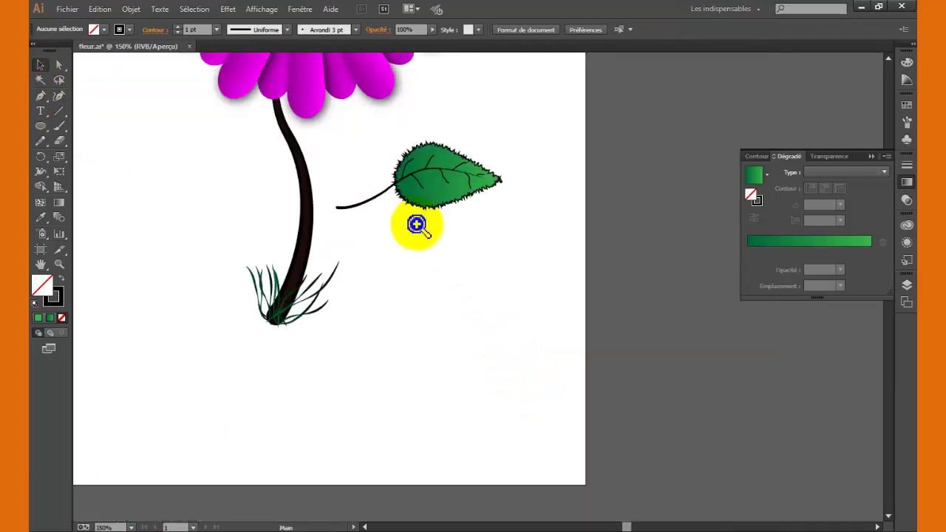
pyautogui.keyDown('alt'); pyautogui.click(418, 222); pyautogui.keyUp('alt')
pyautogui.press('v')
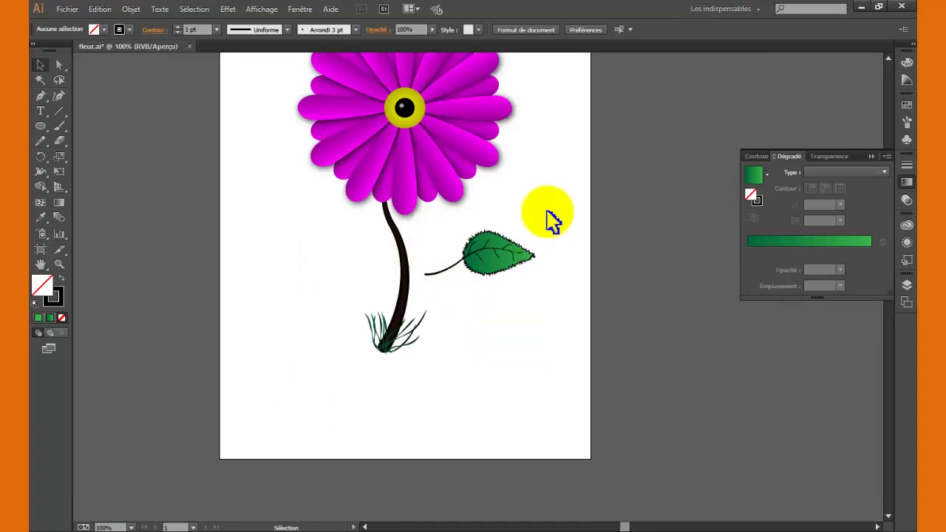
pyautogui.moveTo(534, 233)
pyautogui.mouseDown()
pyautogui.moveTo(436, 289)
pyautogui.moveTo(425, 285)
pyautogui.mouseUp()
pyautogui.rightClick(491, 263)
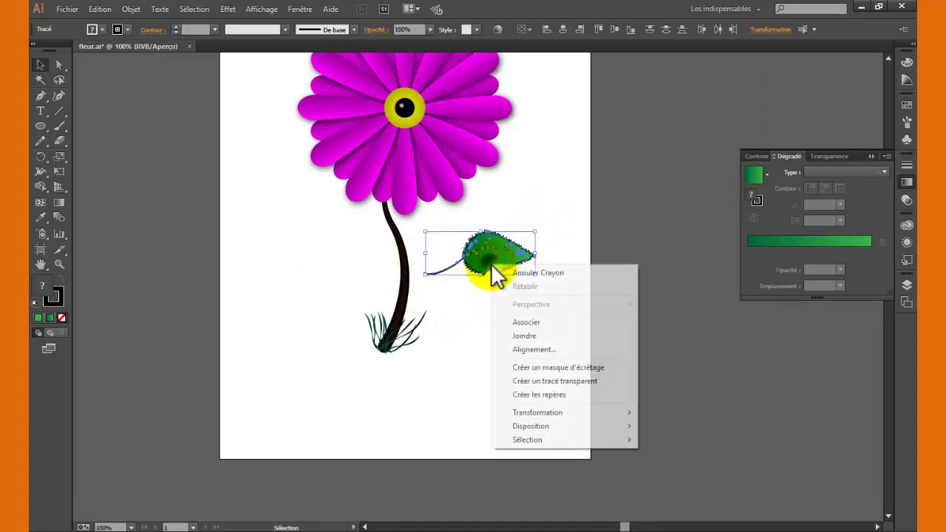
pyautogui.click(526, 323)
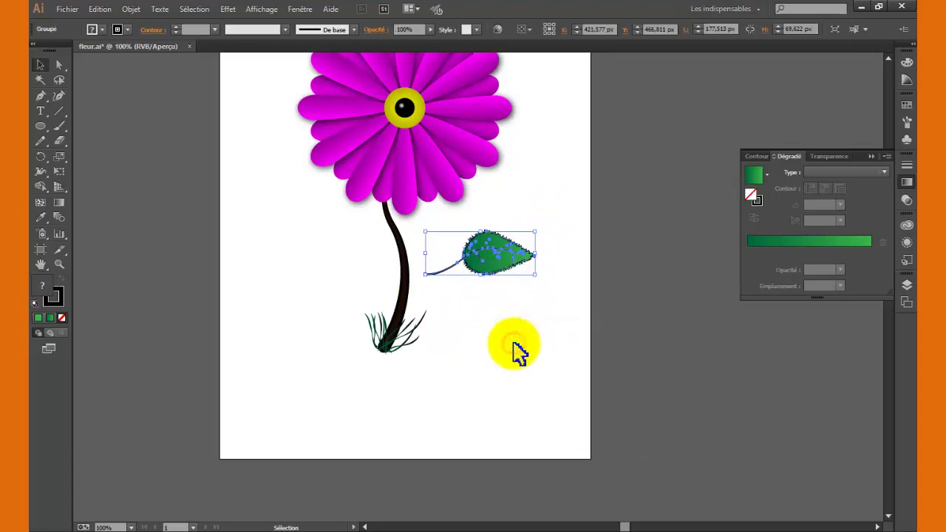
# - Move the leaf group down so its stalk meets the stem, then reselect it
pyautogui.click(513, 348)
pyautogui.moveTo(487, 266)
pyautogui.mouseDown()
pyautogui.moveTo(497, 303)
pyautogui.moveTo(472, 300)
pyautogui.moveTo(475, 287)
pyautogui.mouseUp()
pyautogui.click(479, 373)
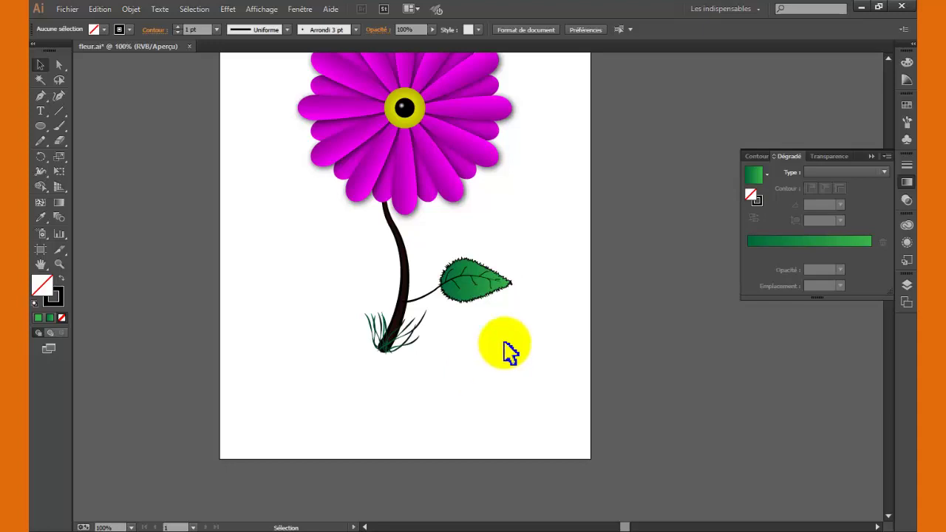
pyautogui.moveTo(523, 239)
pyautogui.mouseDown()
pyautogui.moveTo(471, 329)
pyautogui.moveTo(480, 343)
pyautogui.mouseUp()
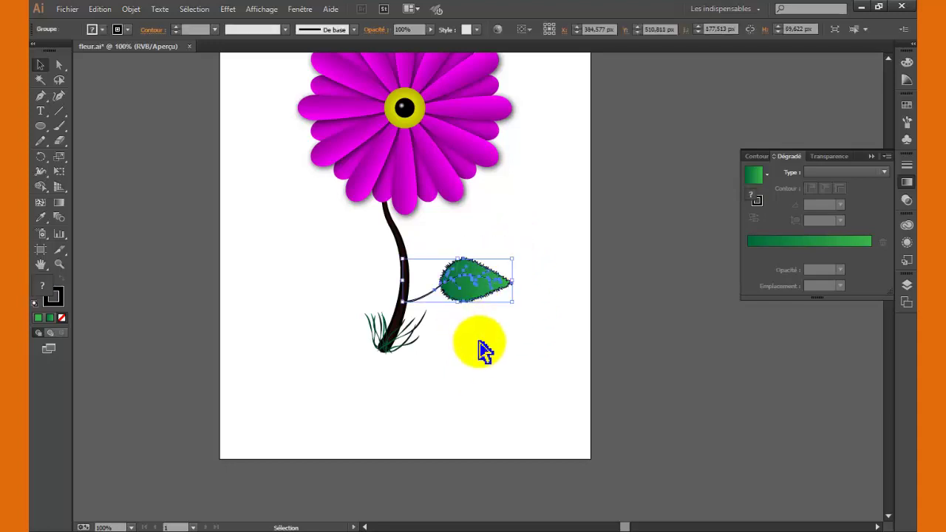
# - Place a copy of the leaf left of the stem and mirror it vertically to face outward
pyautogui.press('a')
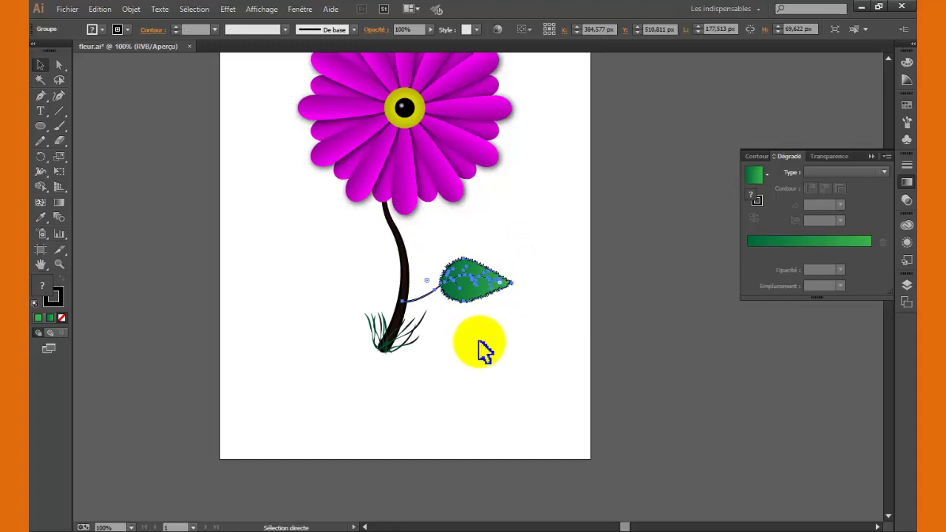
pyautogui.press('v')
pyautogui.moveTo(473, 300)
pyautogui.mouseDown()
pyautogui.moveTo(416, 294)
pyautogui.moveTo(363, 269)
pyautogui.mouseUp()
pyautogui.rightClick(363, 269)
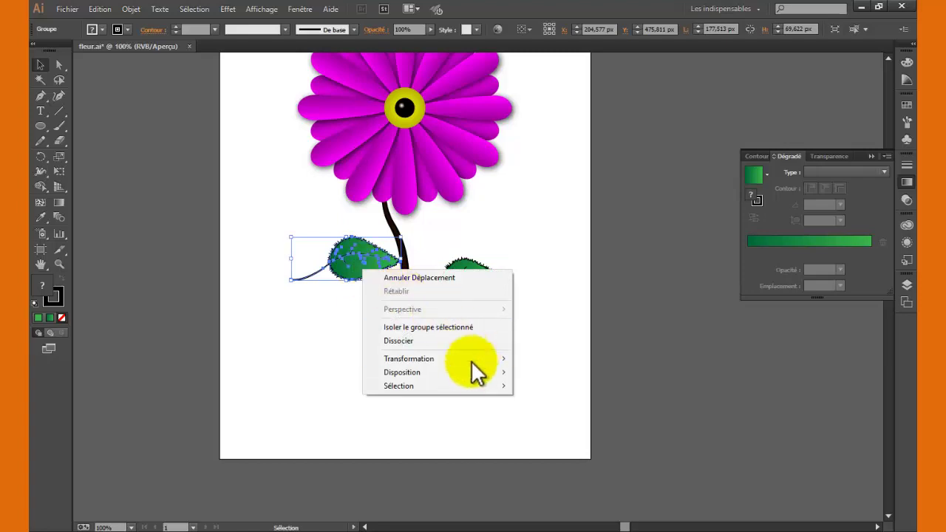
pyautogui.moveTo(438, 359)
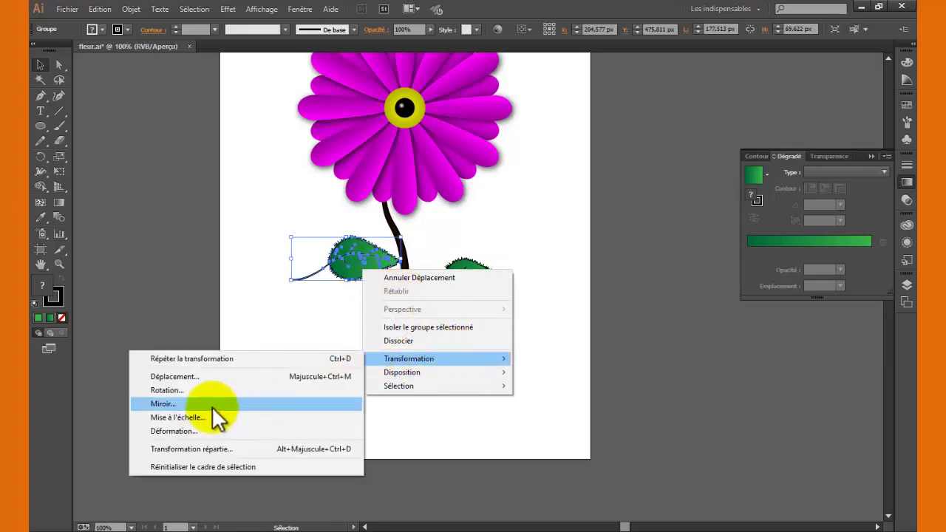
pyautogui.click(212, 406)
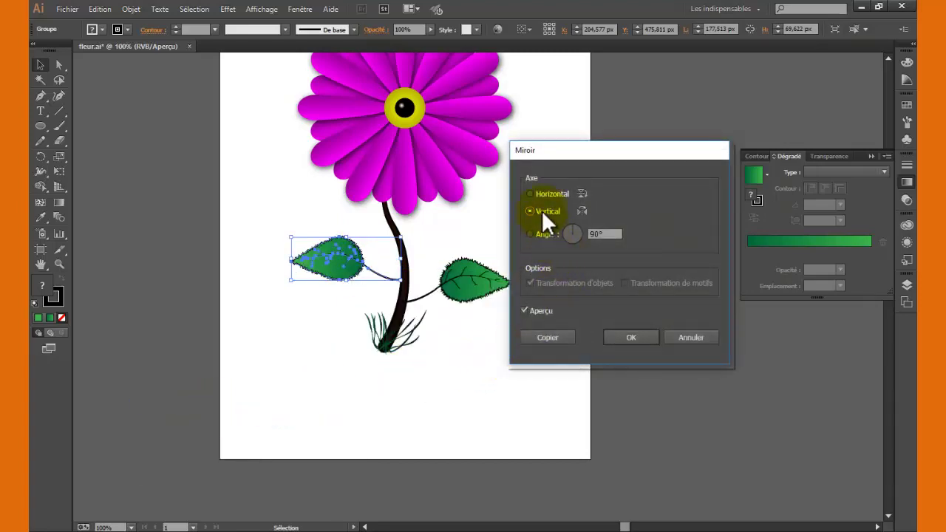
pyautogui.click(629, 340)
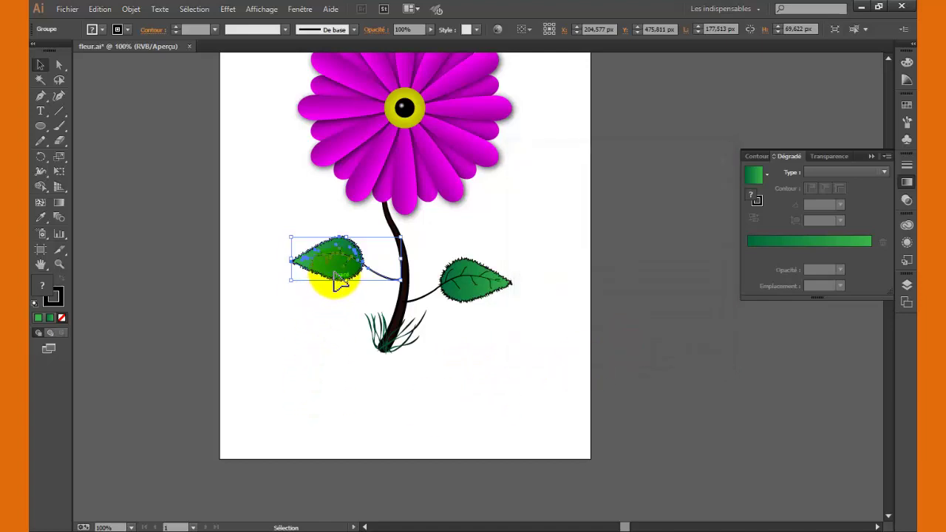
# - Raise the left leaf slightly up the stem and nudge the right leaf into place
pyautogui.moveTo(337, 278); pyautogui.dragTo(337, 253)
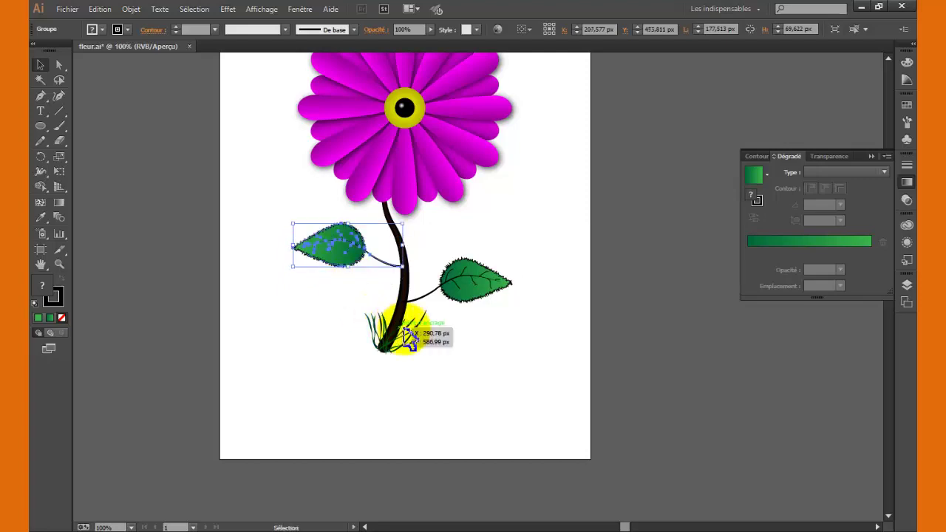
pyautogui.click(460, 344)
pyautogui.moveTo(477, 289); pyautogui.dragTo(480, 298)
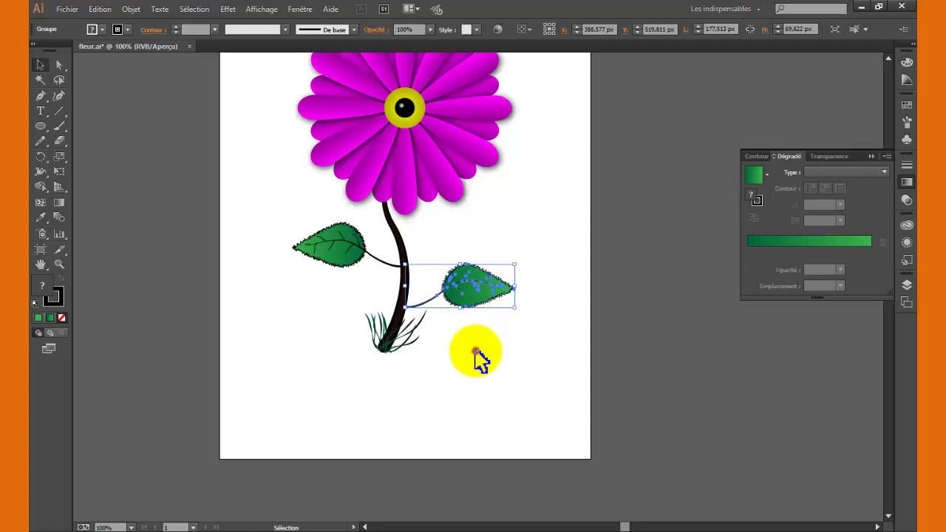
pyautogui.click(481, 360)
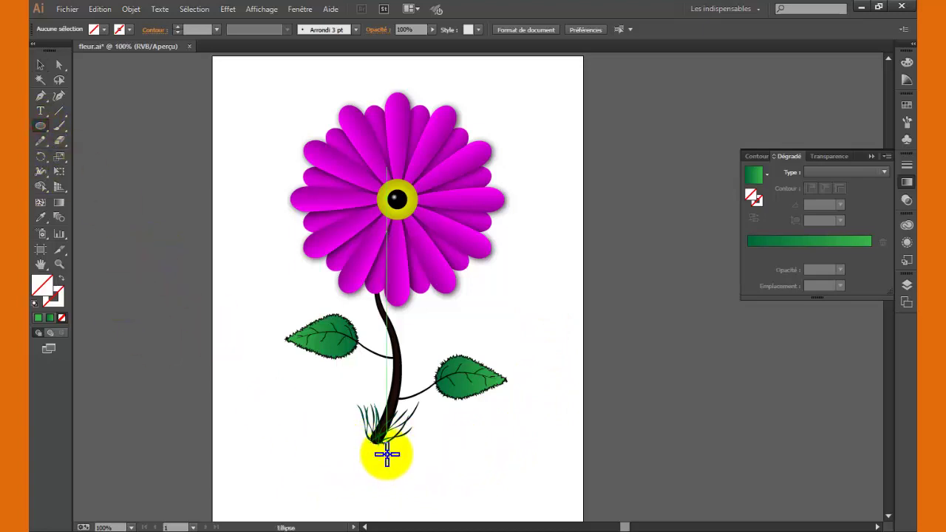
# - Draw a wide, flat ellipse under the base of the stem
pyautogui.moveTo(377, 443); pyautogui.dragTo(454, 453)
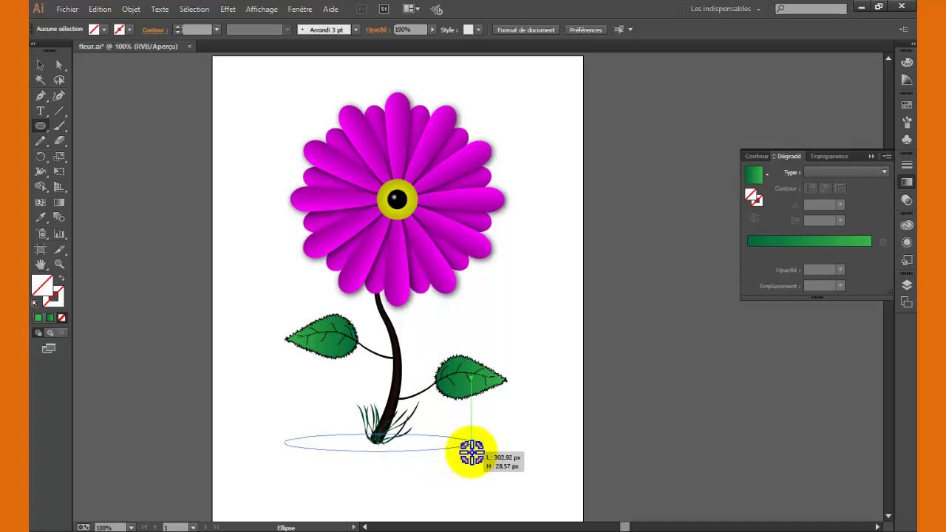
pyautogui.moveTo(454, 452); pyautogui.dragTo(472, 444)
pyautogui.click(38, 65)
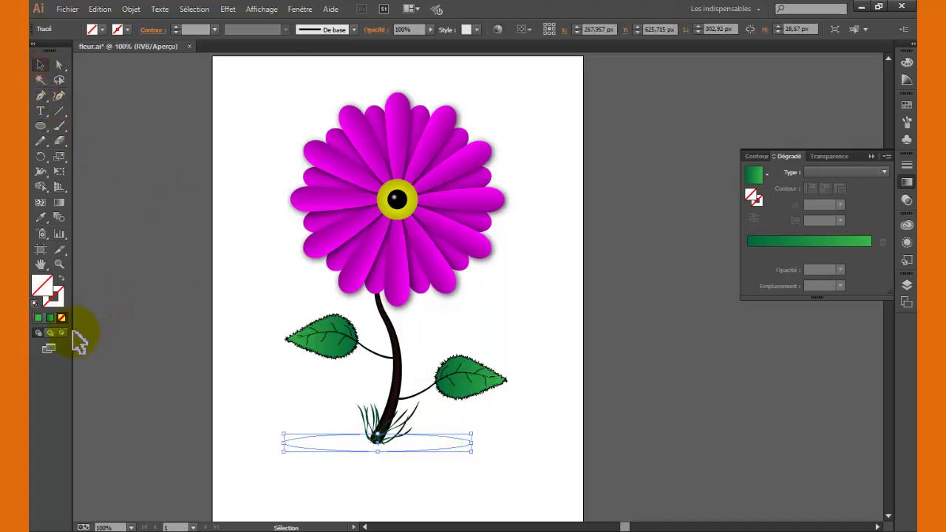
# - Fill the ellipse with solid black (000000)
pyautogui.doubleClick(42, 286)
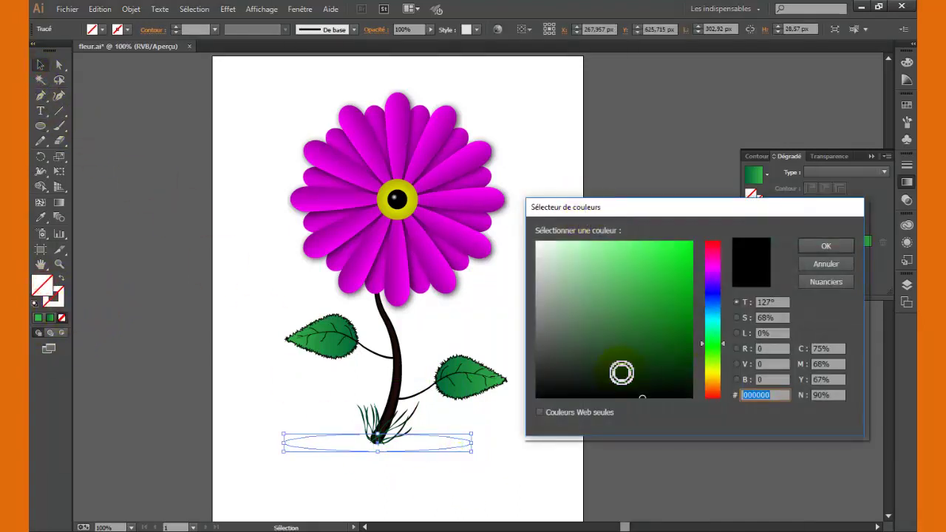
pyautogui.moveTo(553, 386); pyautogui.dragTo(522, 398)
pyautogui.click(803, 247)
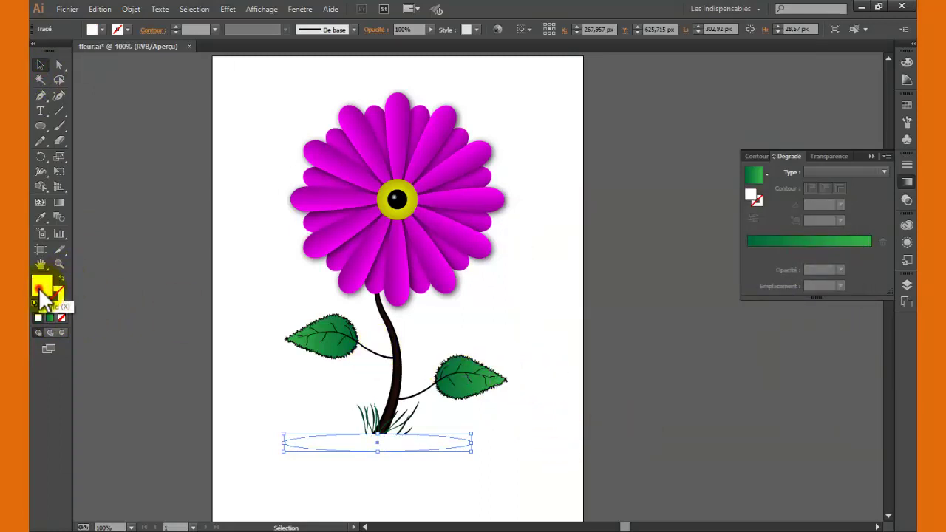
pyautogui.doubleClick(40, 293)
pyautogui.moveTo(581, 381)
pyautogui.mouseDown()
pyautogui.moveTo(545, 395)
pyautogui.moveTo(532, 425)
pyautogui.mouseUp()
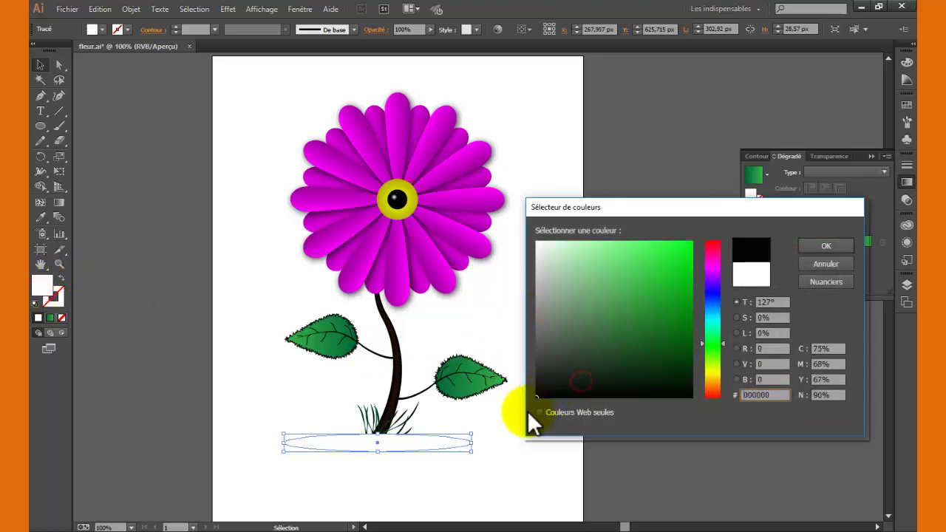
pyautogui.click(822, 247)
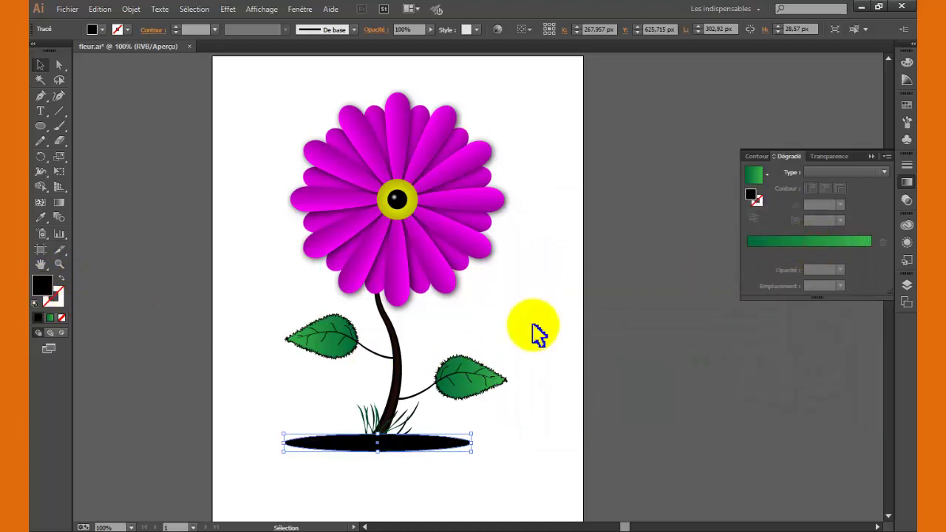
# - Apply a 15 px Feather (Contour progressif) effect to the black ellipse, with preview on
pyautogui.click(228, 10)
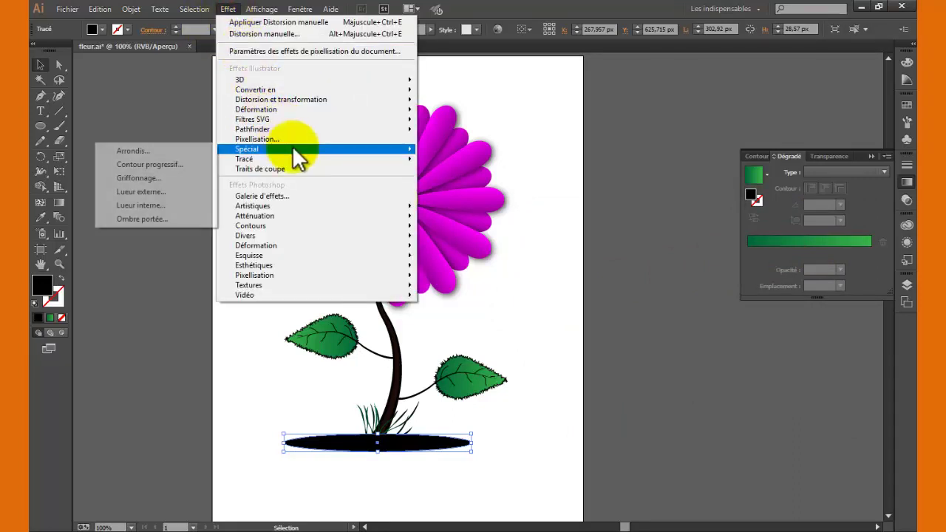
pyautogui.moveTo(247, 150)
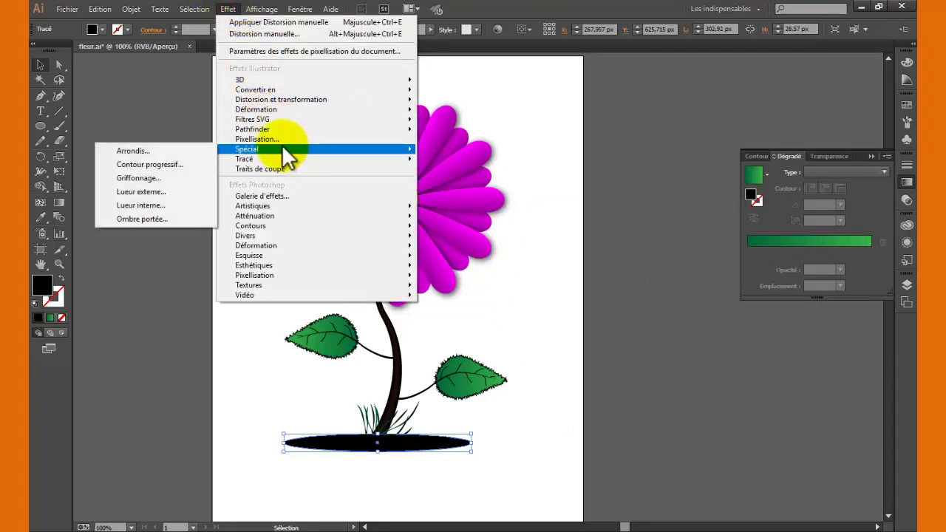
pyautogui.click(161, 164)
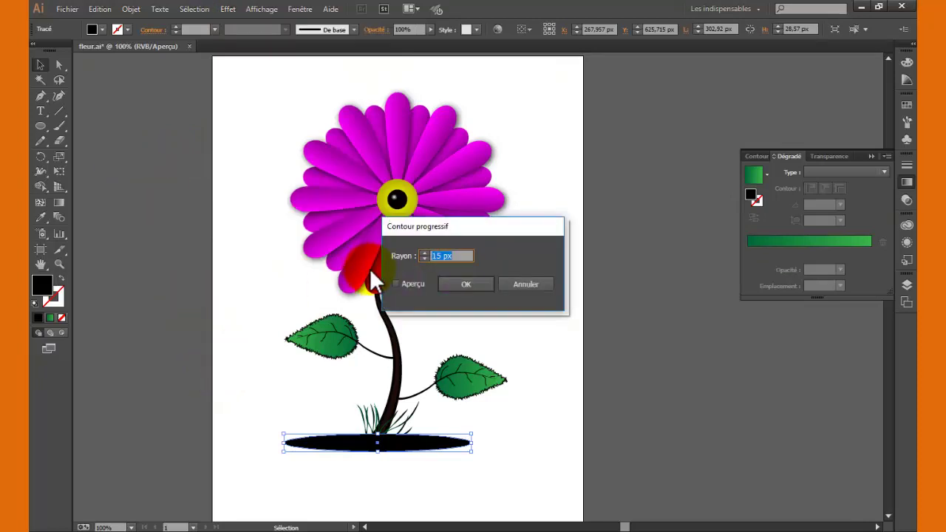
pyautogui.click(397, 284)
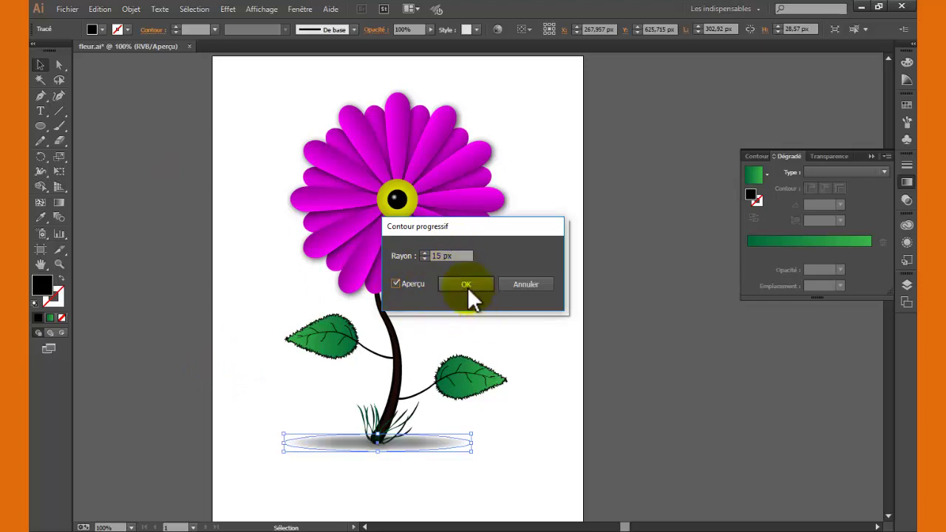
pyautogui.click(467, 286)
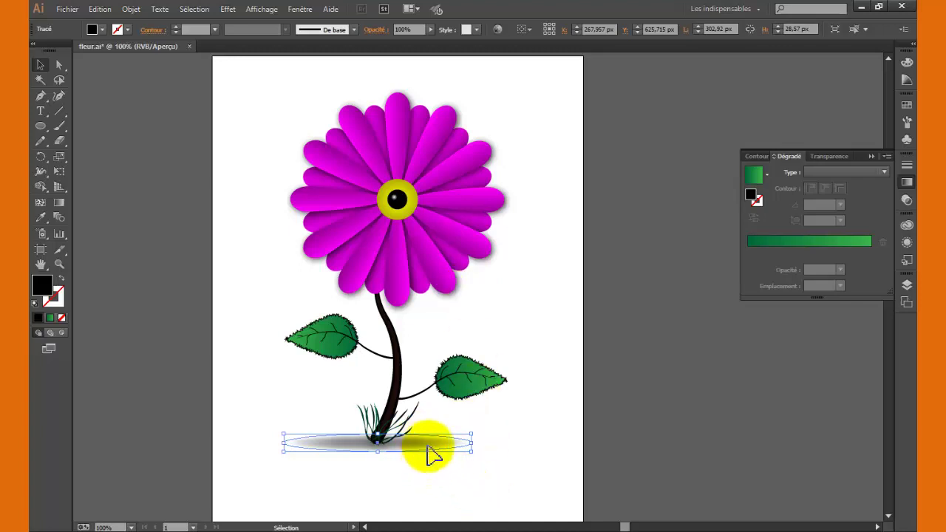
# - Send the shadow ellipse to the back, deselect it, and zoom out to show the artboard
pyautogui.rightClick(428, 441)
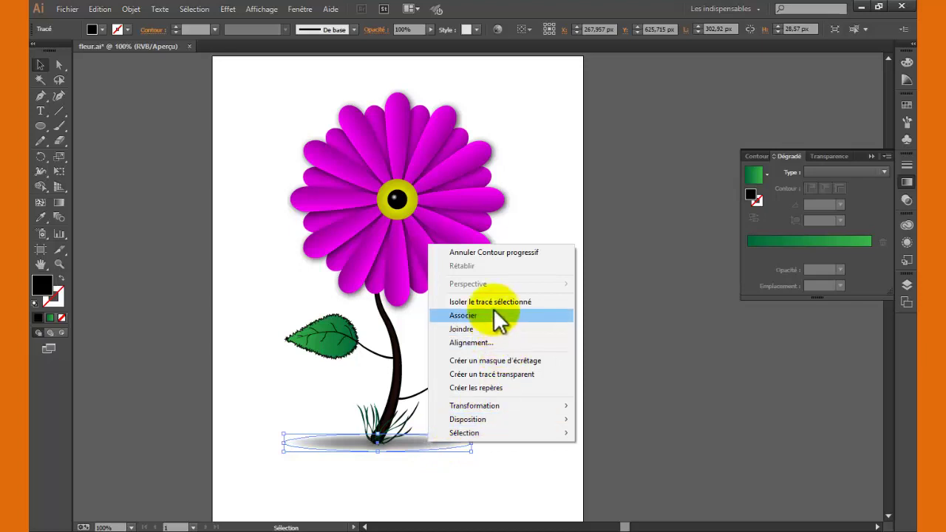
pyautogui.moveTo(473, 419)
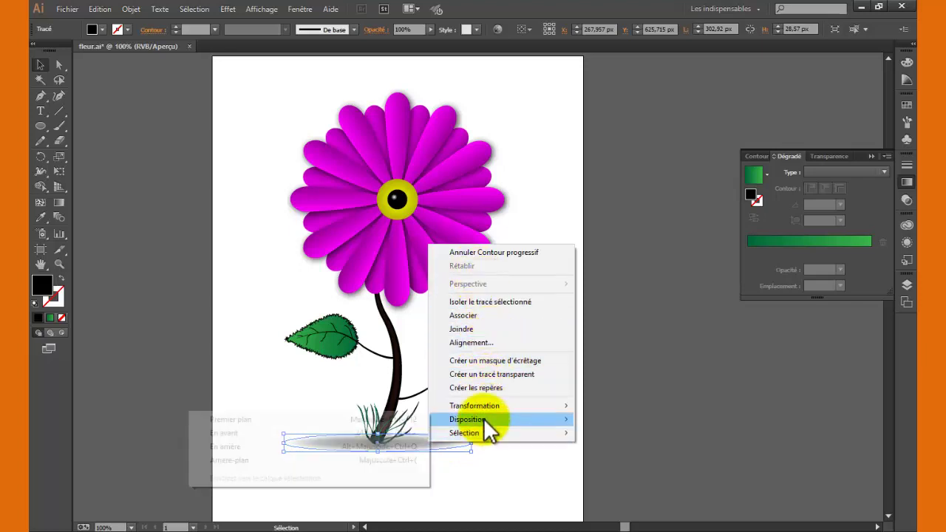
pyautogui.click(255, 461)
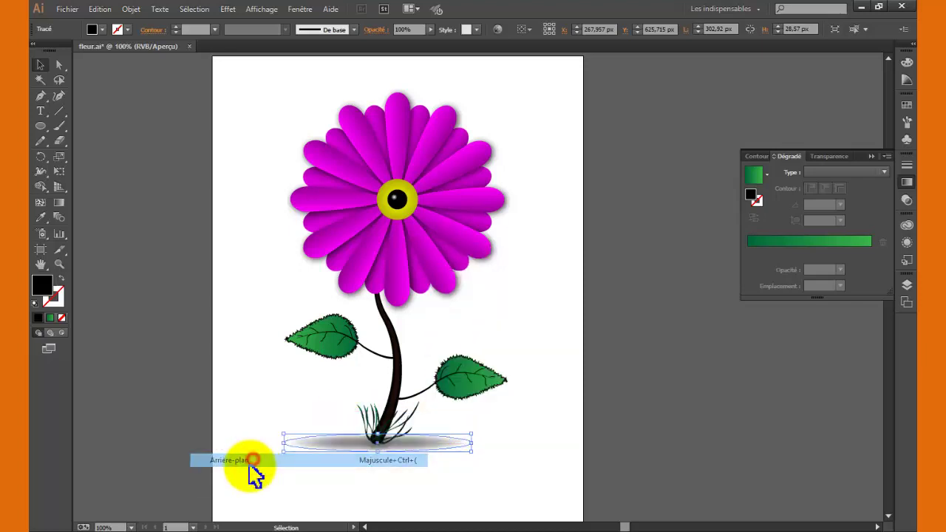
pyautogui.click(512, 480)
pyautogui.hotkey('ctrl', '-')
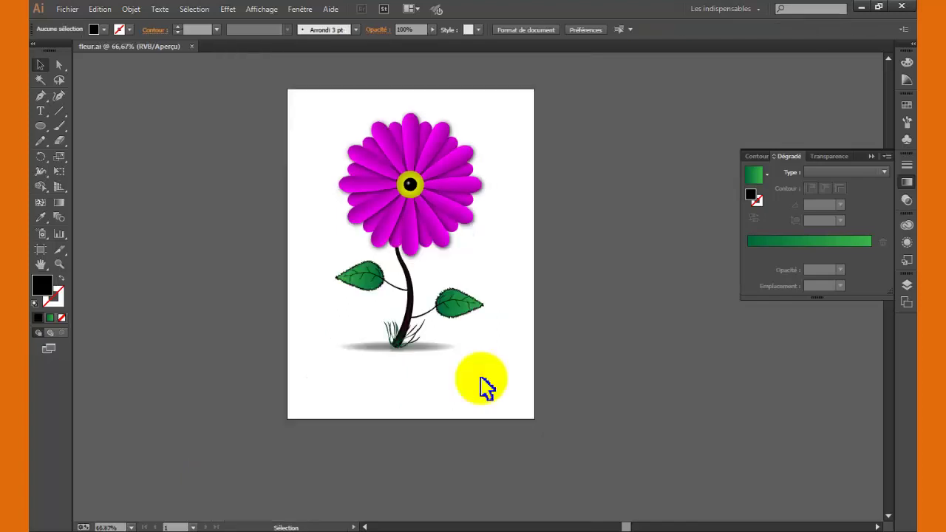